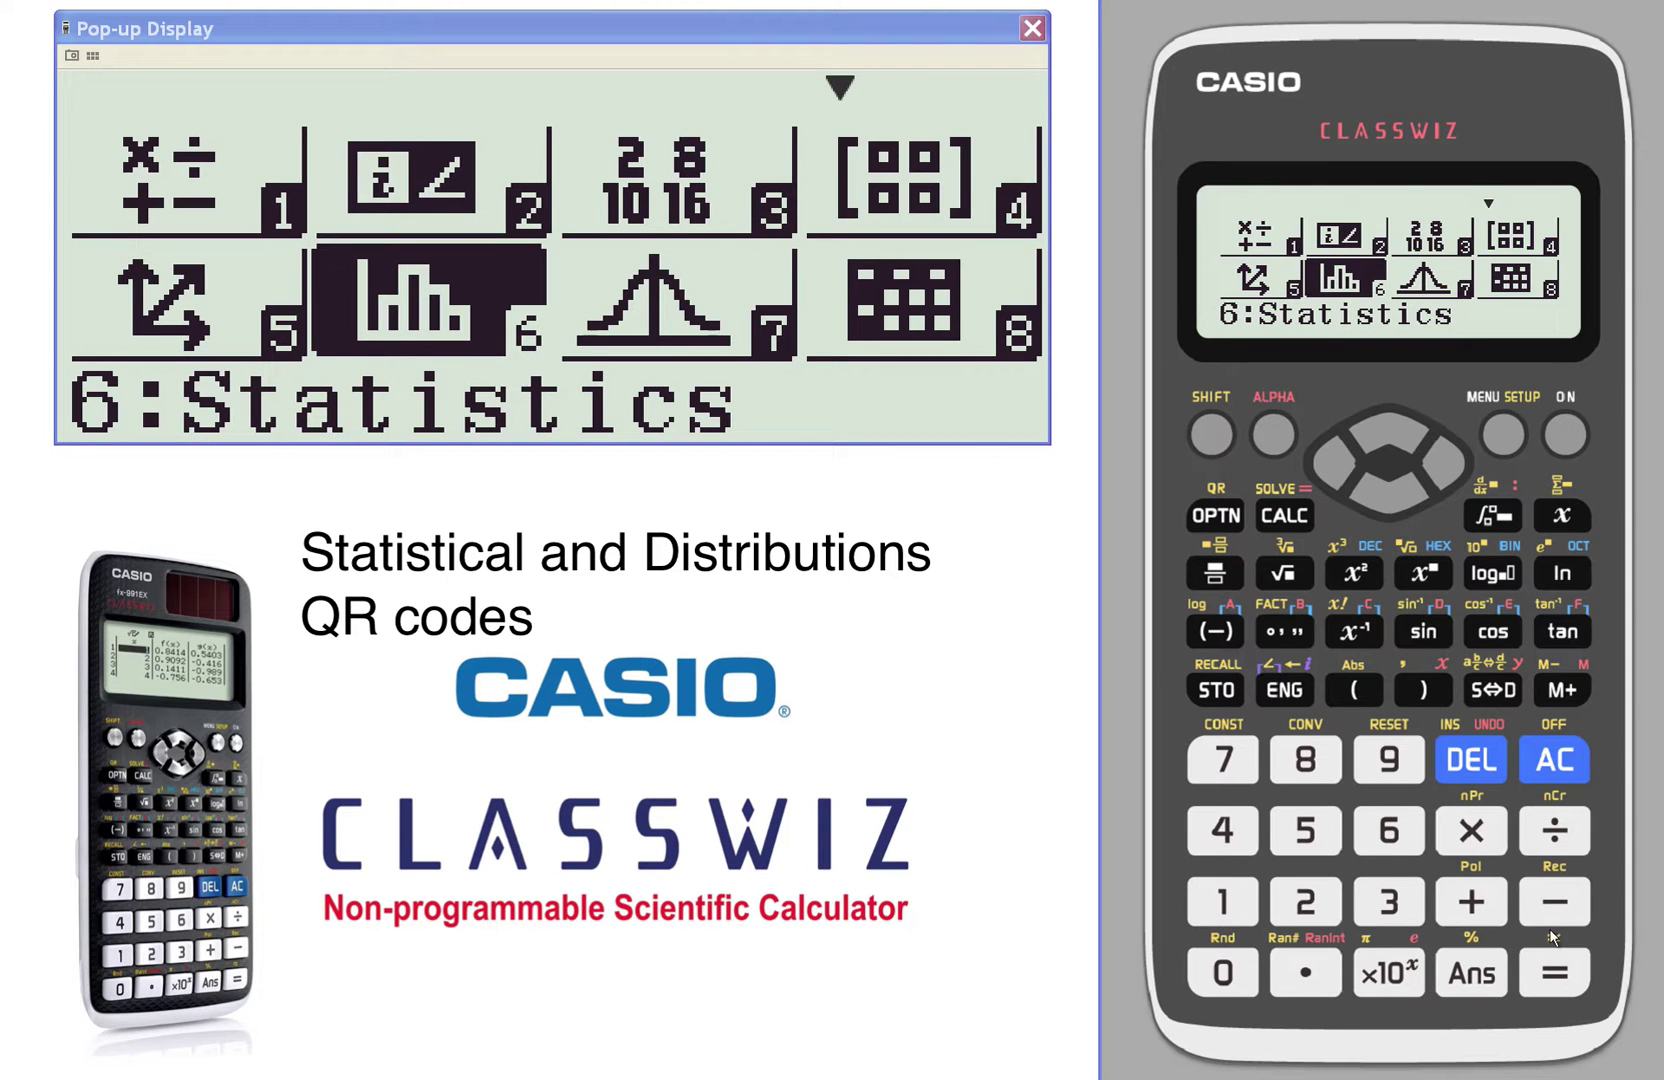
Start a y=a+bx statistics table and enter x values 1, 3, 5, 7 and 9.
{"action": "left_click", "coordinate": [1558, 973]}
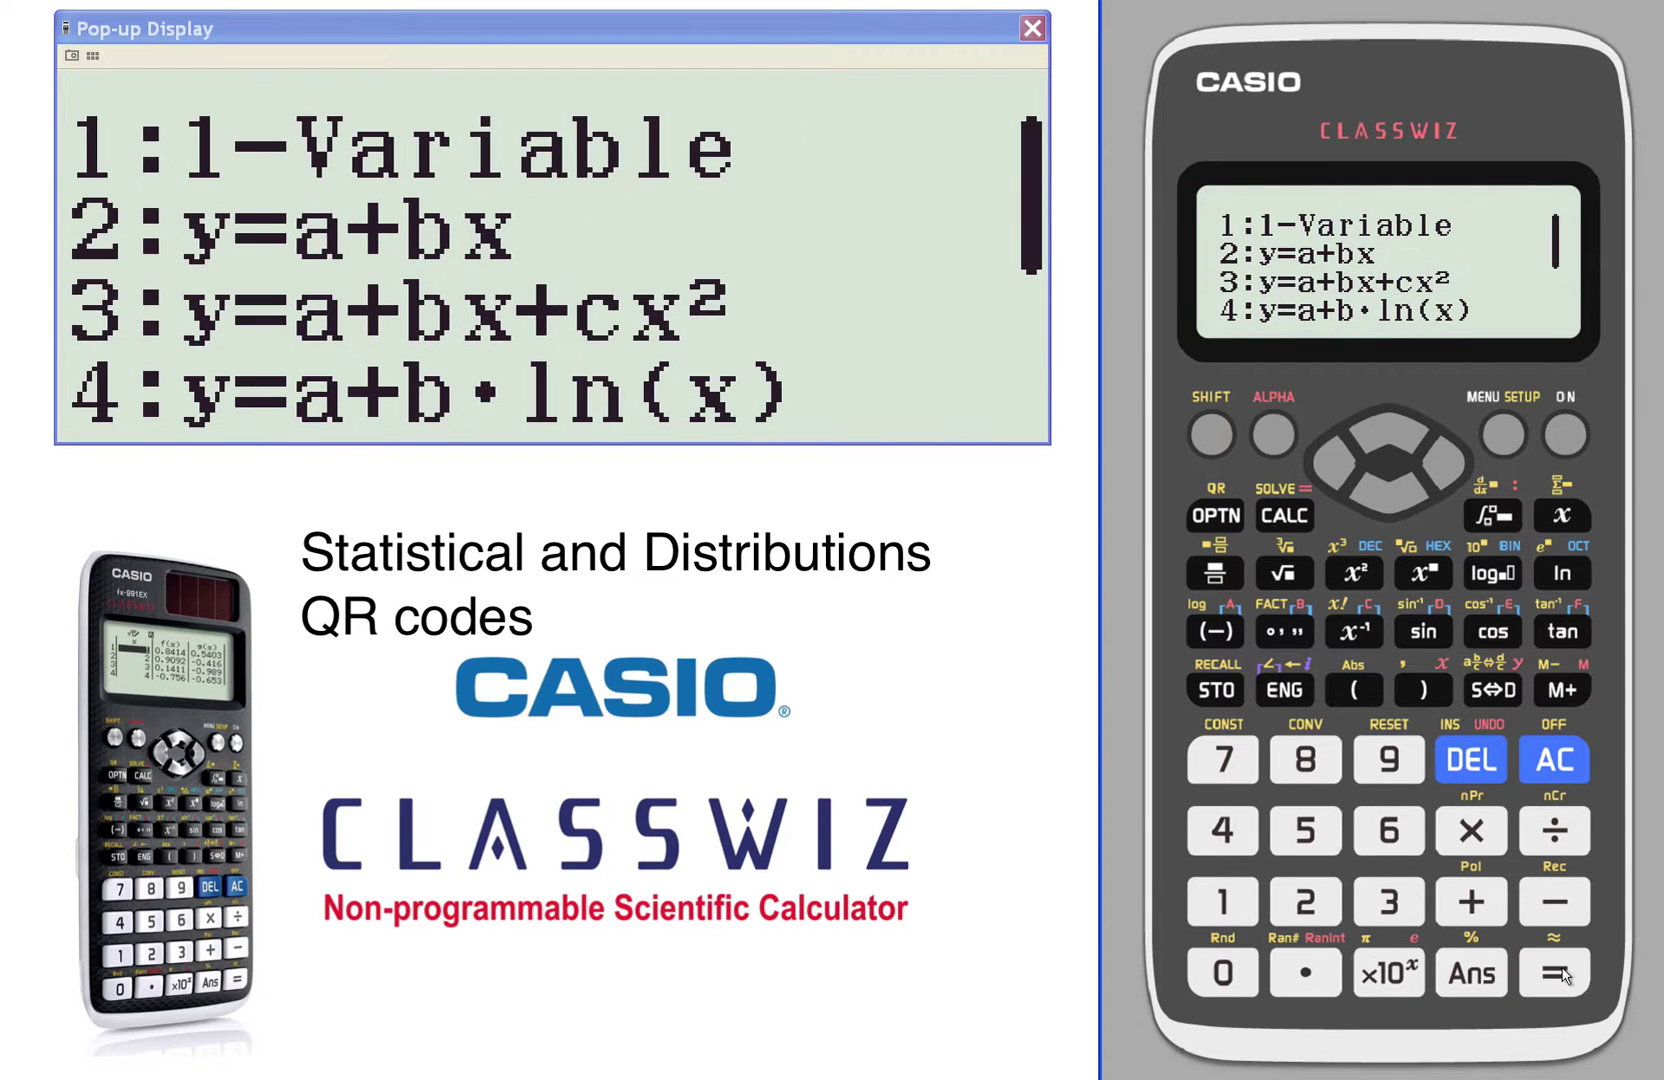
{"action": "left_click", "coordinate": [1302, 900]}
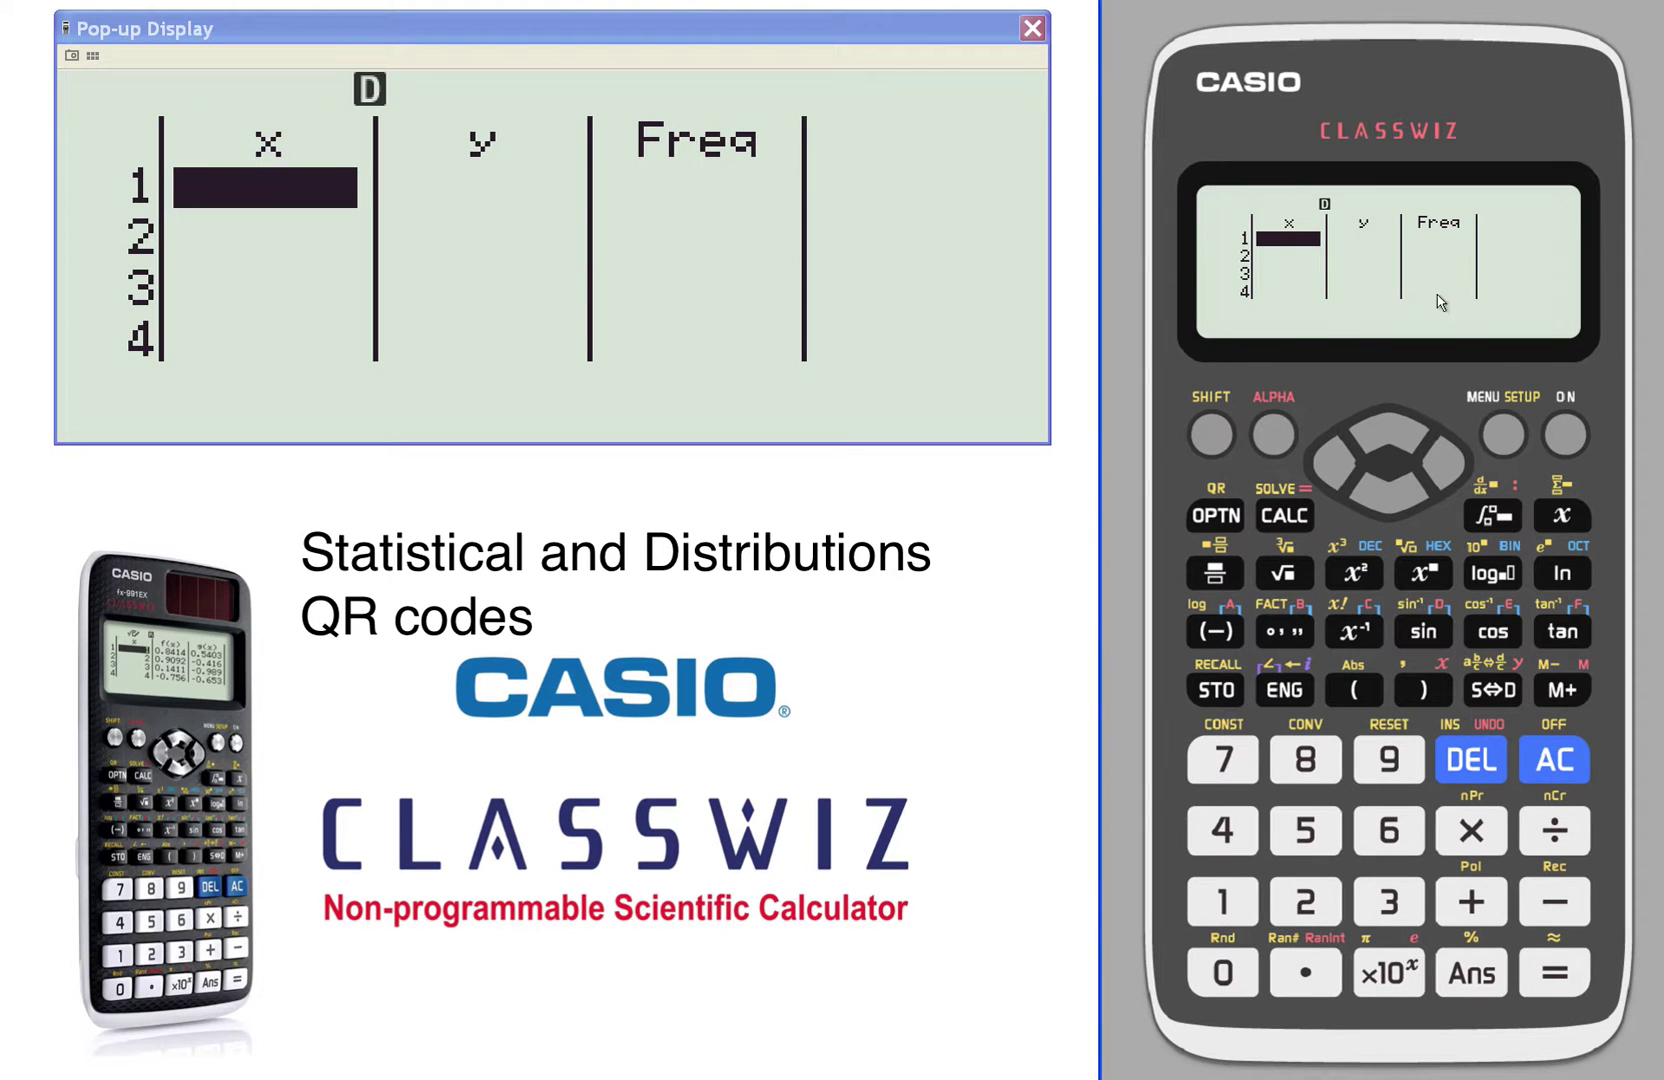
{"action": "left_click", "coordinate": [1252, 905]}
{"action": "left_click", "coordinate": [1535, 965]}
{"action": "left_click", "coordinate": [1389, 900]}
{"action": "left_click", "coordinate": [1527, 966]}
{"action": "left_click", "coordinate": [1305, 835]}
{"action": "left_click", "coordinate": [1527, 966]}
{"action": "left_click", "coordinate": [1238, 766]}
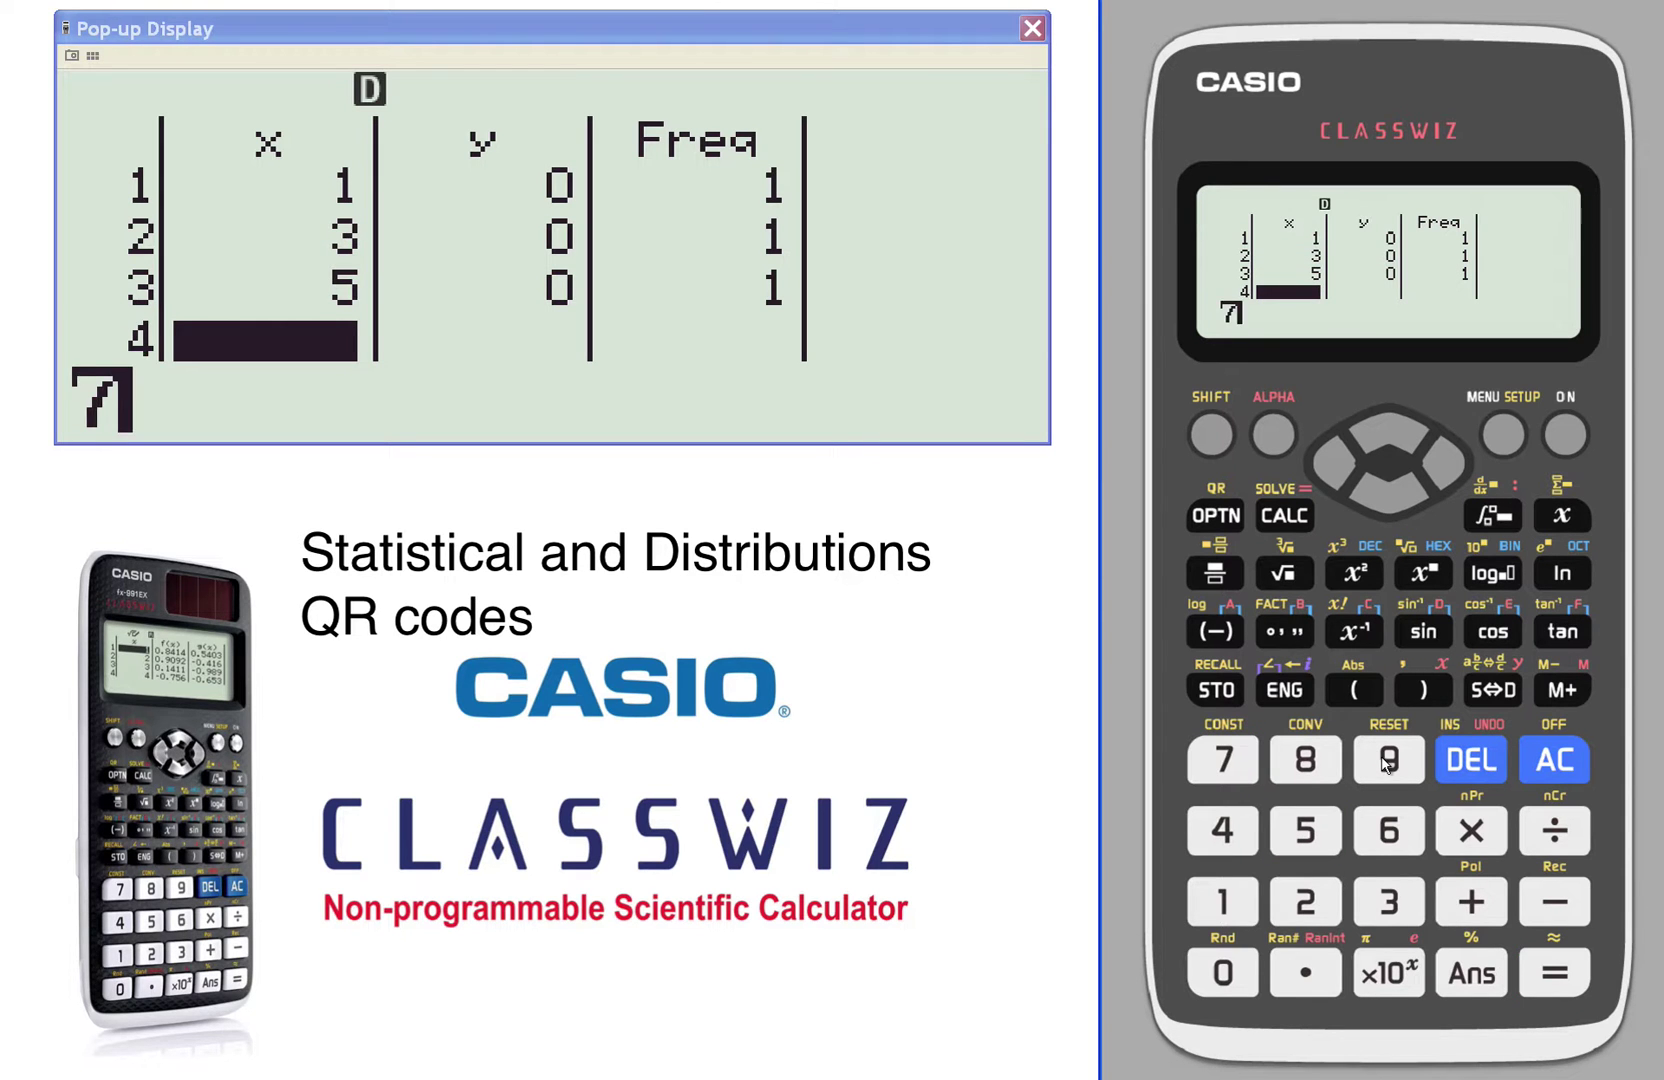
{"action": "left_click", "coordinate": [1556, 975]}
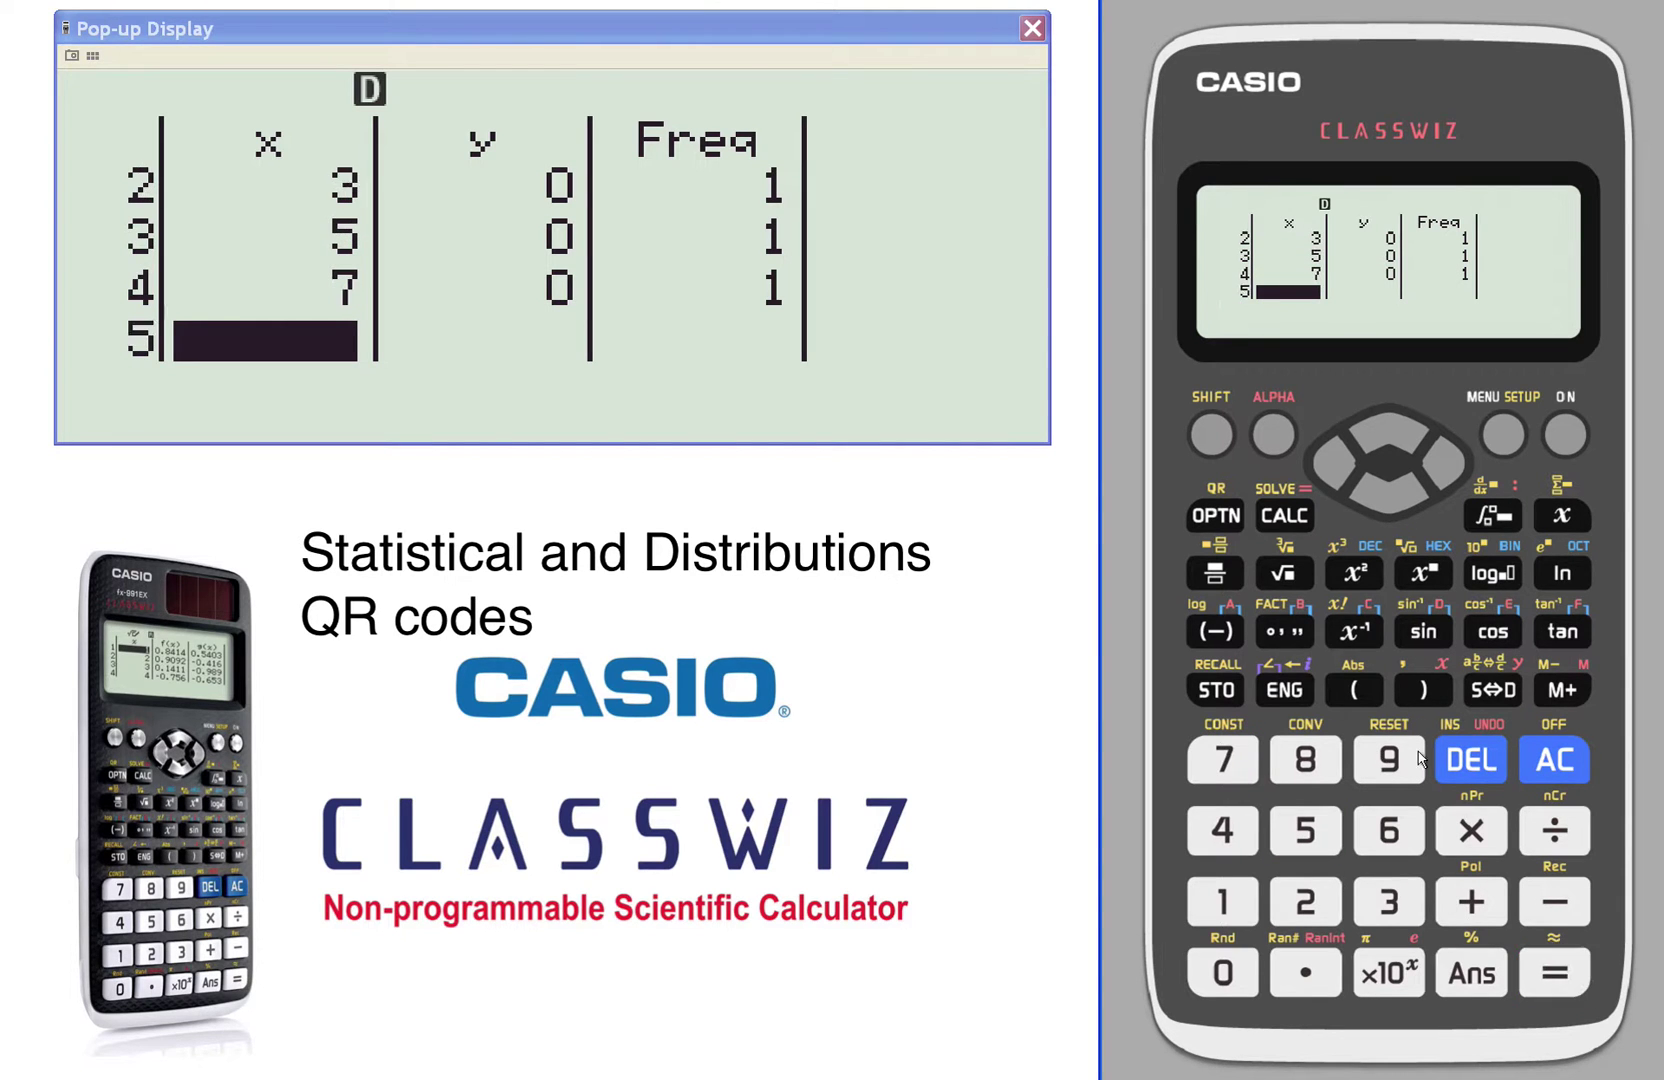
{"action": "left_click", "coordinate": [1392, 768]}
{"action": "left_click", "coordinate": [1540, 962]}
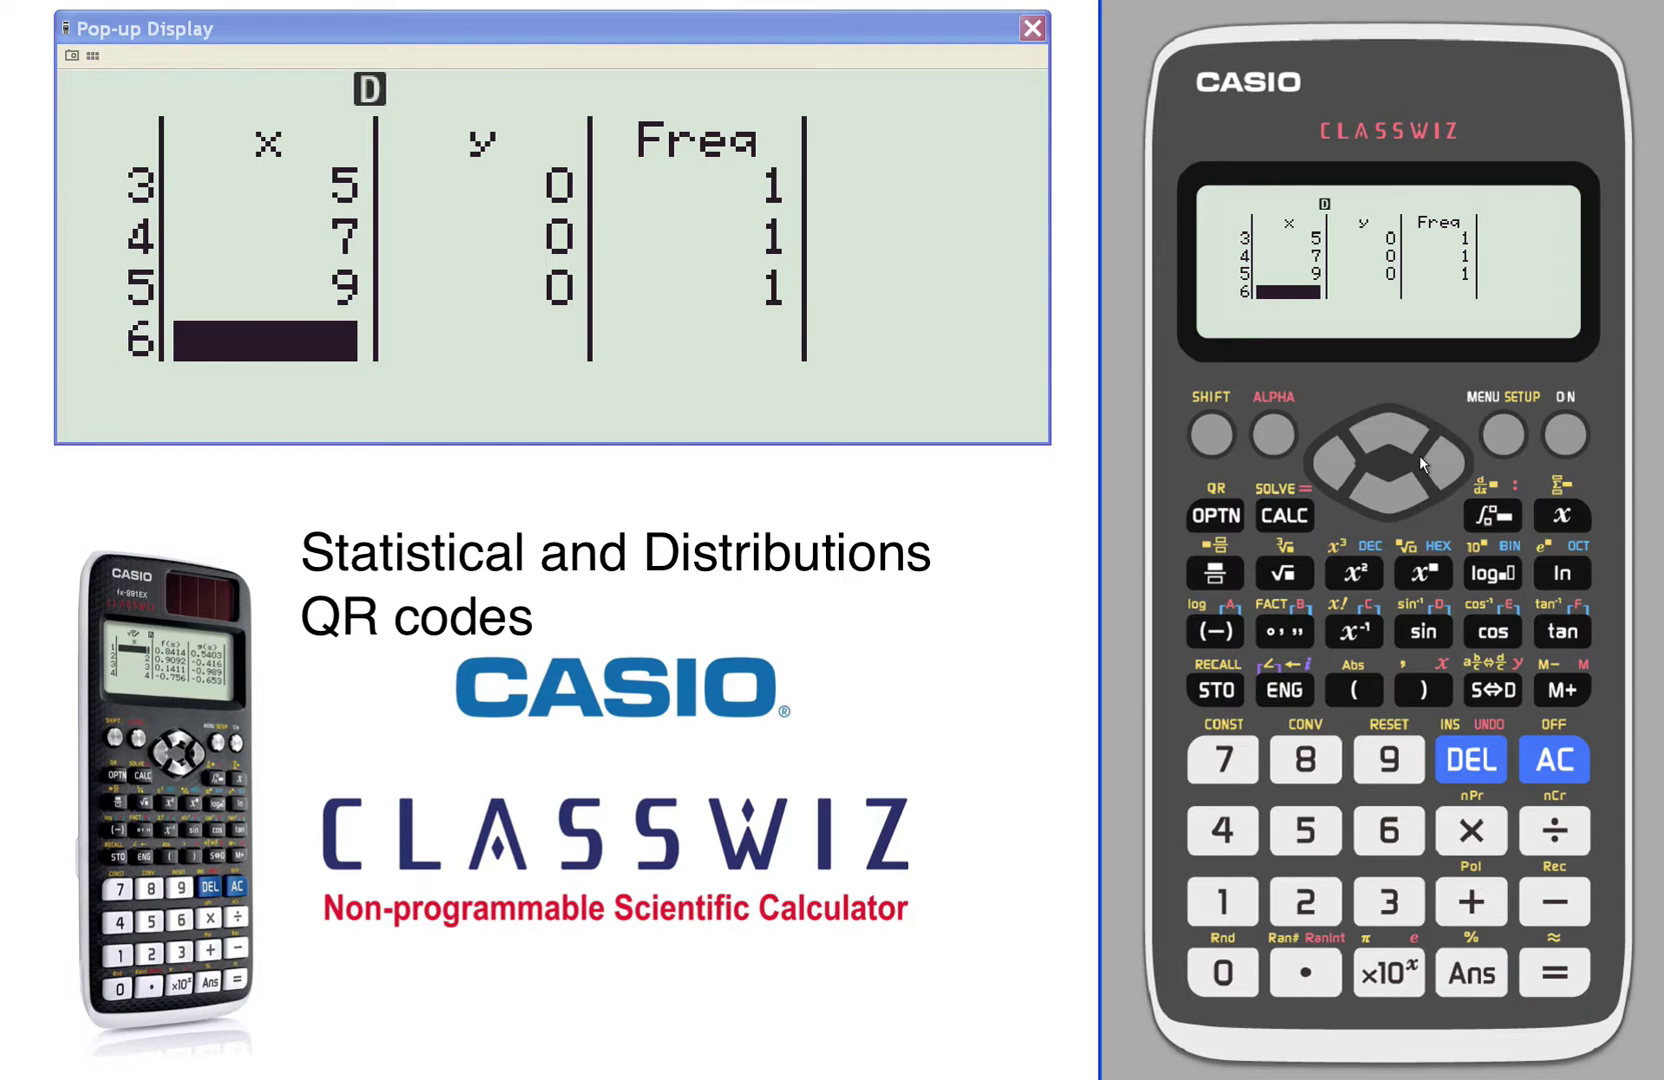
Move the cursor to the top row of the y column.
{"action": "left_click", "coordinate": [1435, 465]}
{"action": "left_click", "coordinate": [1372, 430]}
{"action": "left_click", "coordinate": [1372, 430]}
{"action": "left_click", "coordinate": [1372, 430]}
{"action": "left_click", "coordinate": [1372, 430]}
{"action": "left_click", "coordinate": [1372, 430]}
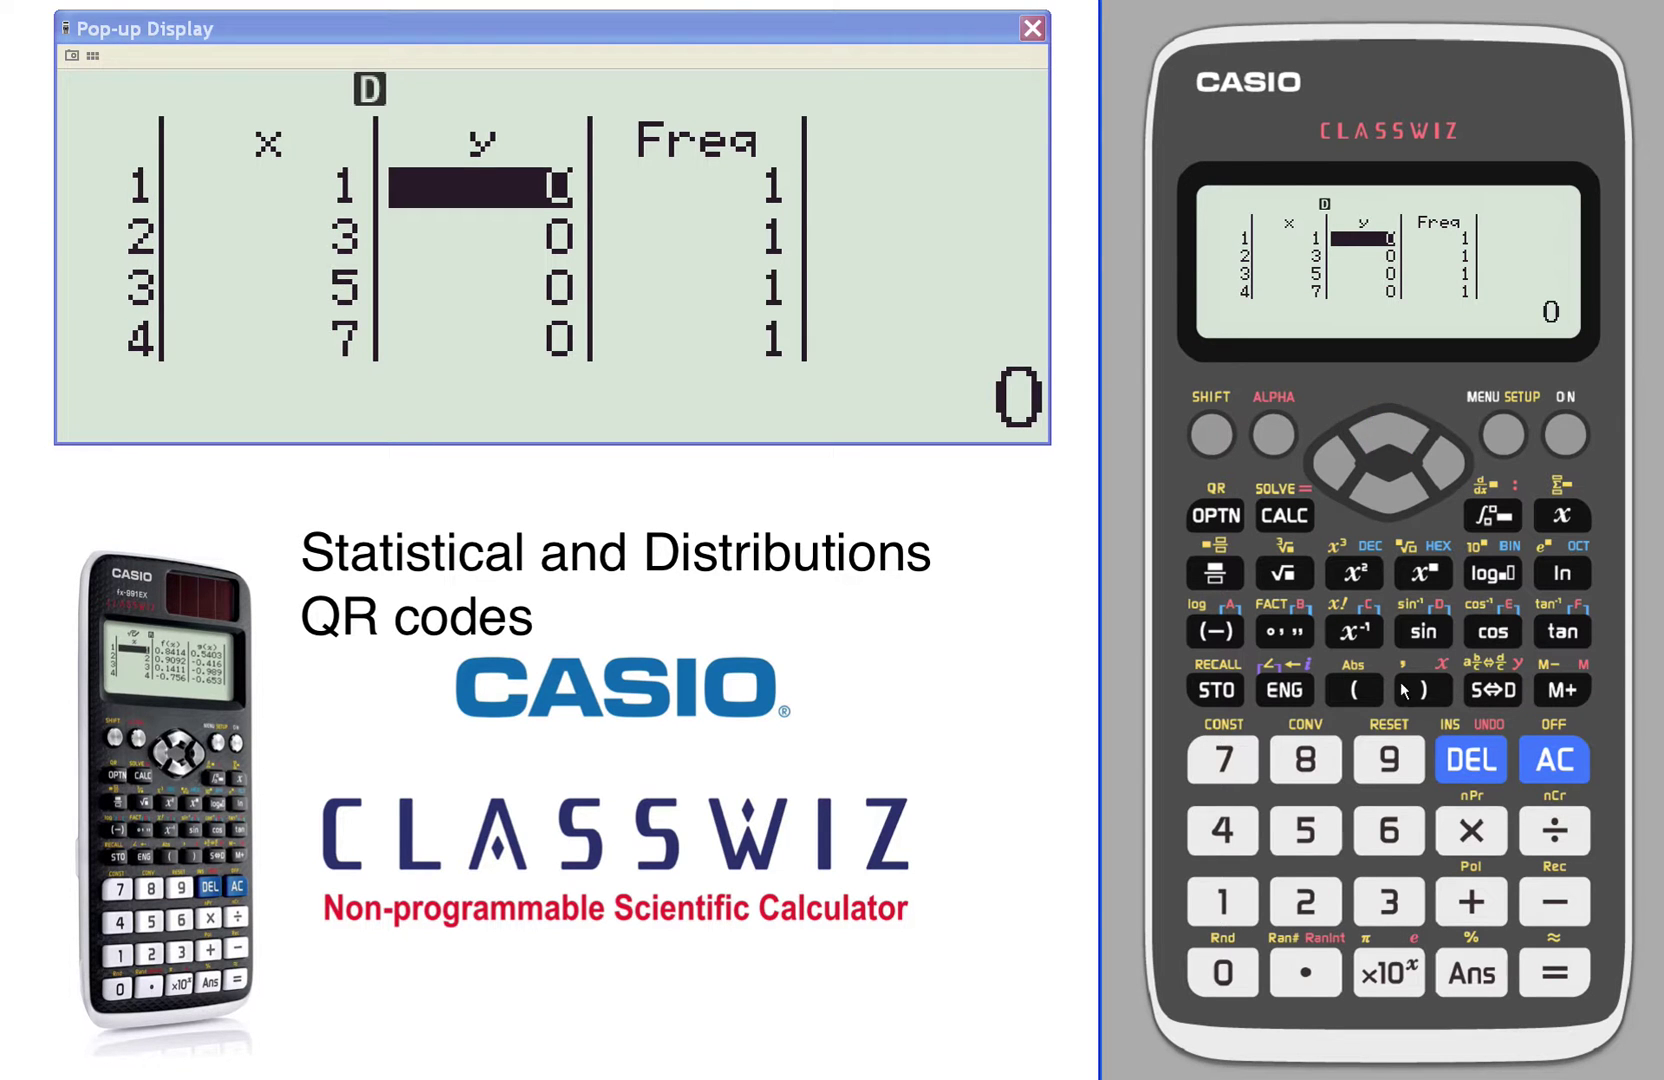
Enter y values 9, 7, 8, 1 and -2 in rows 1 to 5.
{"action": "left_click", "coordinate": [1388, 762]}
{"action": "left_click", "coordinate": [1525, 955]}
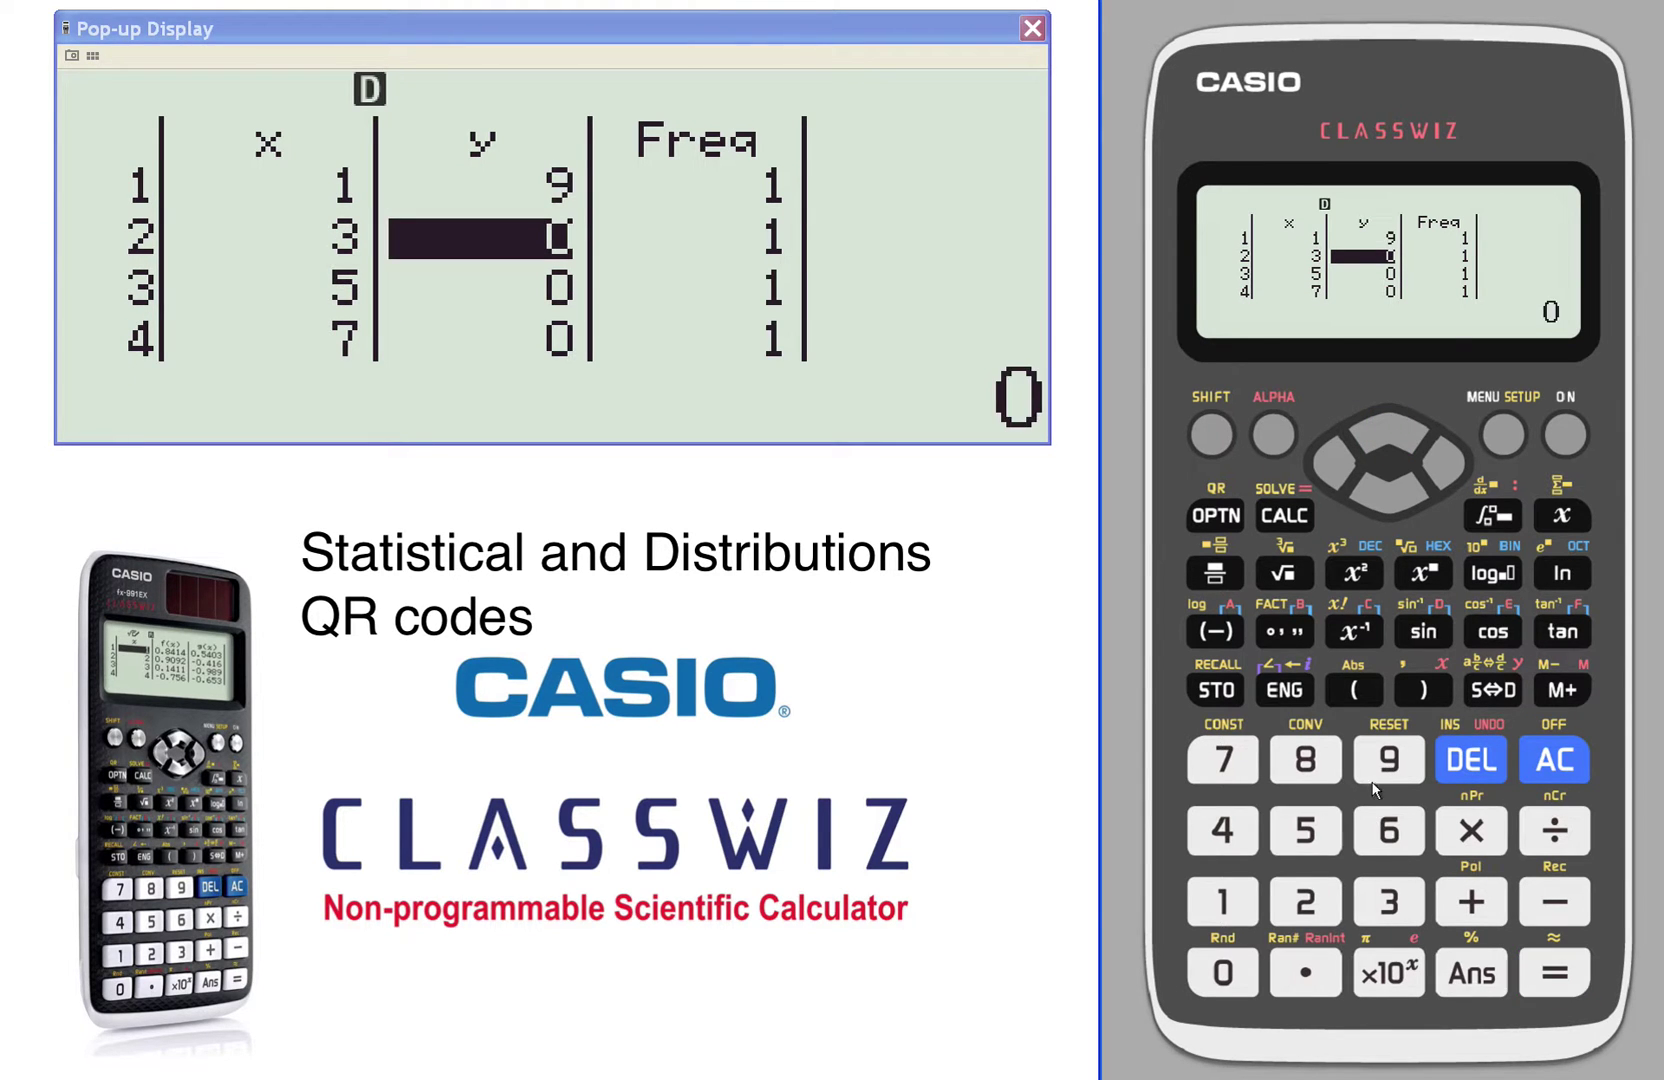
{"action": "left_click", "coordinate": [1222, 760]}
{"action": "left_click", "coordinate": [1540, 970]}
{"action": "left_click", "coordinate": [1310, 765]}
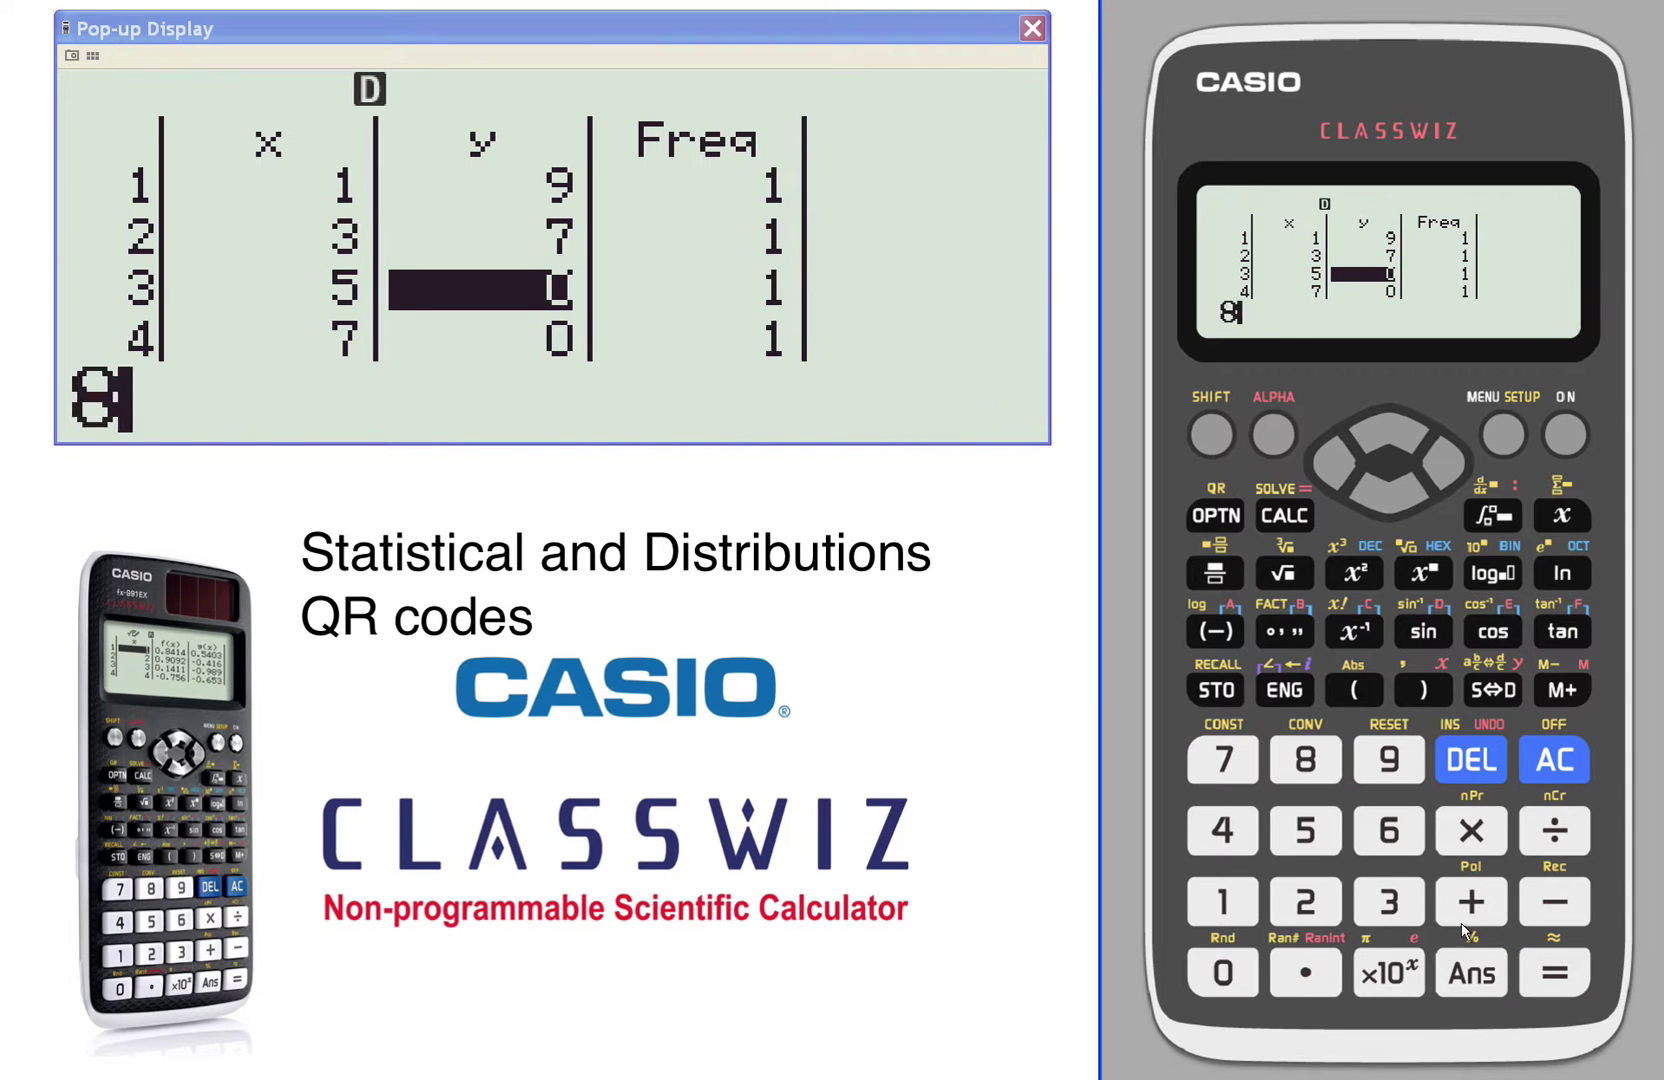
{"action": "left_click", "coordinate": [1560, 975]}
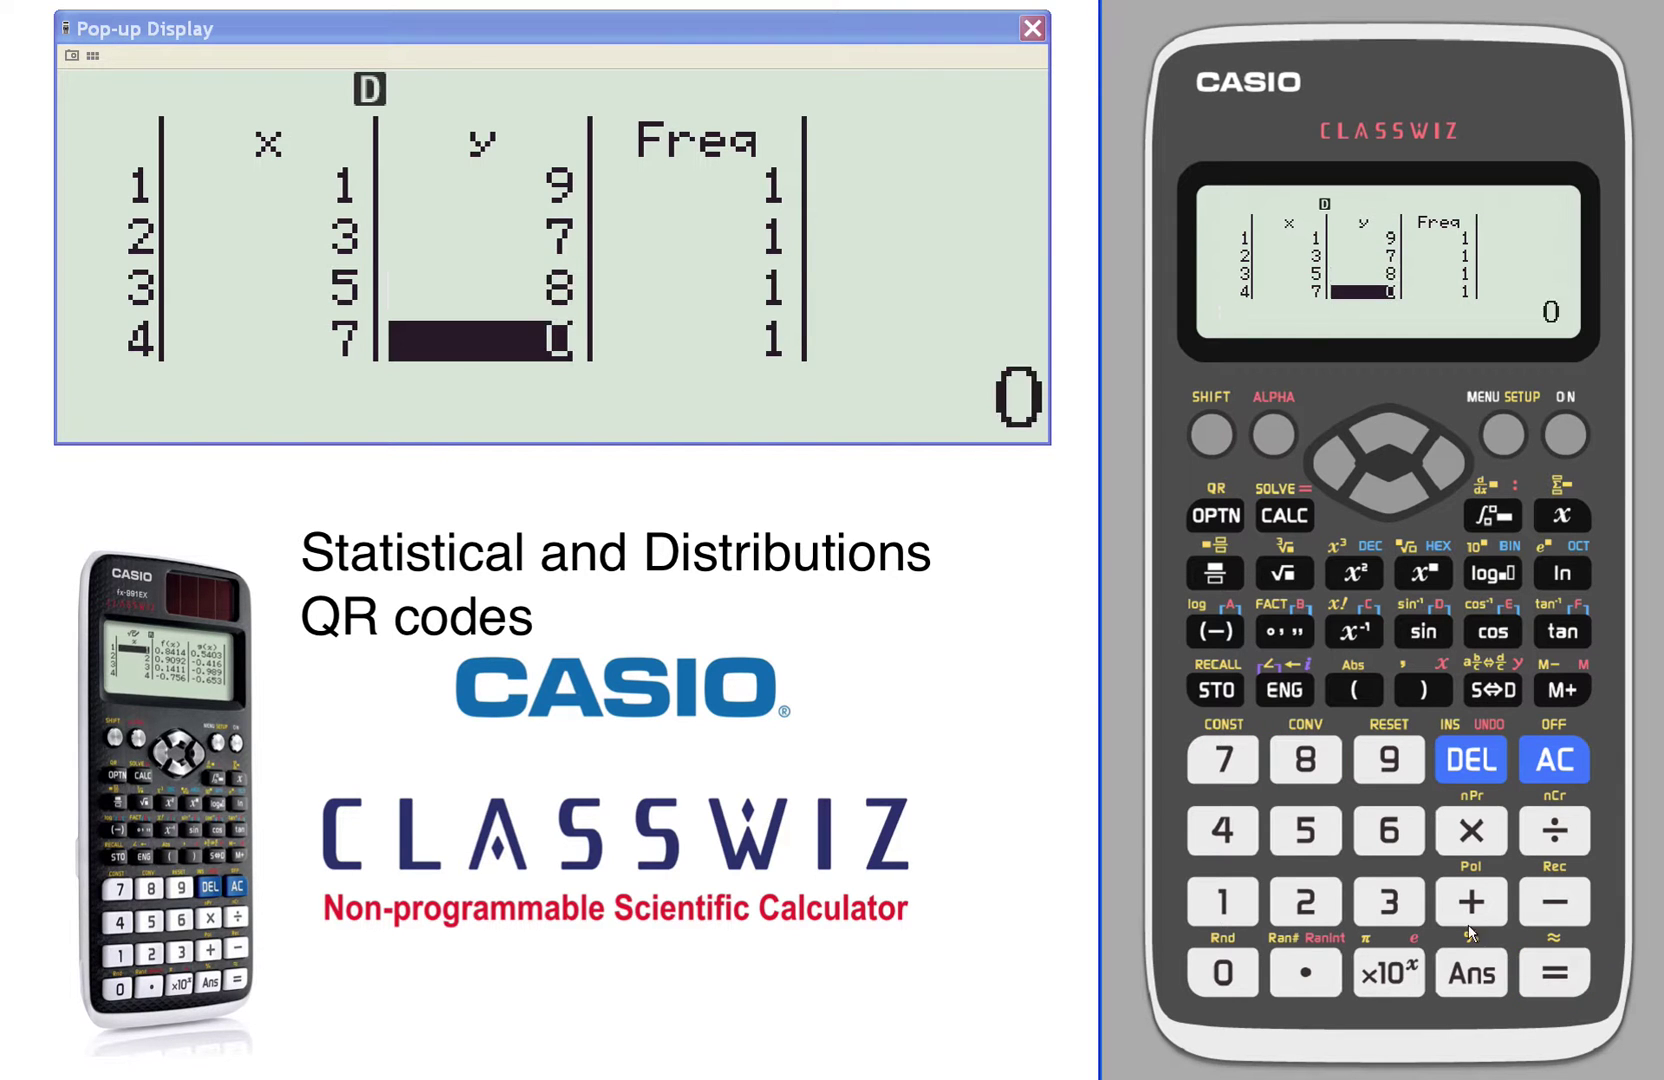
{"action": "left_click", "coordinate": [1242, 884]}
{"action": "left_click", "coordinate": [1543, 962]}
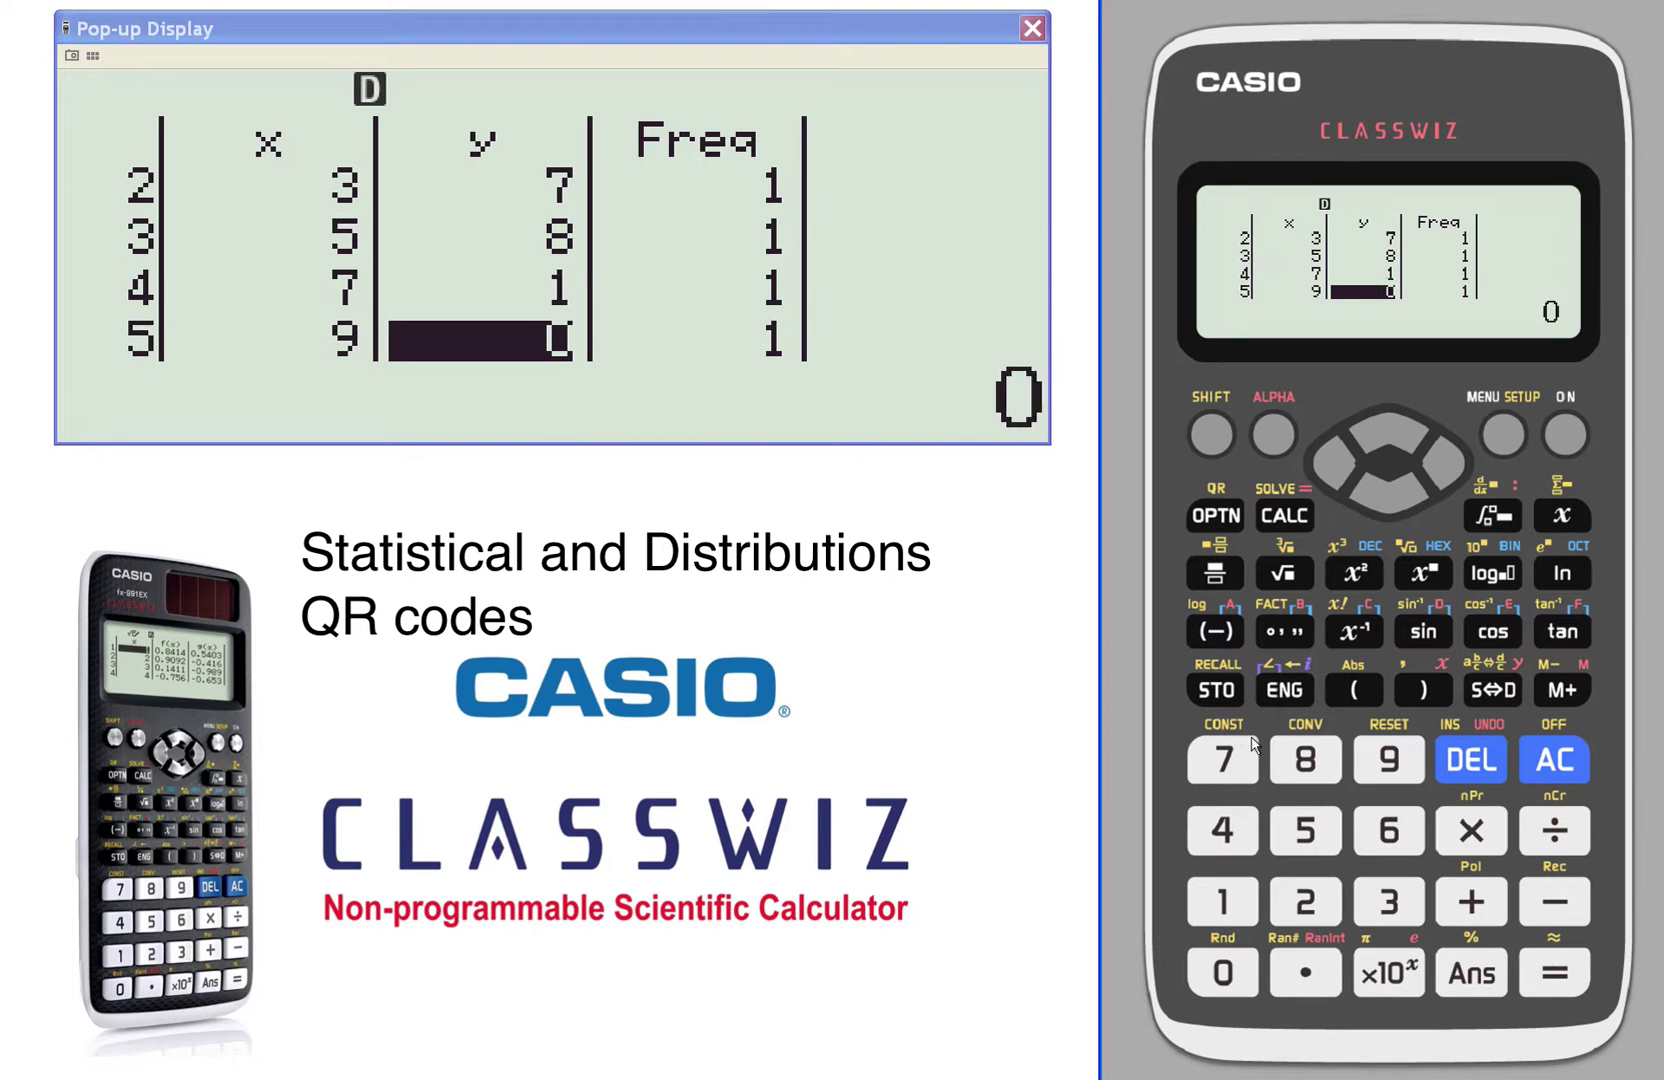
{"action": "left_click", "coordinate": [1222, 636]}
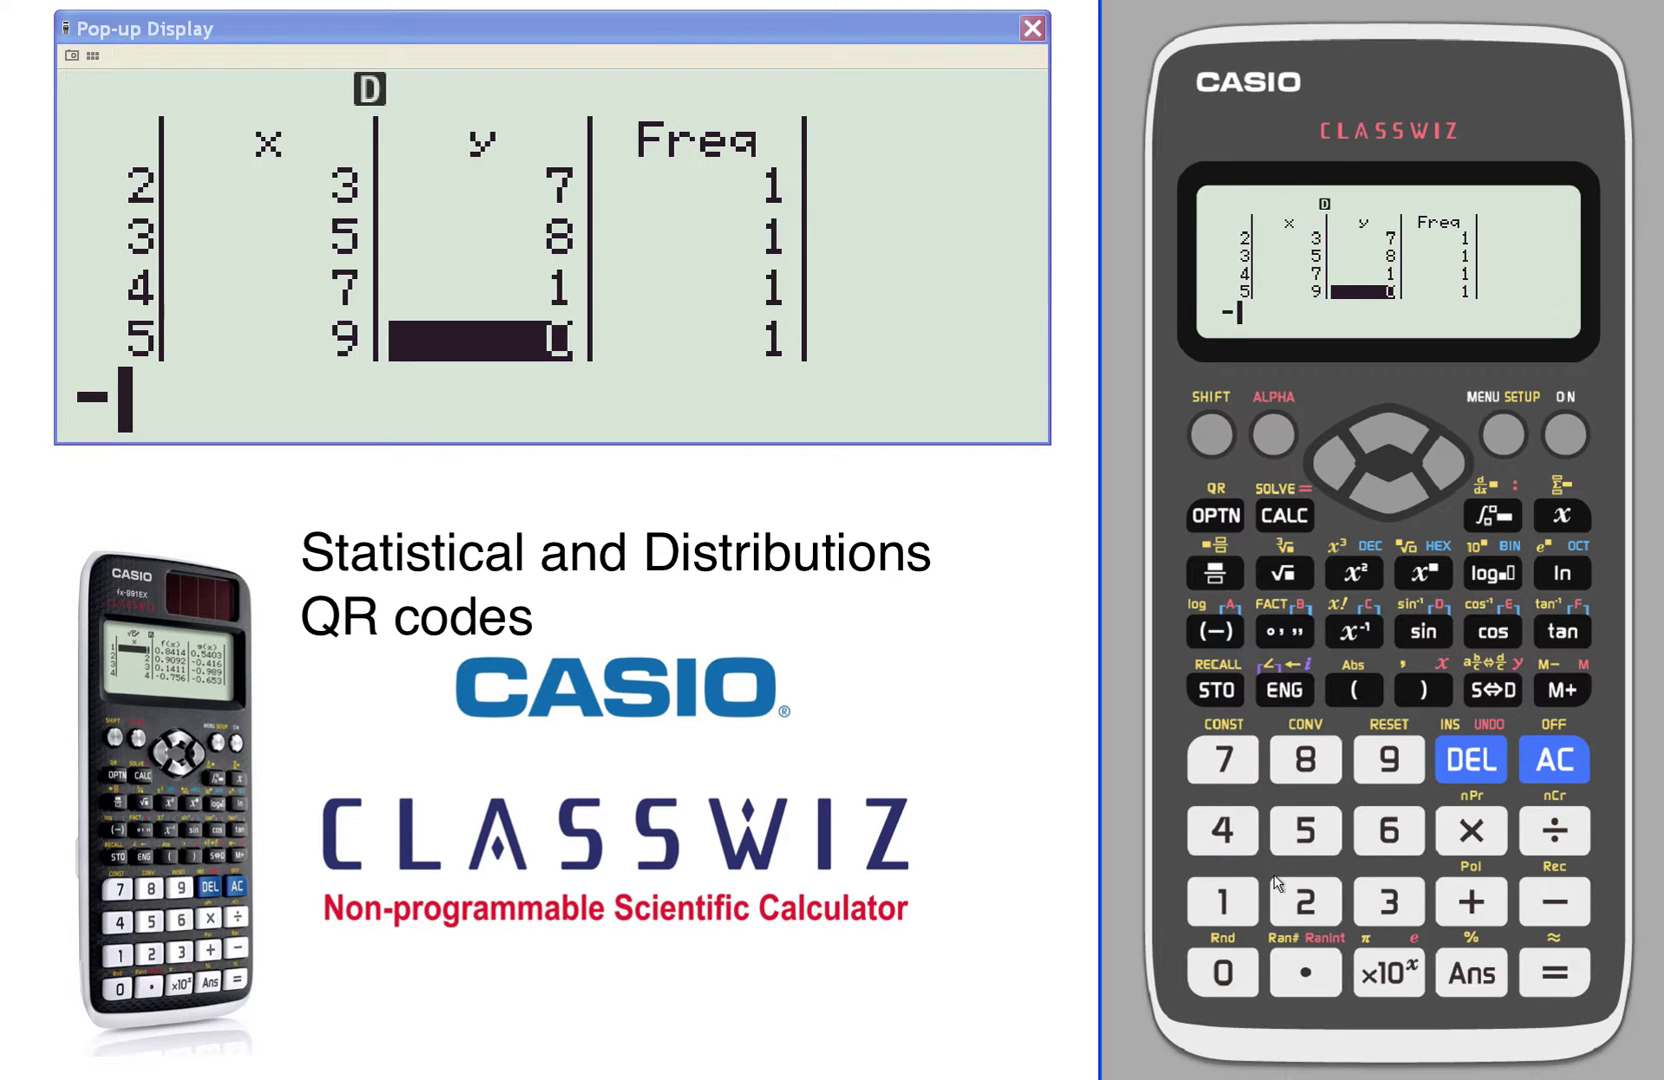
{"action": "left_click", "coordinate": [1324, 900]}
{"action": "left_click", "coordinate": [1543, 962]}
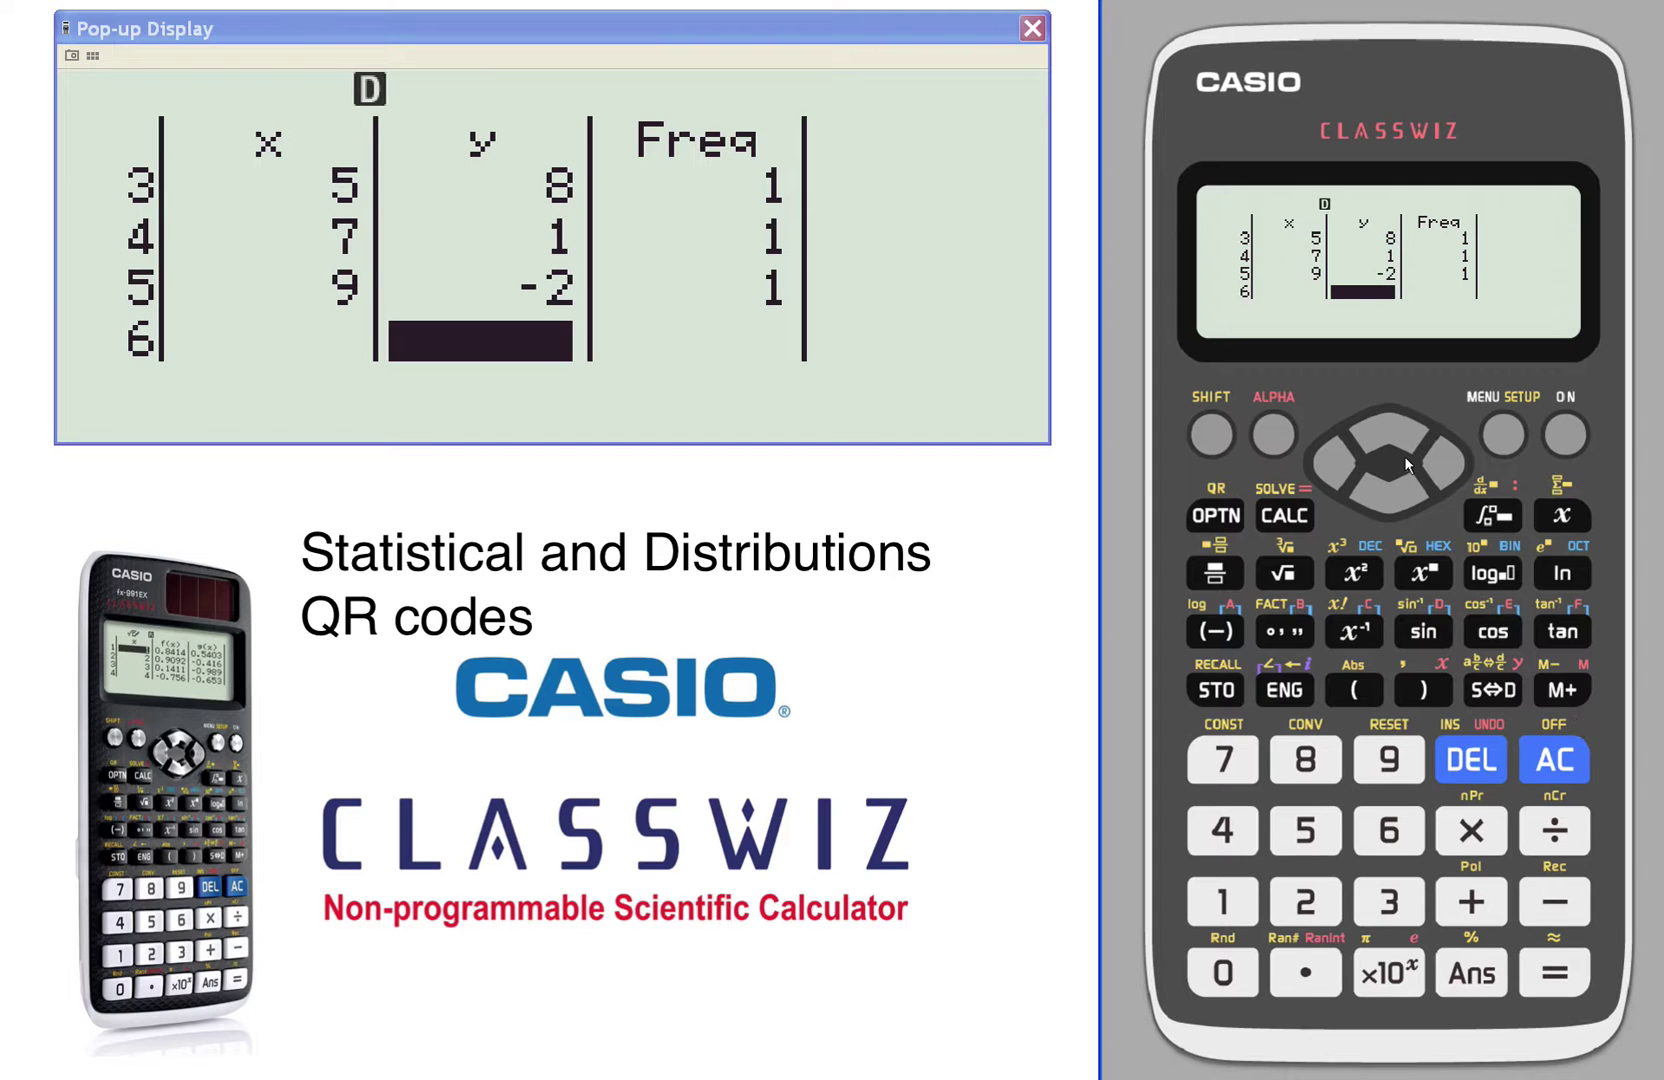
Show the regression results a=11.6, b=-1.4 and open their QR code as a web page.
{"action": "left_click", "coordinate": [1209, 516]}
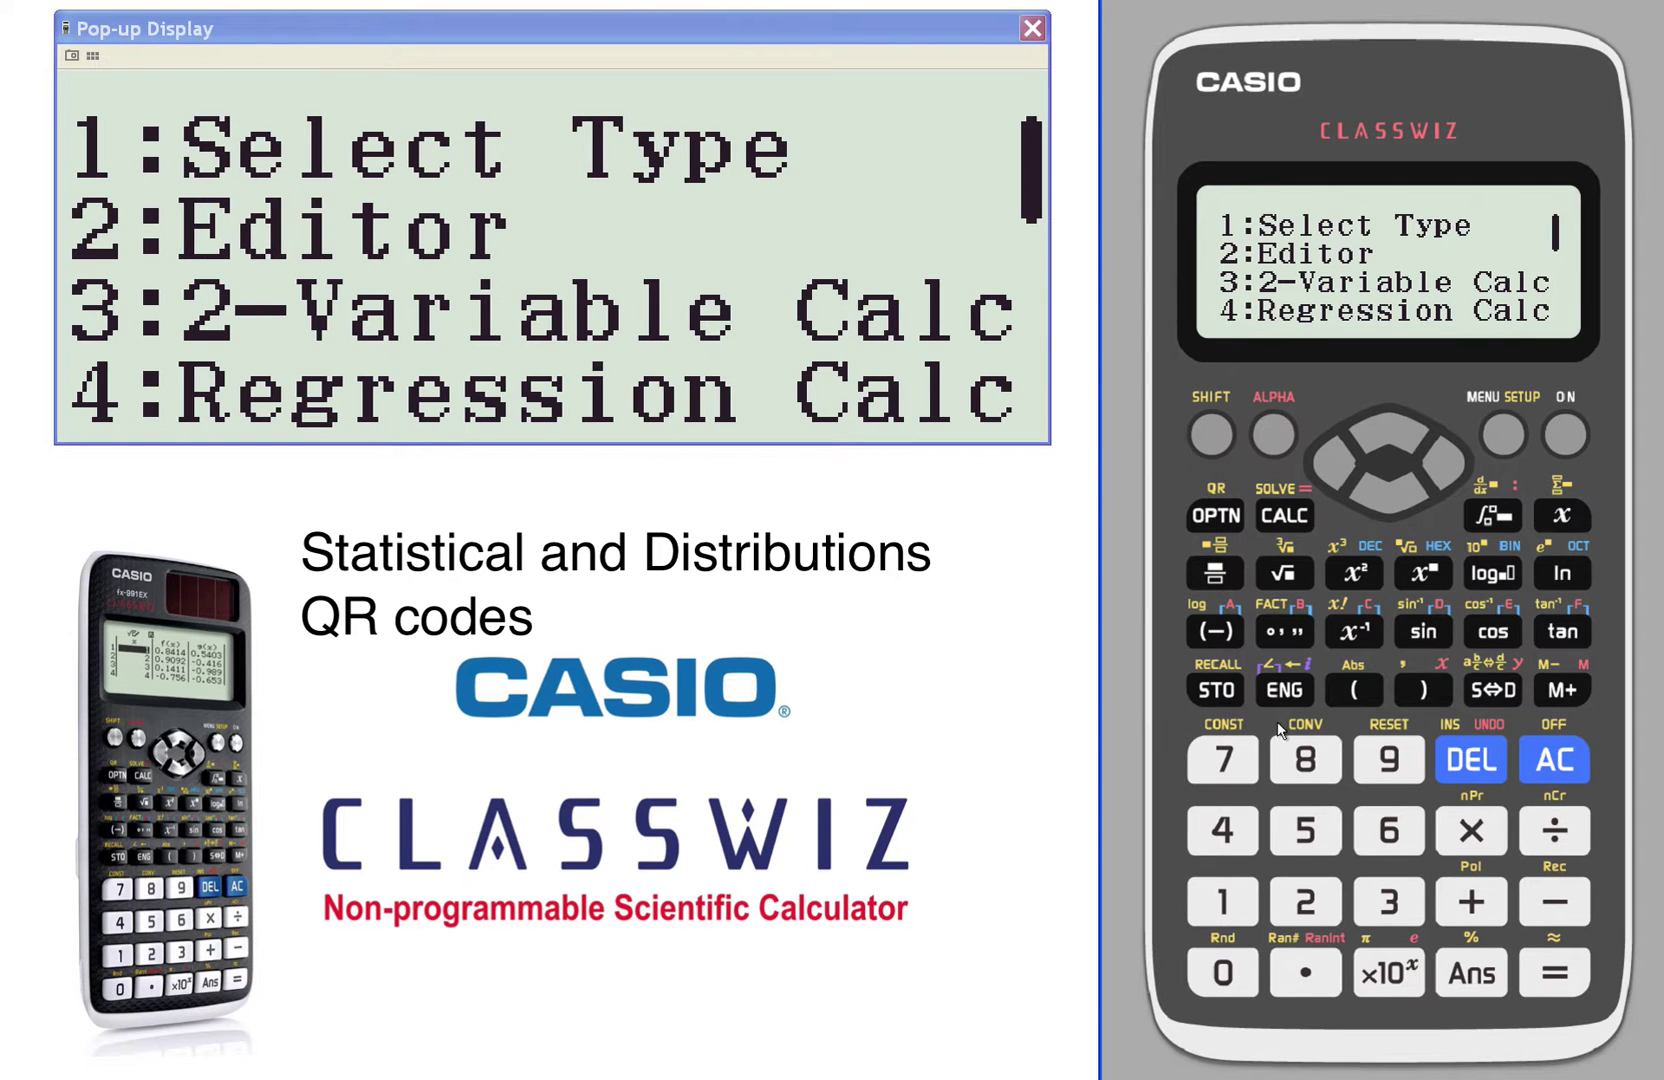
{"action": "left_click", "coordinate": [1232, 818]}
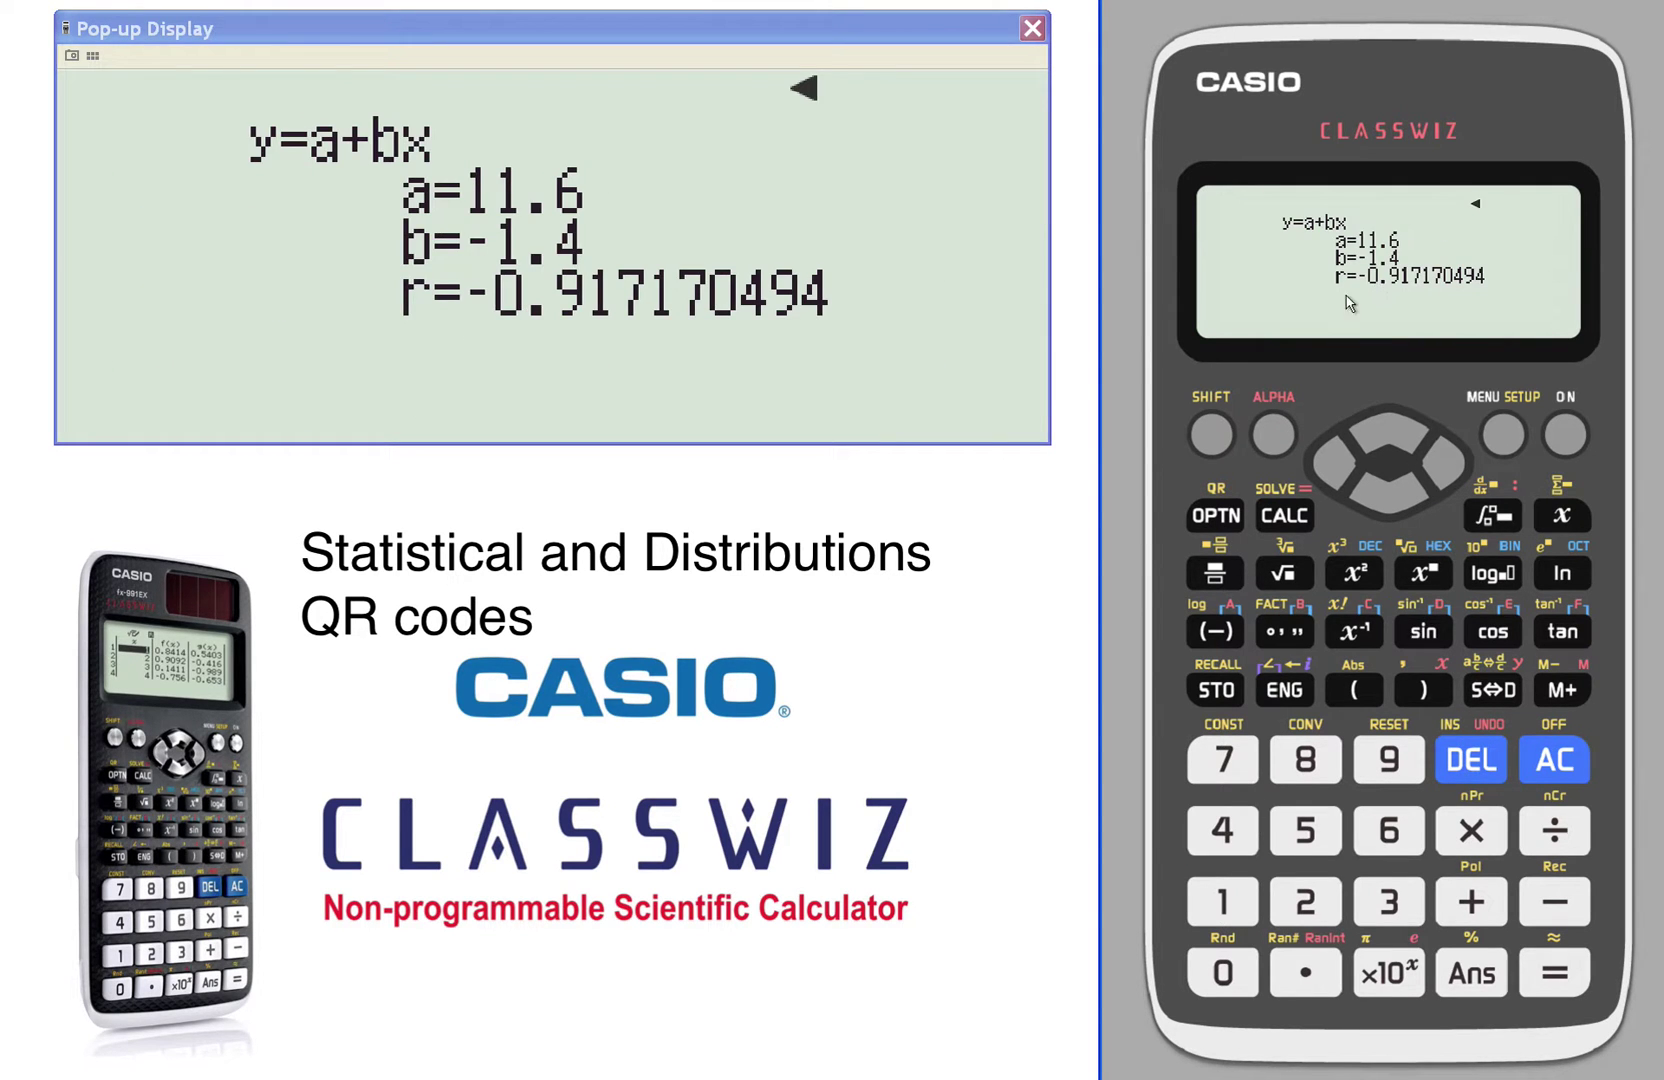
{"action": "left_click", "coordinate": [1228, 434]}
{"action": "left_click", "coordinate": [1228, 514]}
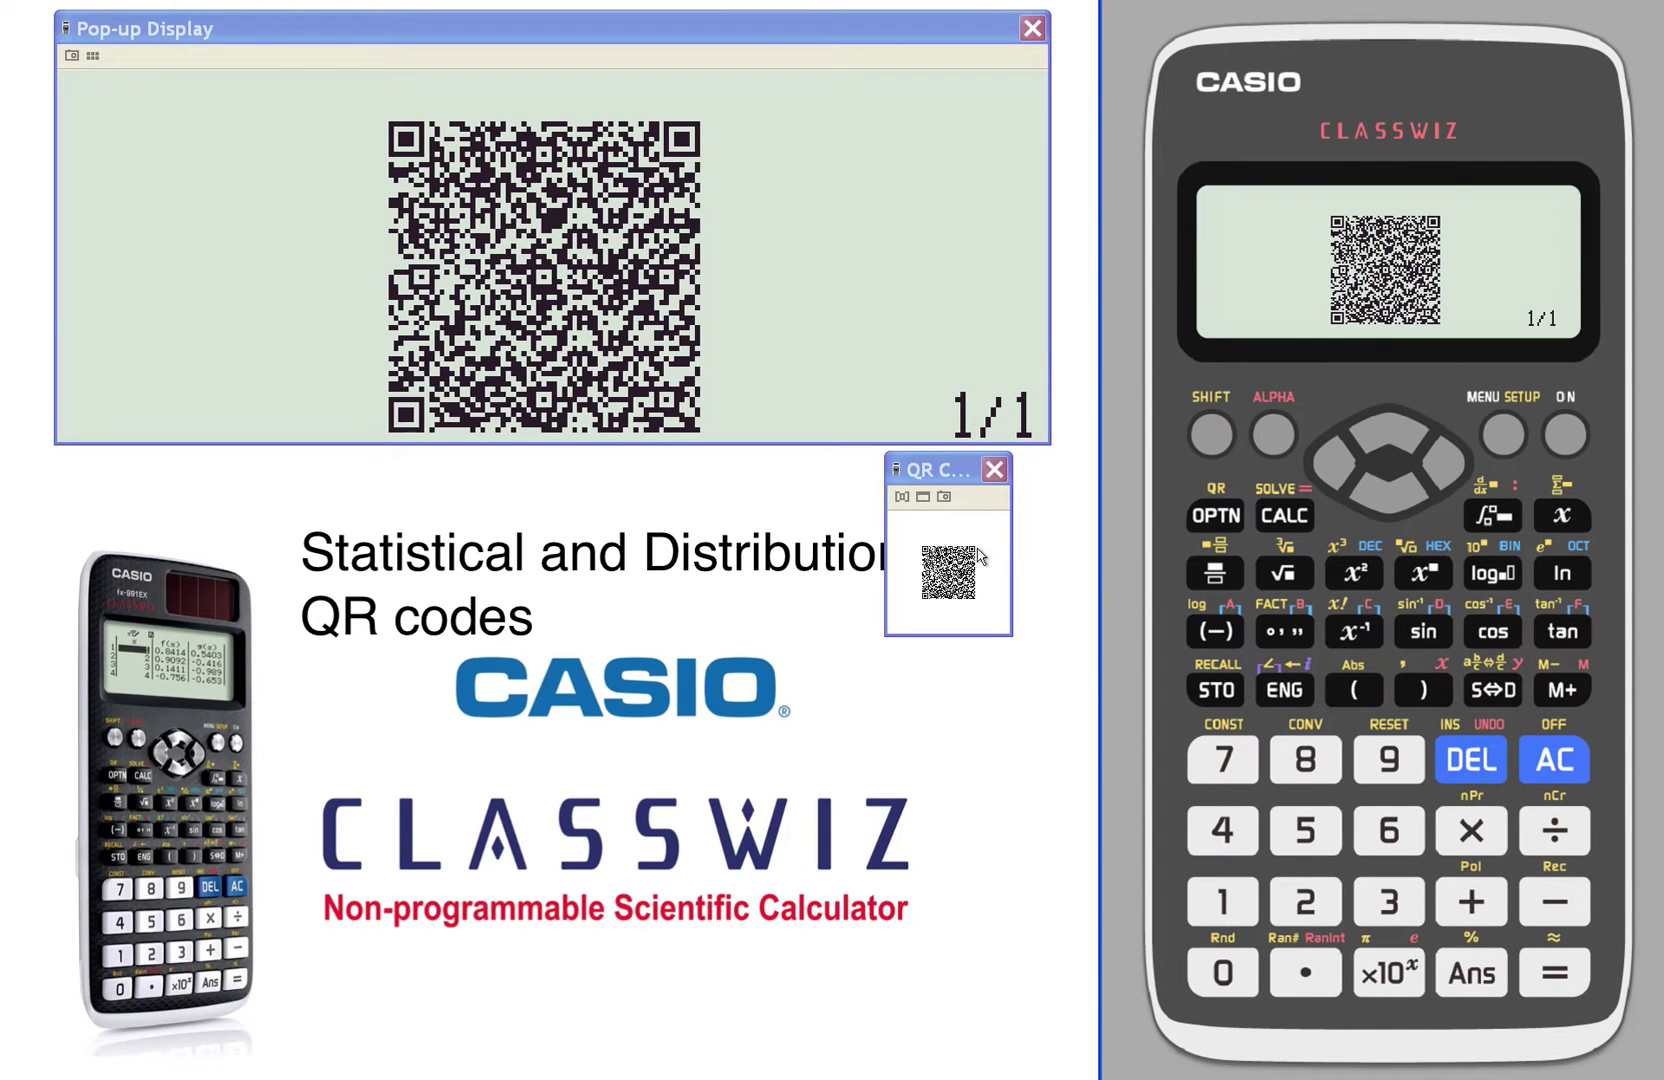
{"action": "left_click", "coordinate": [977, 568]}
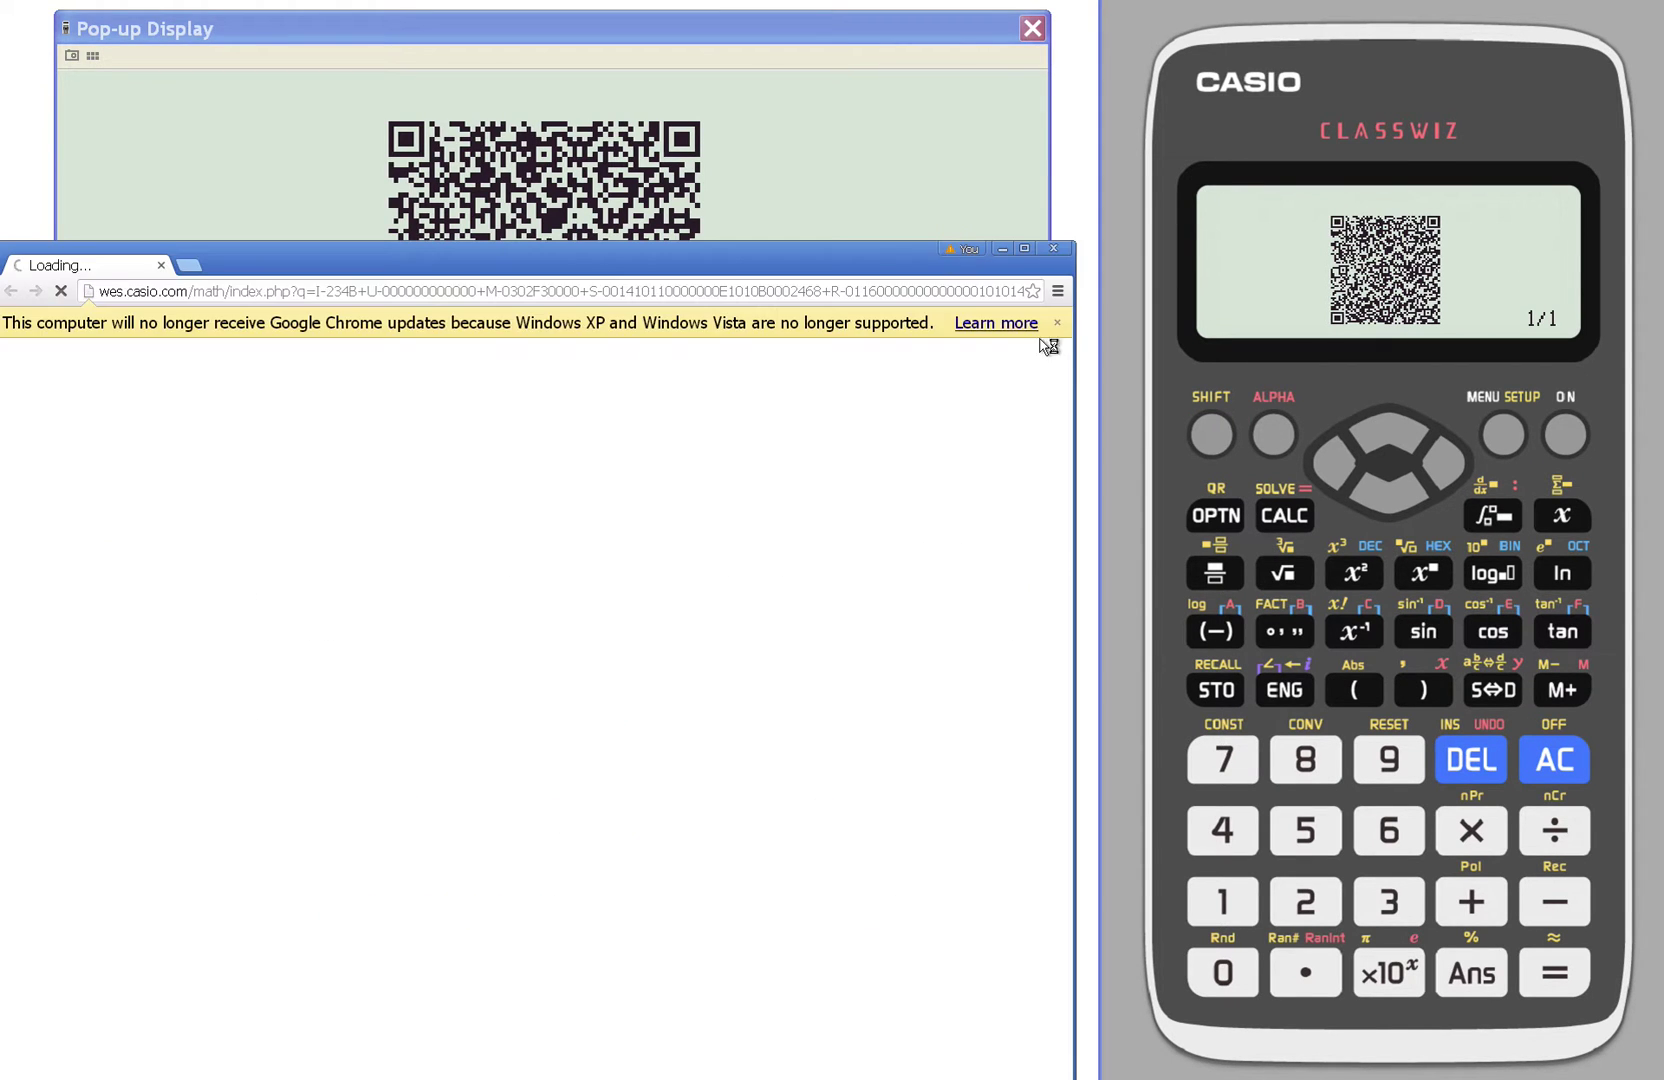
Dismiss Chrome's update bar, review a=11.6, b=-1.4 online, and return the calculator to its table.
{"action": "left_click", "coordinate": [1057, 322]}
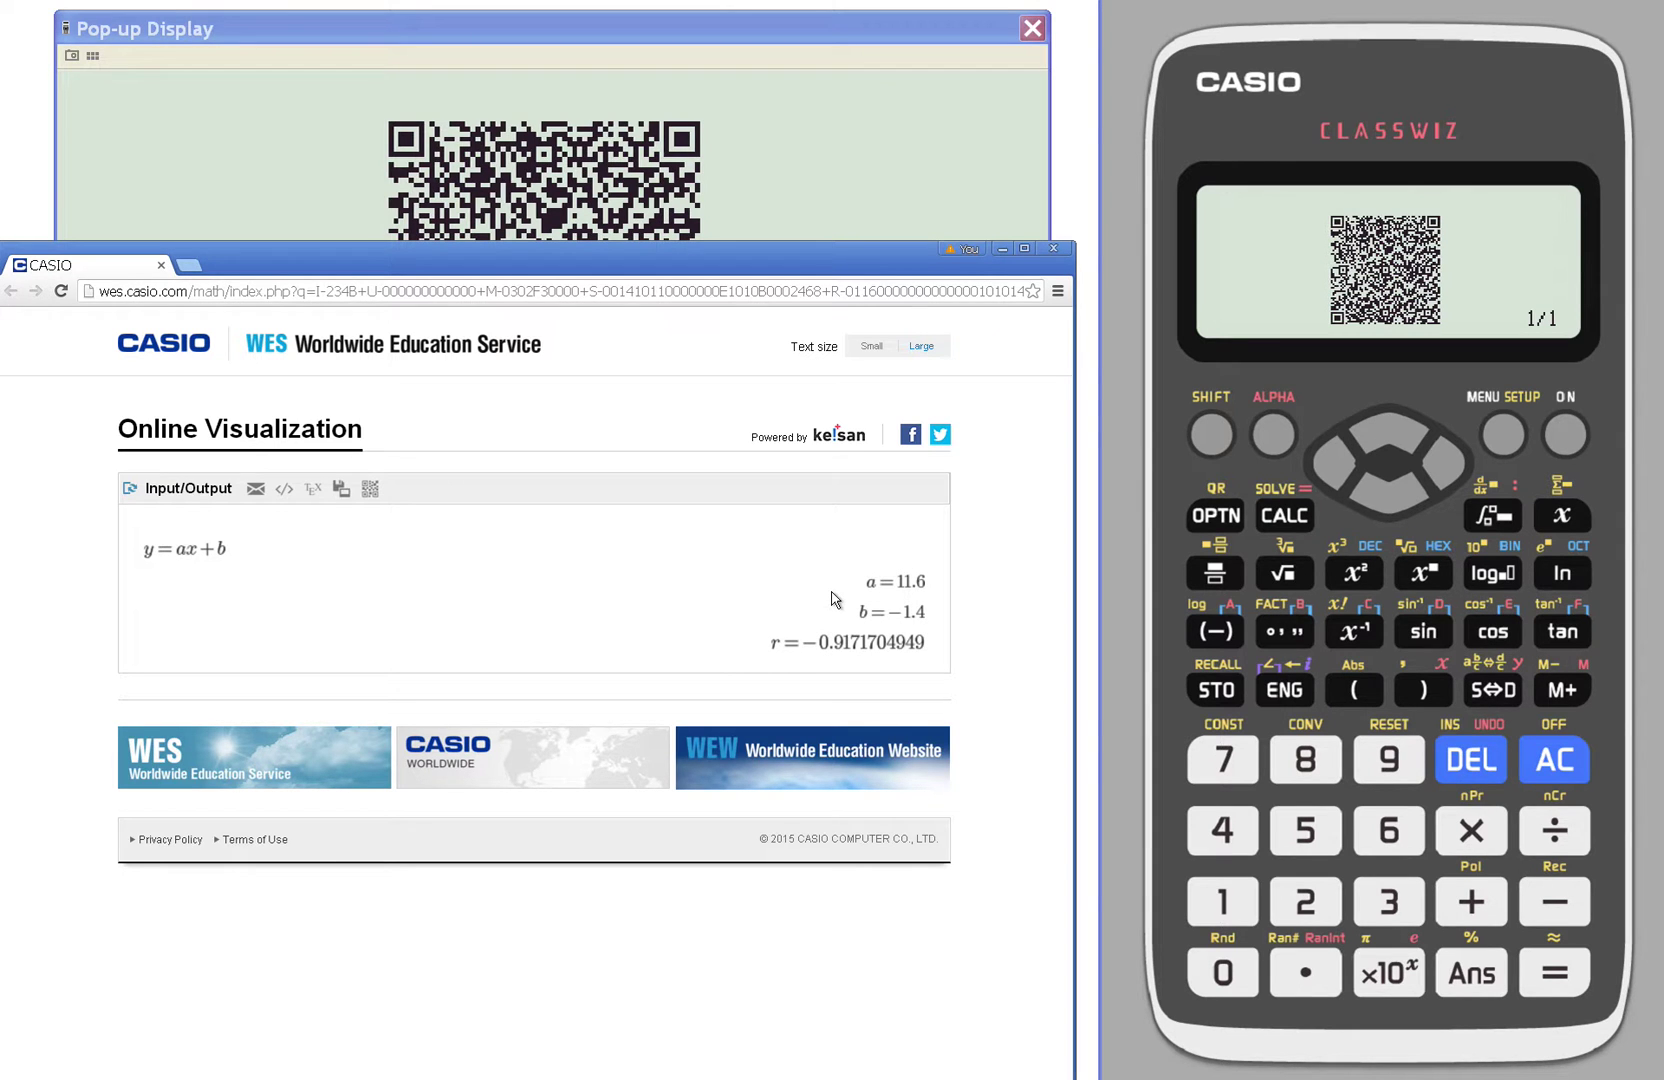
{"action": "left_click", "coordinate": [1566, 758]}
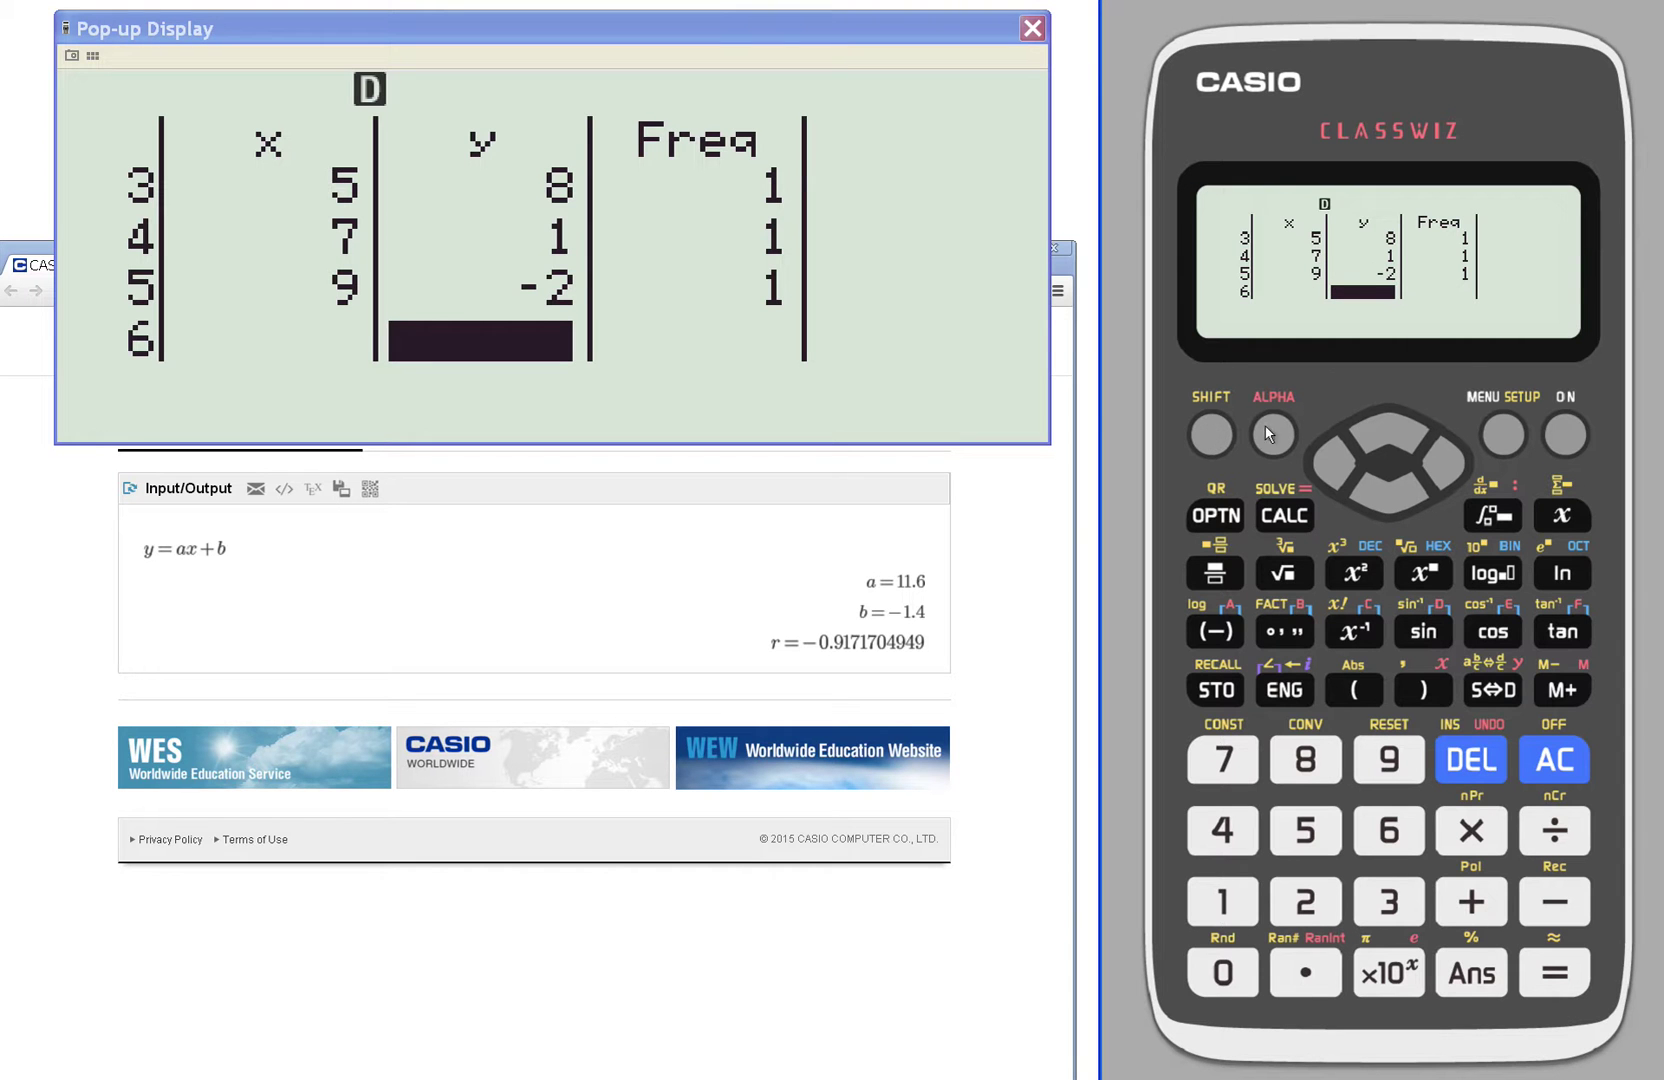
Open the data table's QR code online to see the five-point scatter plot and table.
{"action": "left_click", "coordinate": [1212, 435]}
{"action": "left_click", "coordinate": [1210, 516]}
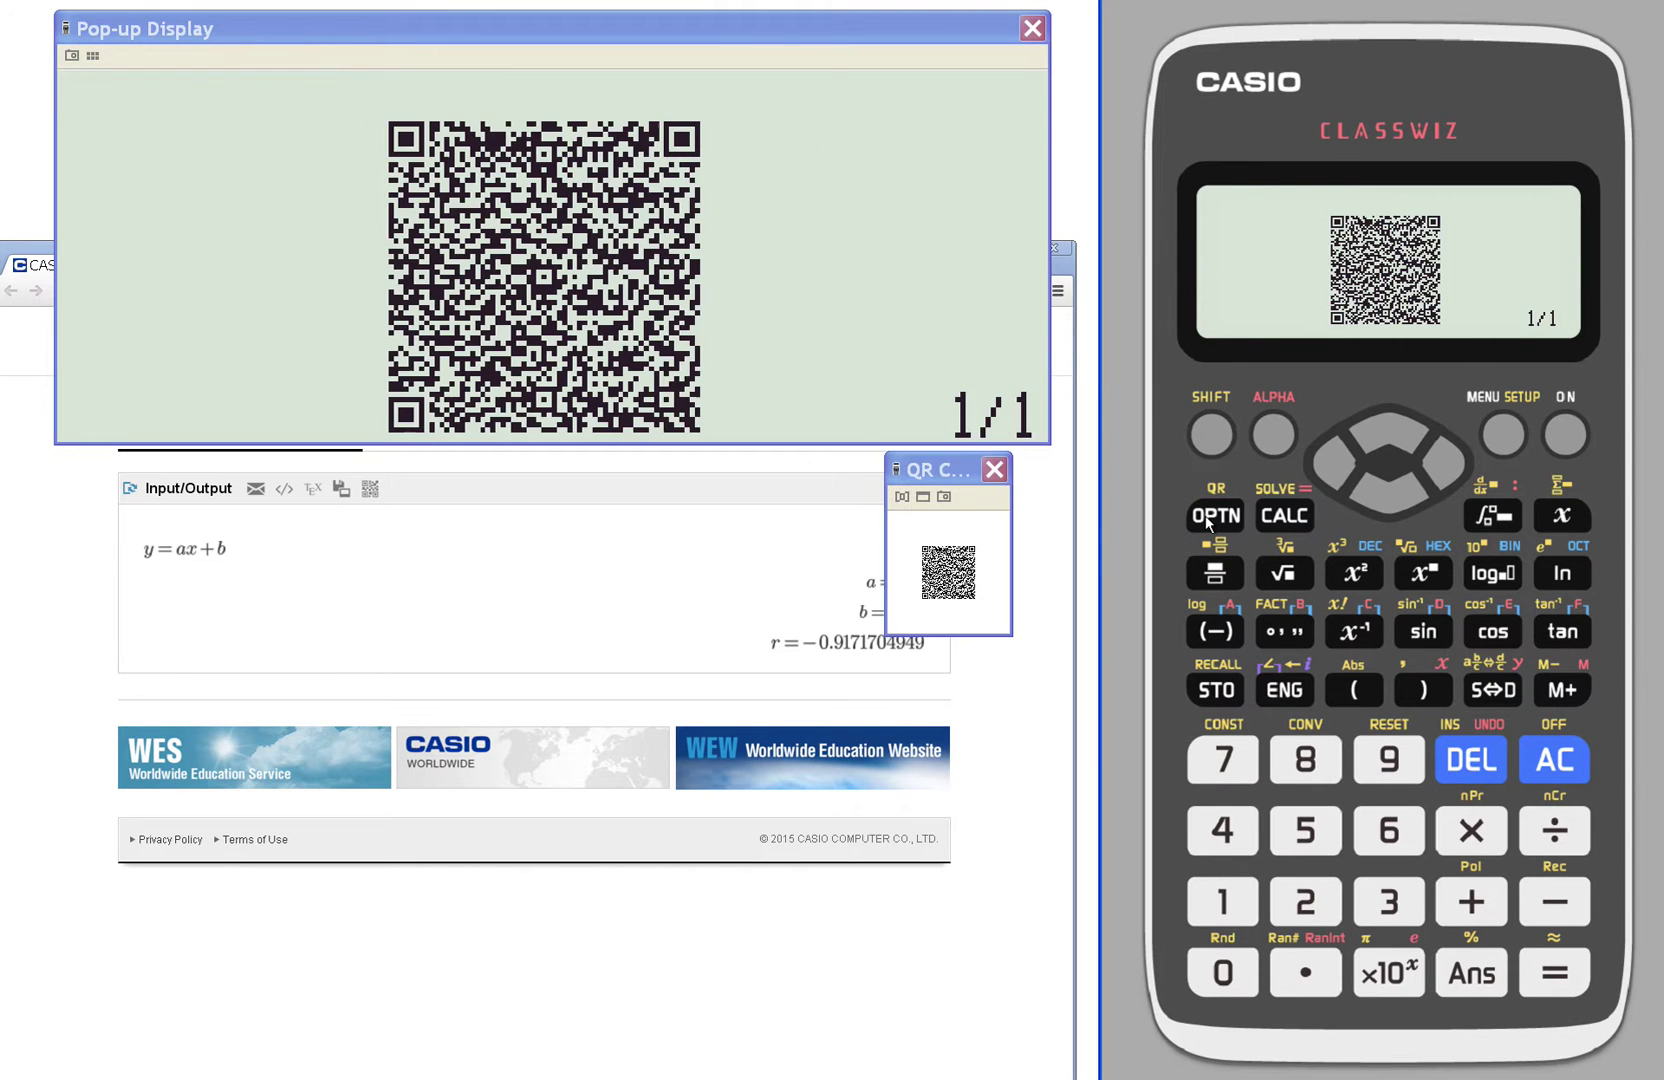
{"action": "left_click", "coordinate": [965, 582]}
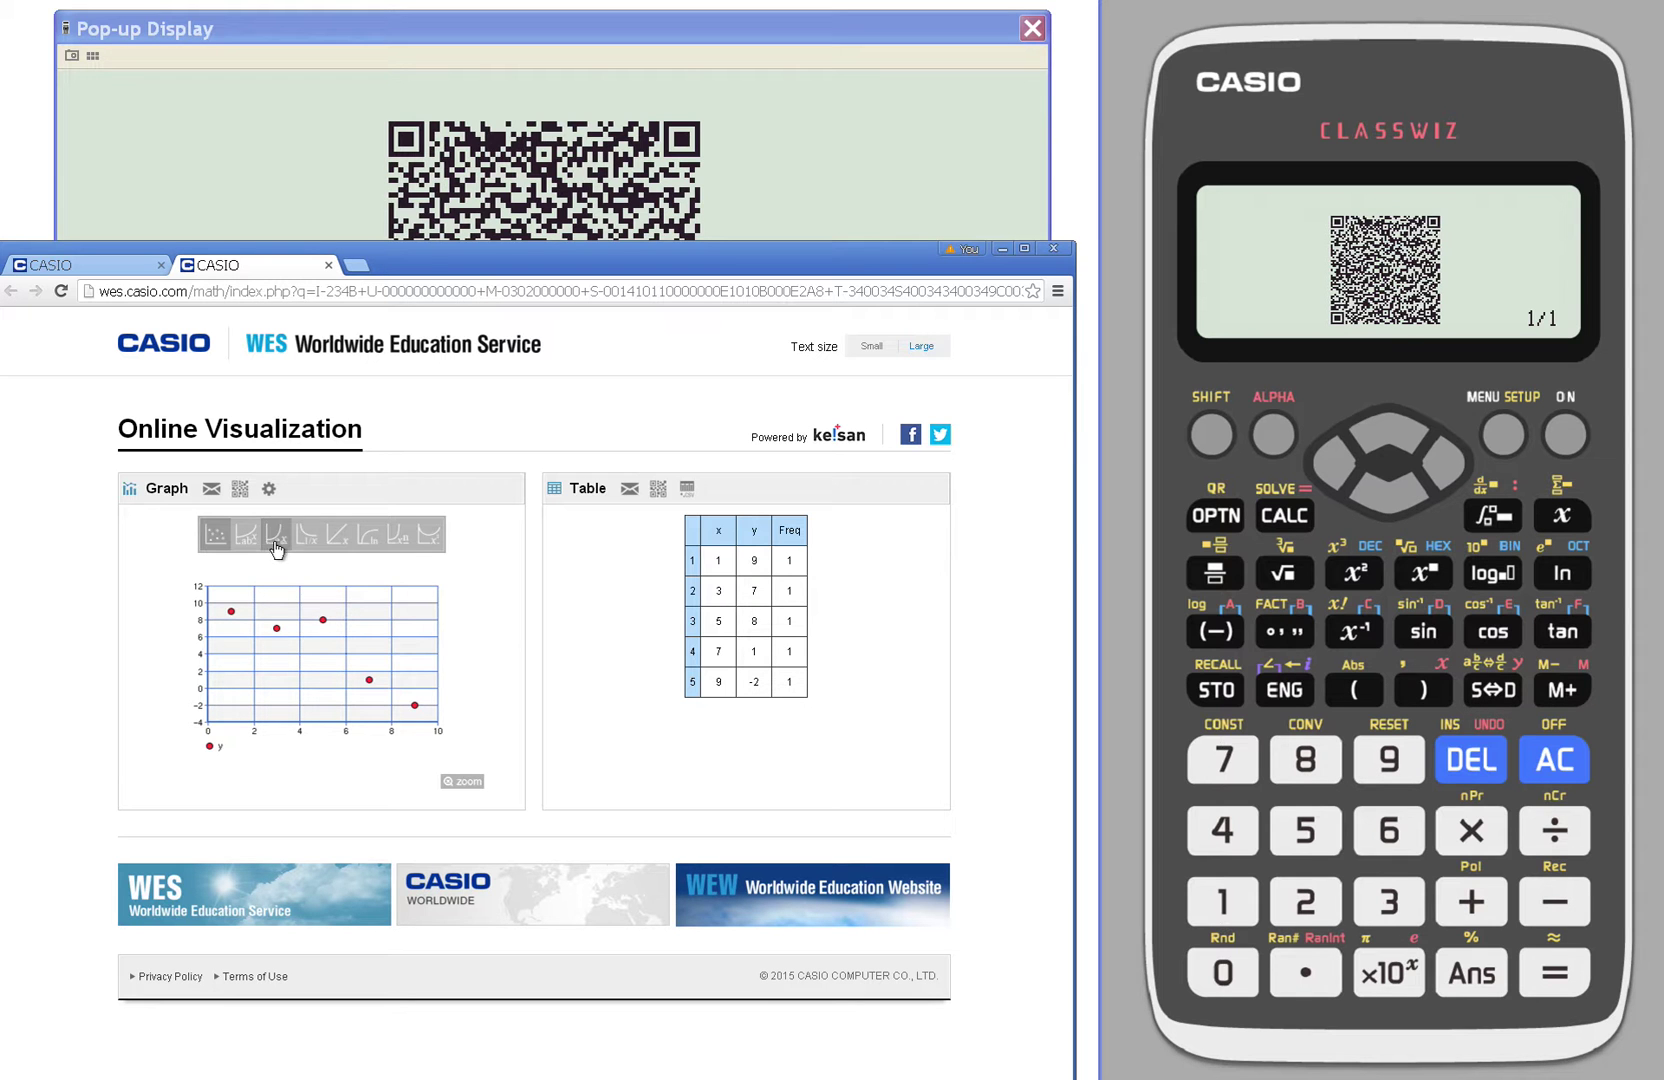
{"action": "left_click", "coordinate": [336, 544]}
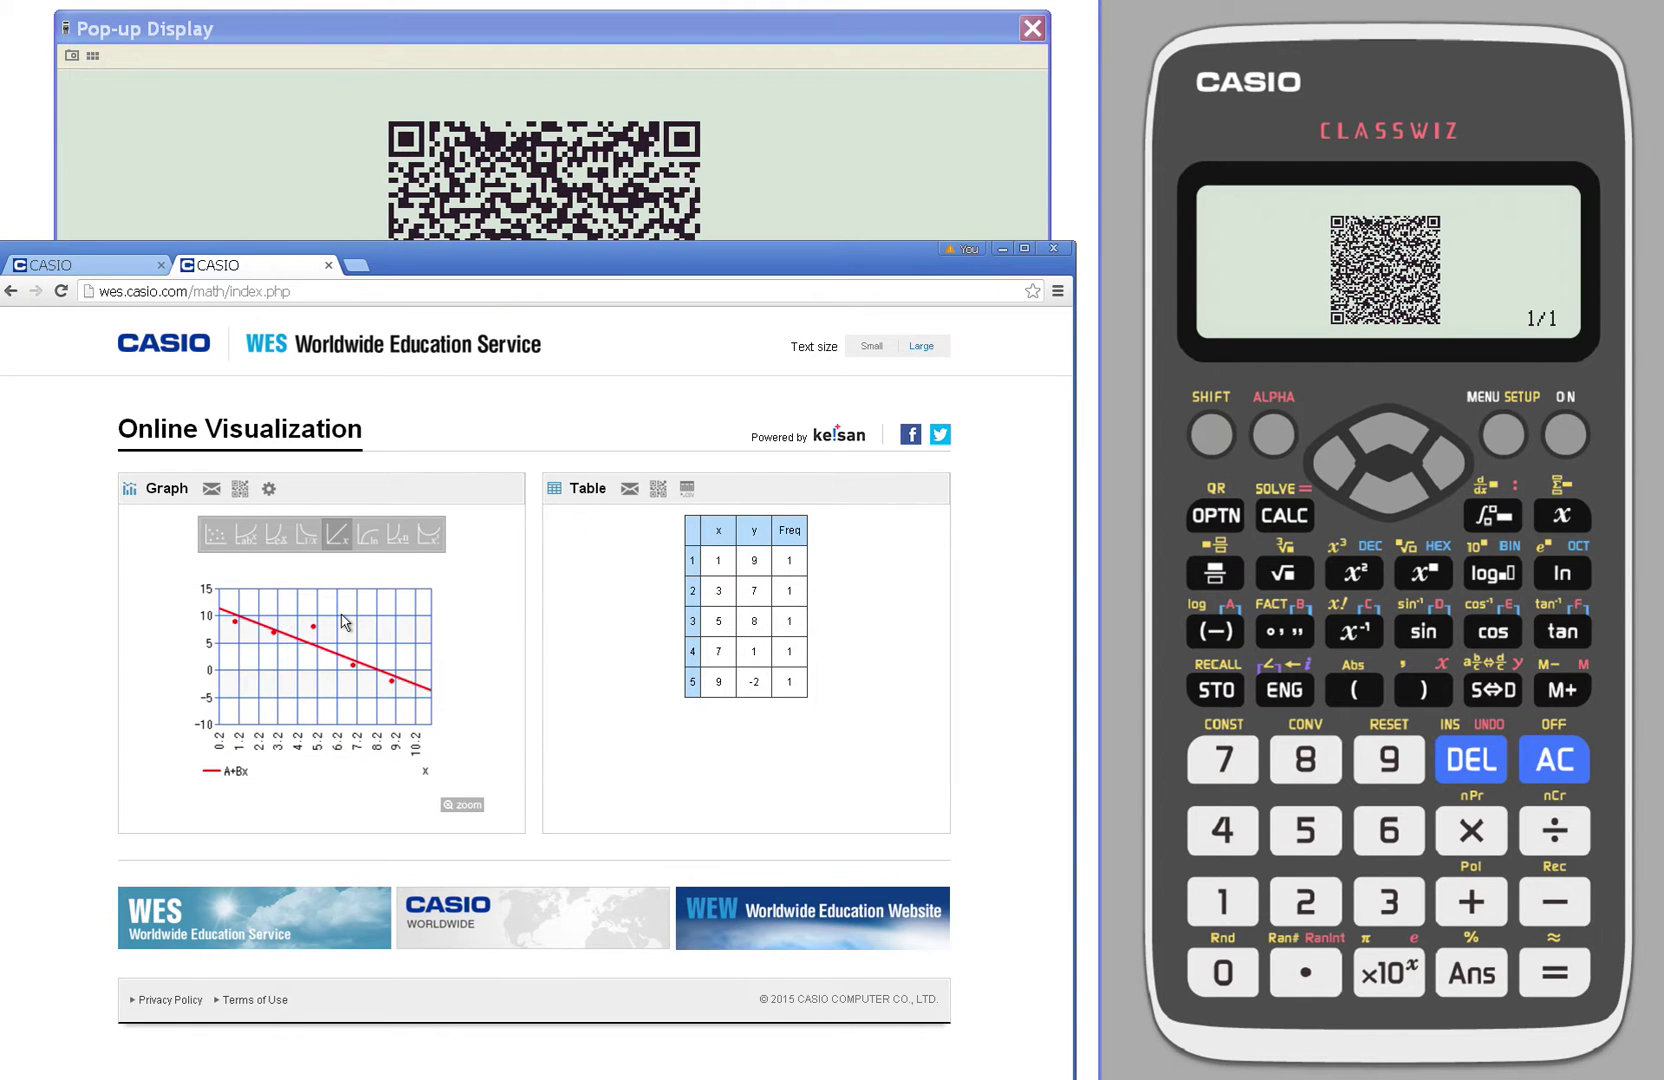
{"action": "left_click", "coordinate": [307, 538]}
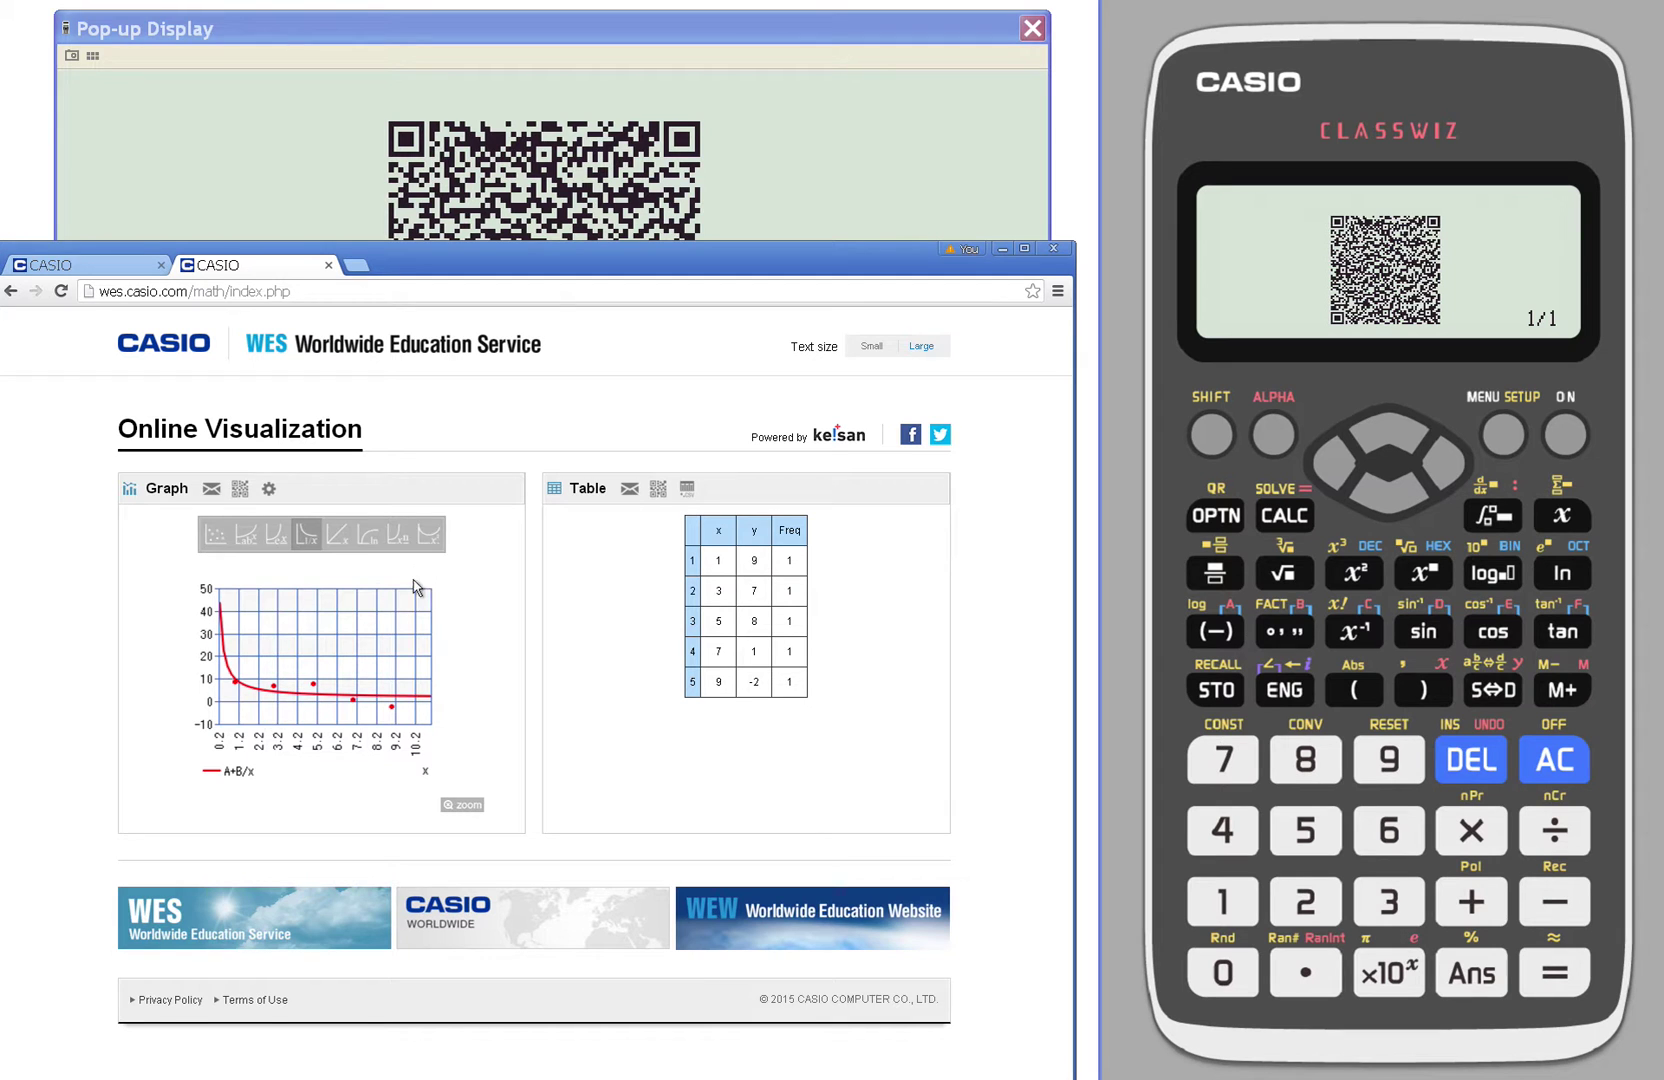
{"action": "left_click", "coordinate": [428, 538]}
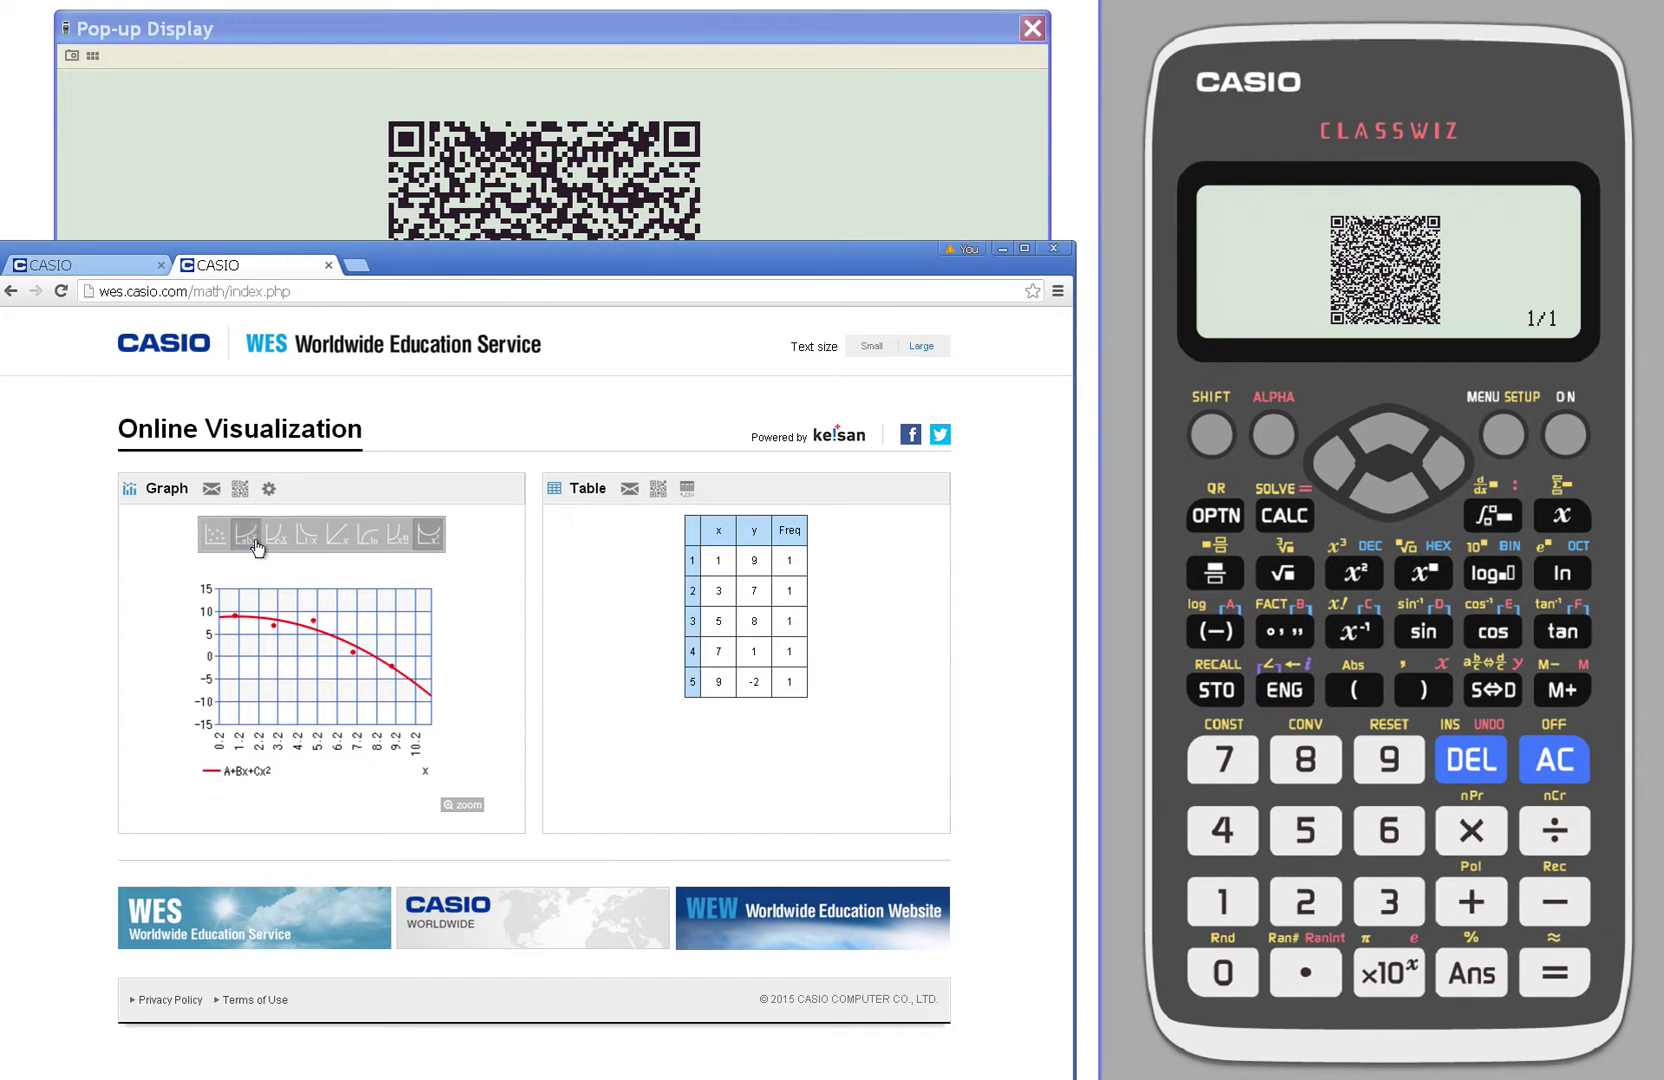
{"action": "left_click", "coordinate": [257, 546]}
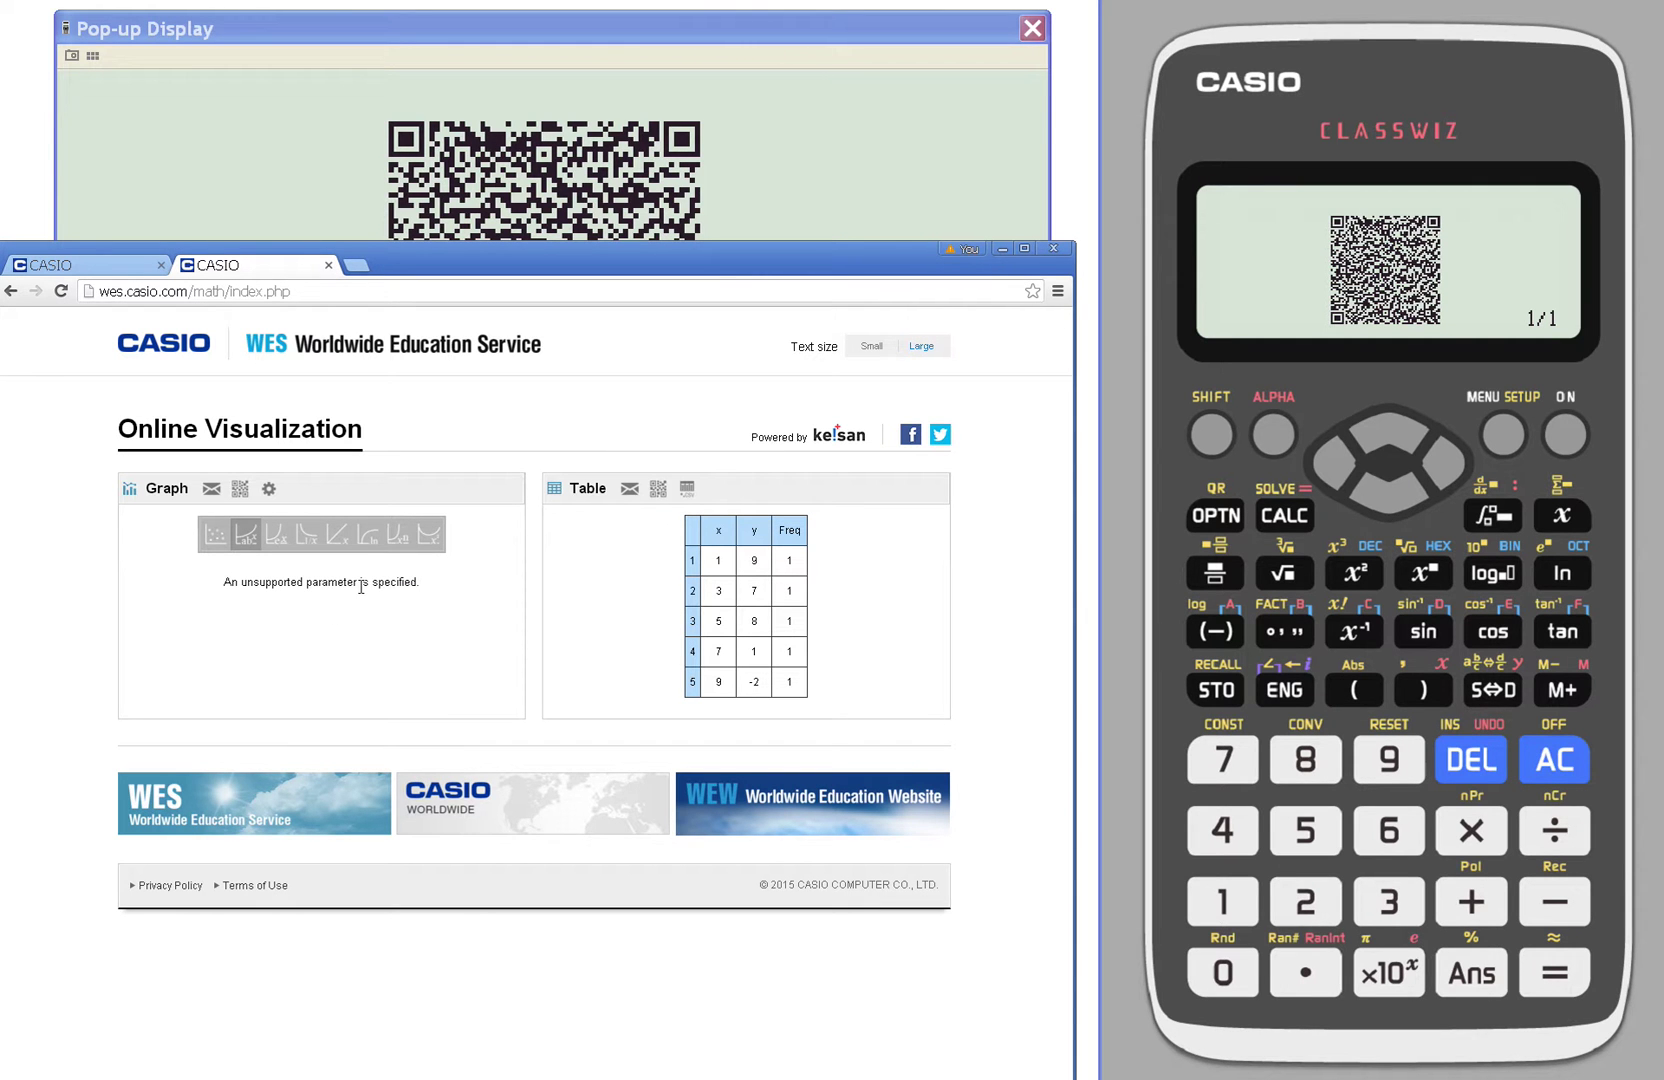
{"action": "left_click", "coordinate": [215, 534]}
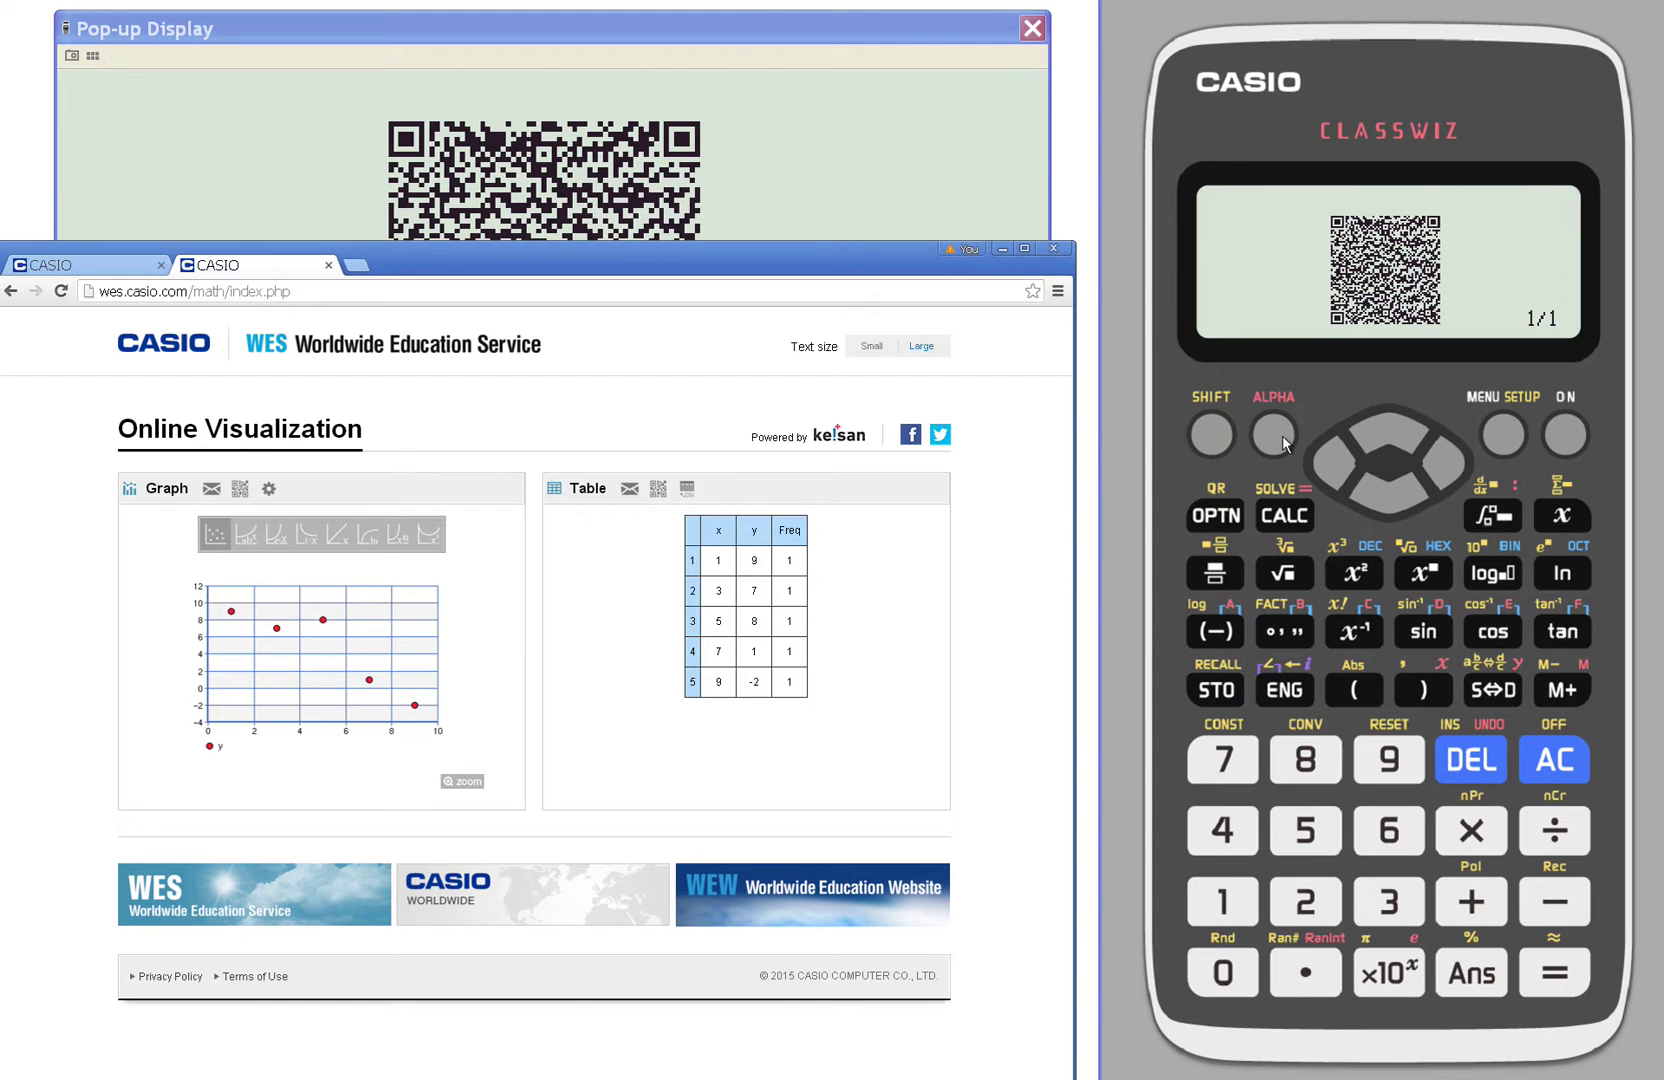
{"action": "left_click", "coordinate": [1001, 249]}
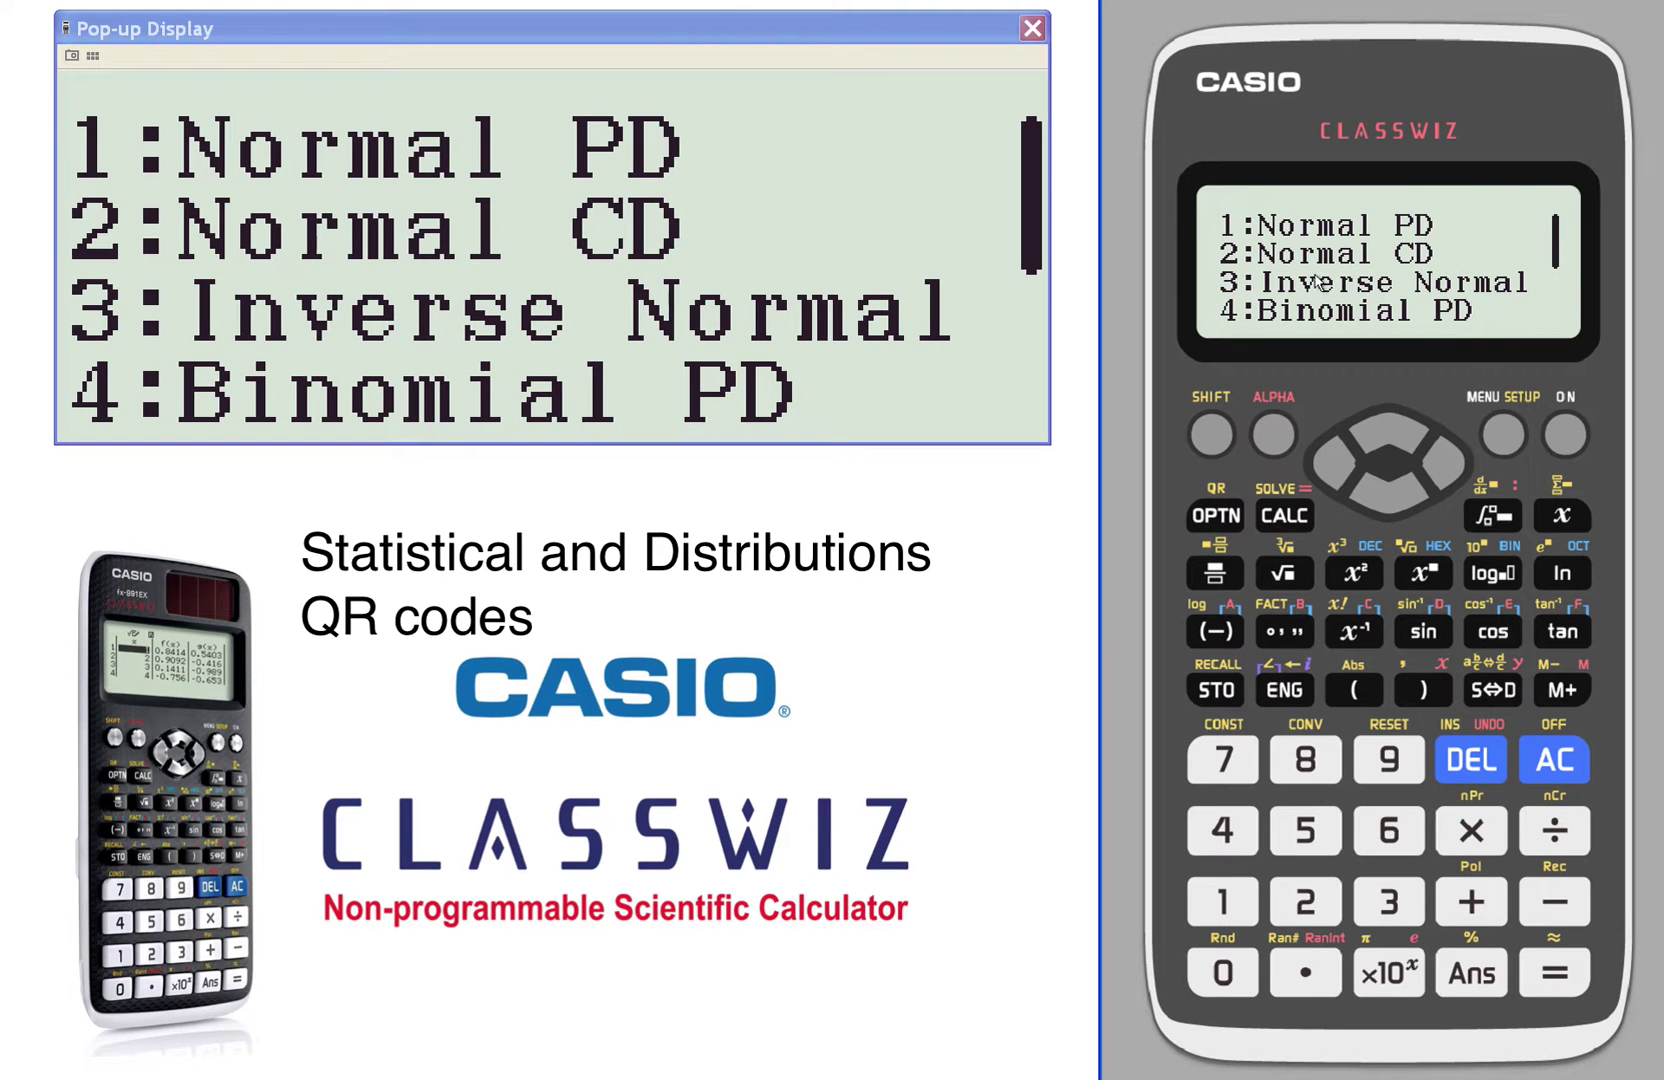
Choose Normal CD and set the lower bound to -3 and upper bound to 2.
{"action": "left_click", "coordinate": [1306, 900]}
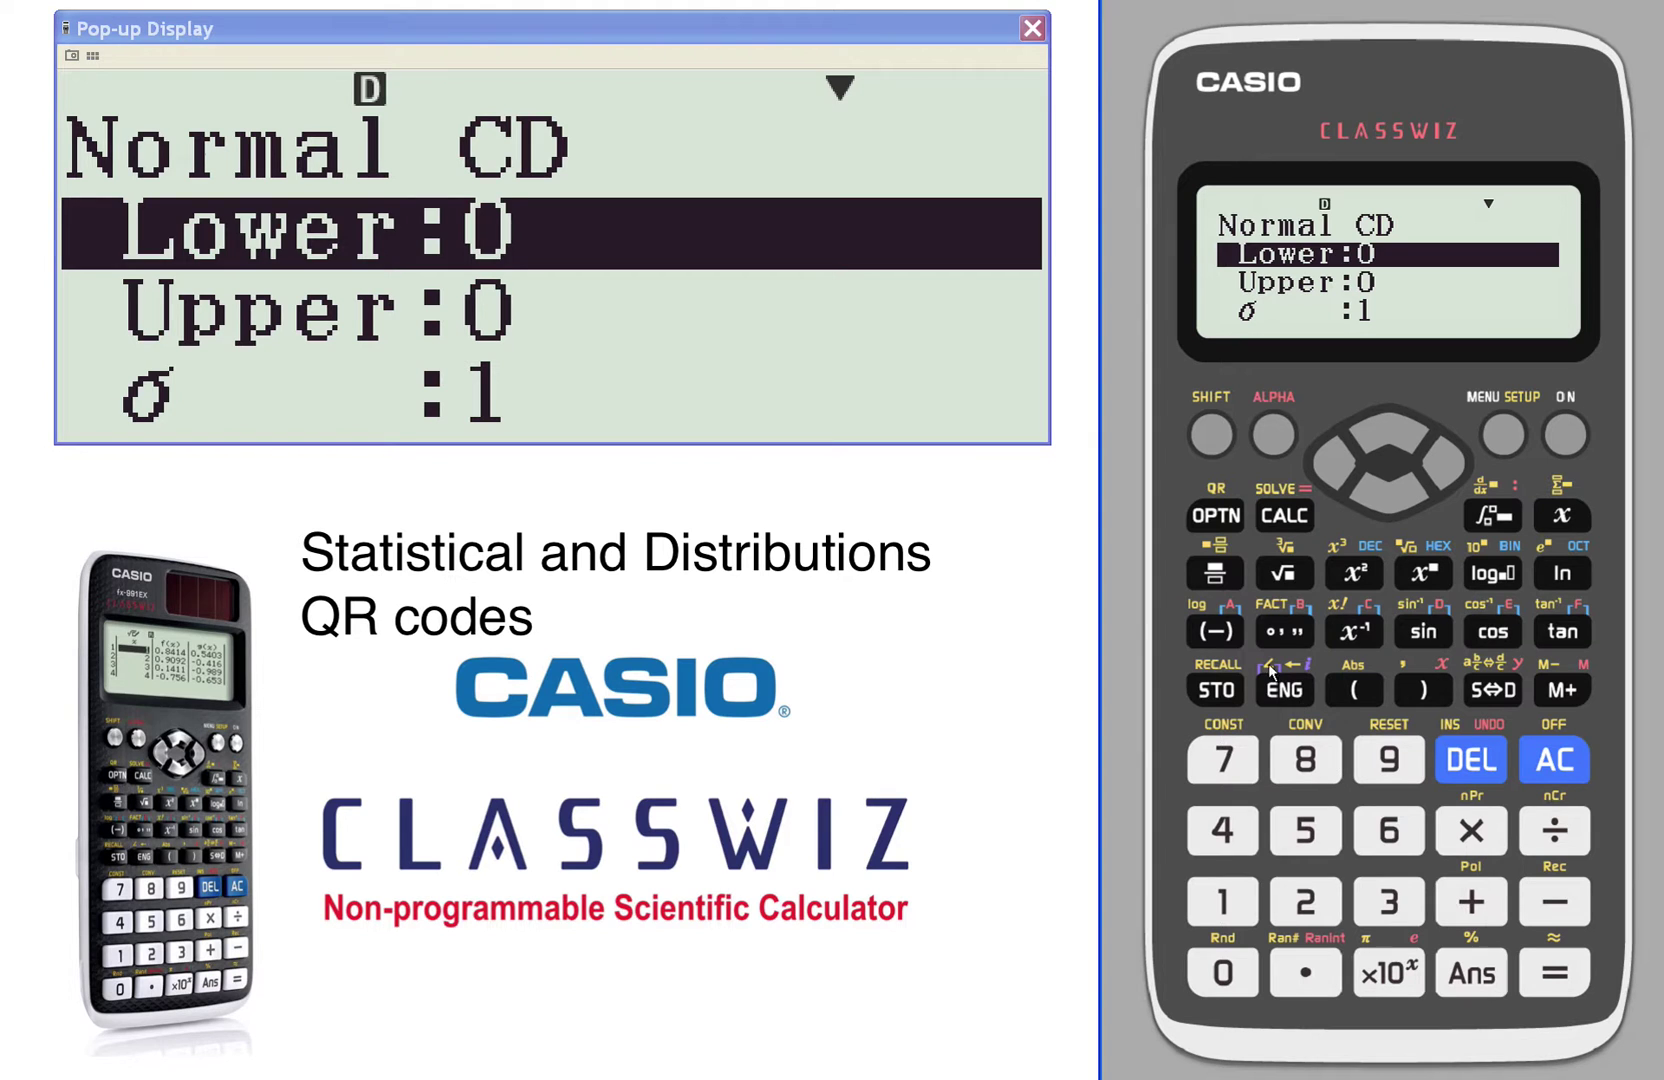
{"action": "left_click", "coordinate": [1228, 638]}
{"action": "left_click", "coordinate": [1378, 885]}
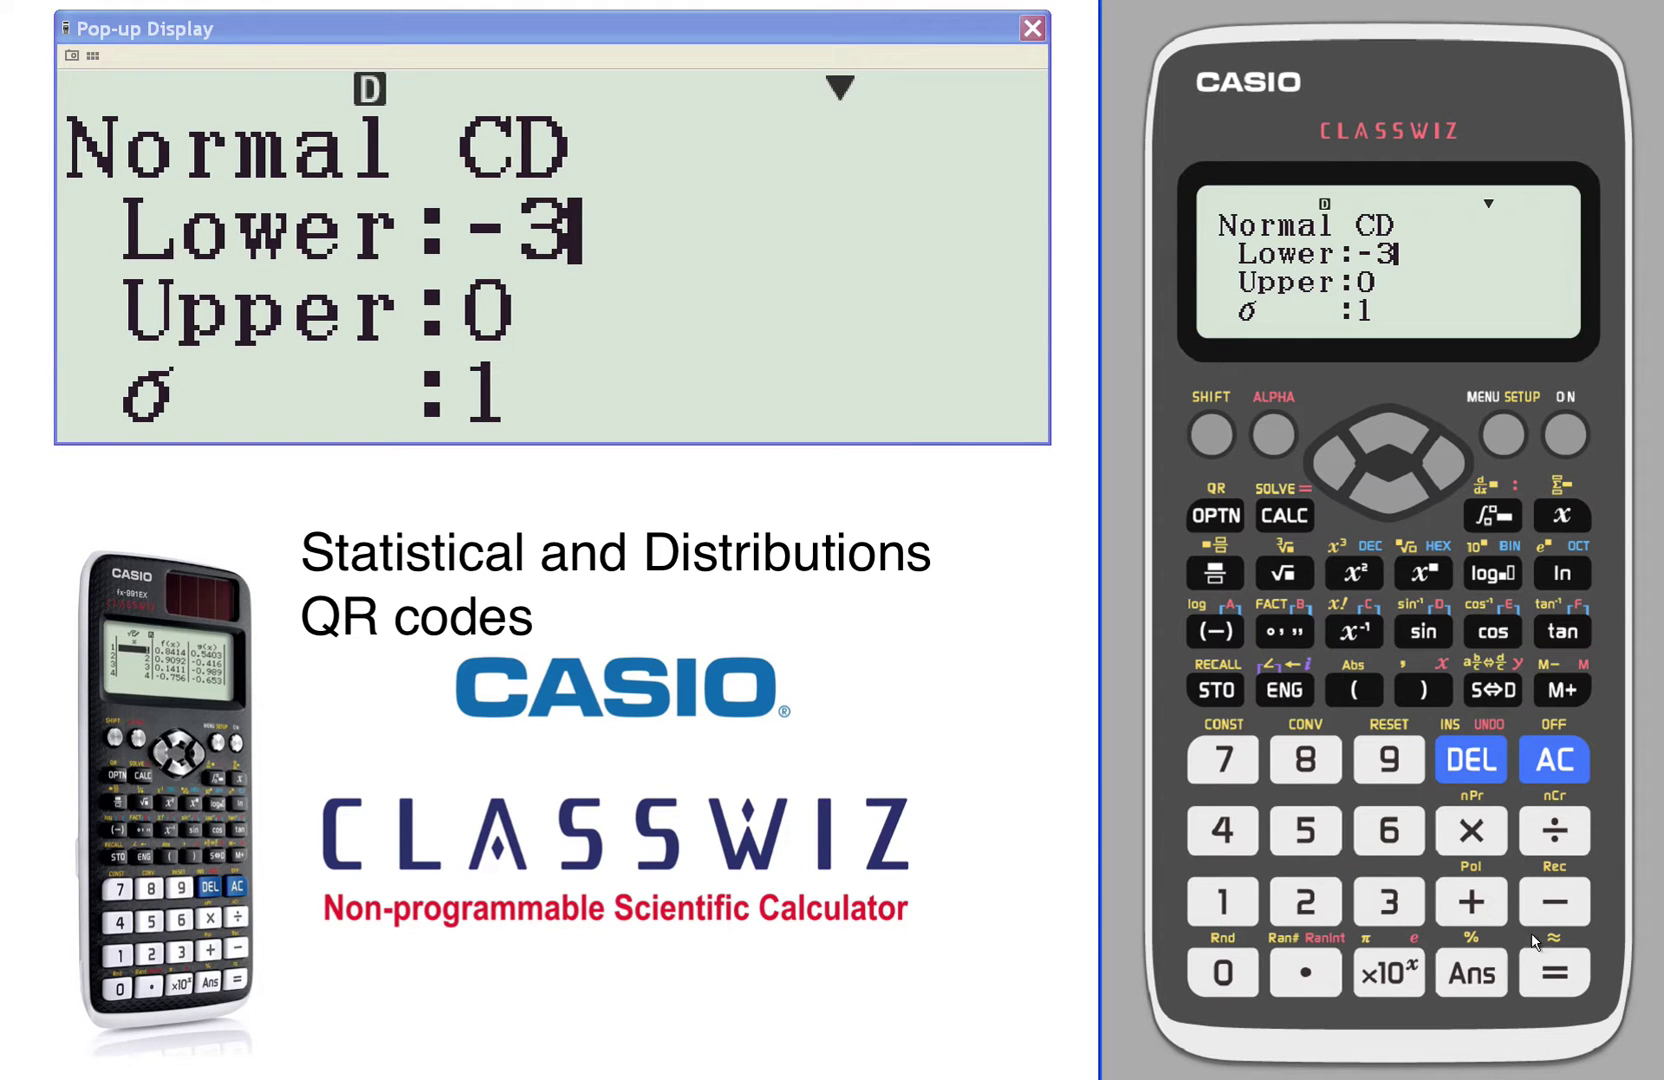
{"action": "left_click", "coordinate": [1568, 965]}
{"action": "left_click", "coordinate": [1325, 903]}
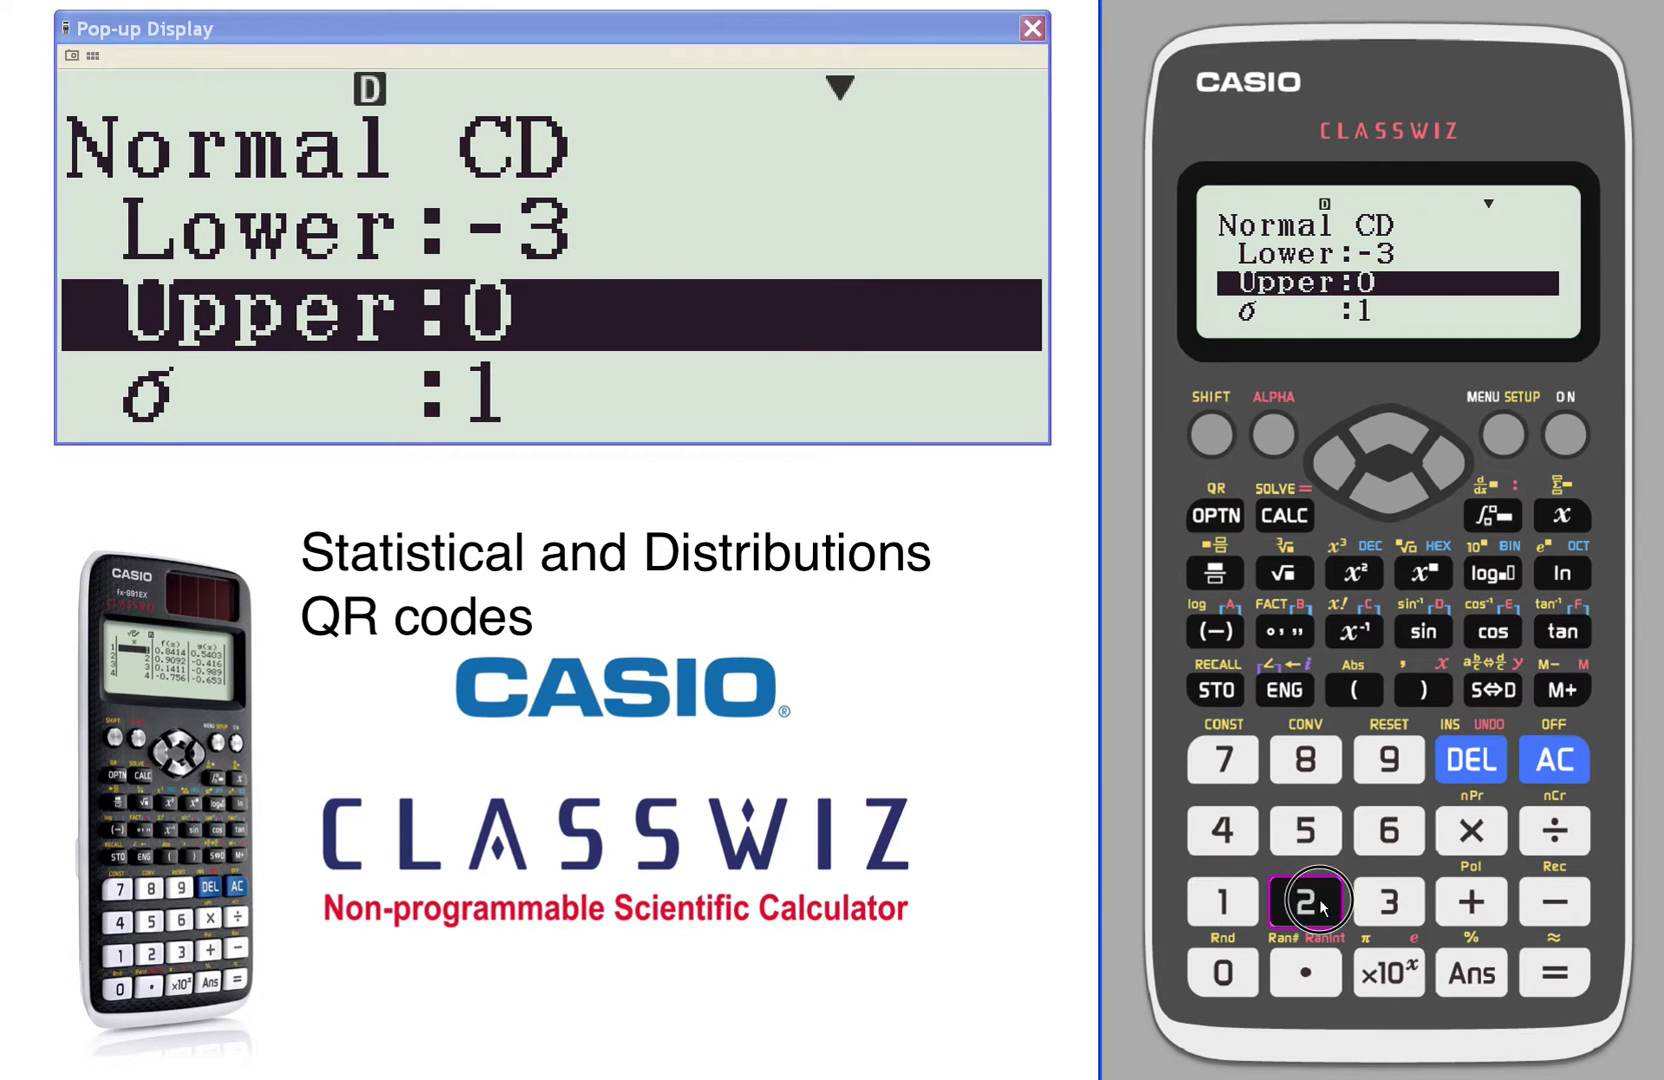
{"action": "left_click", "coordinate": [1556, 968]}
Set σ to 1.5 and μ to 1, then calculate P = 0.7436770911.
{"action": "left_click", "coordinate": [1233, 912]}
{"action": "left_click", "coordinate": [1303, 970]}
{"action": "left_click", "coordinate": [1305, 830]}
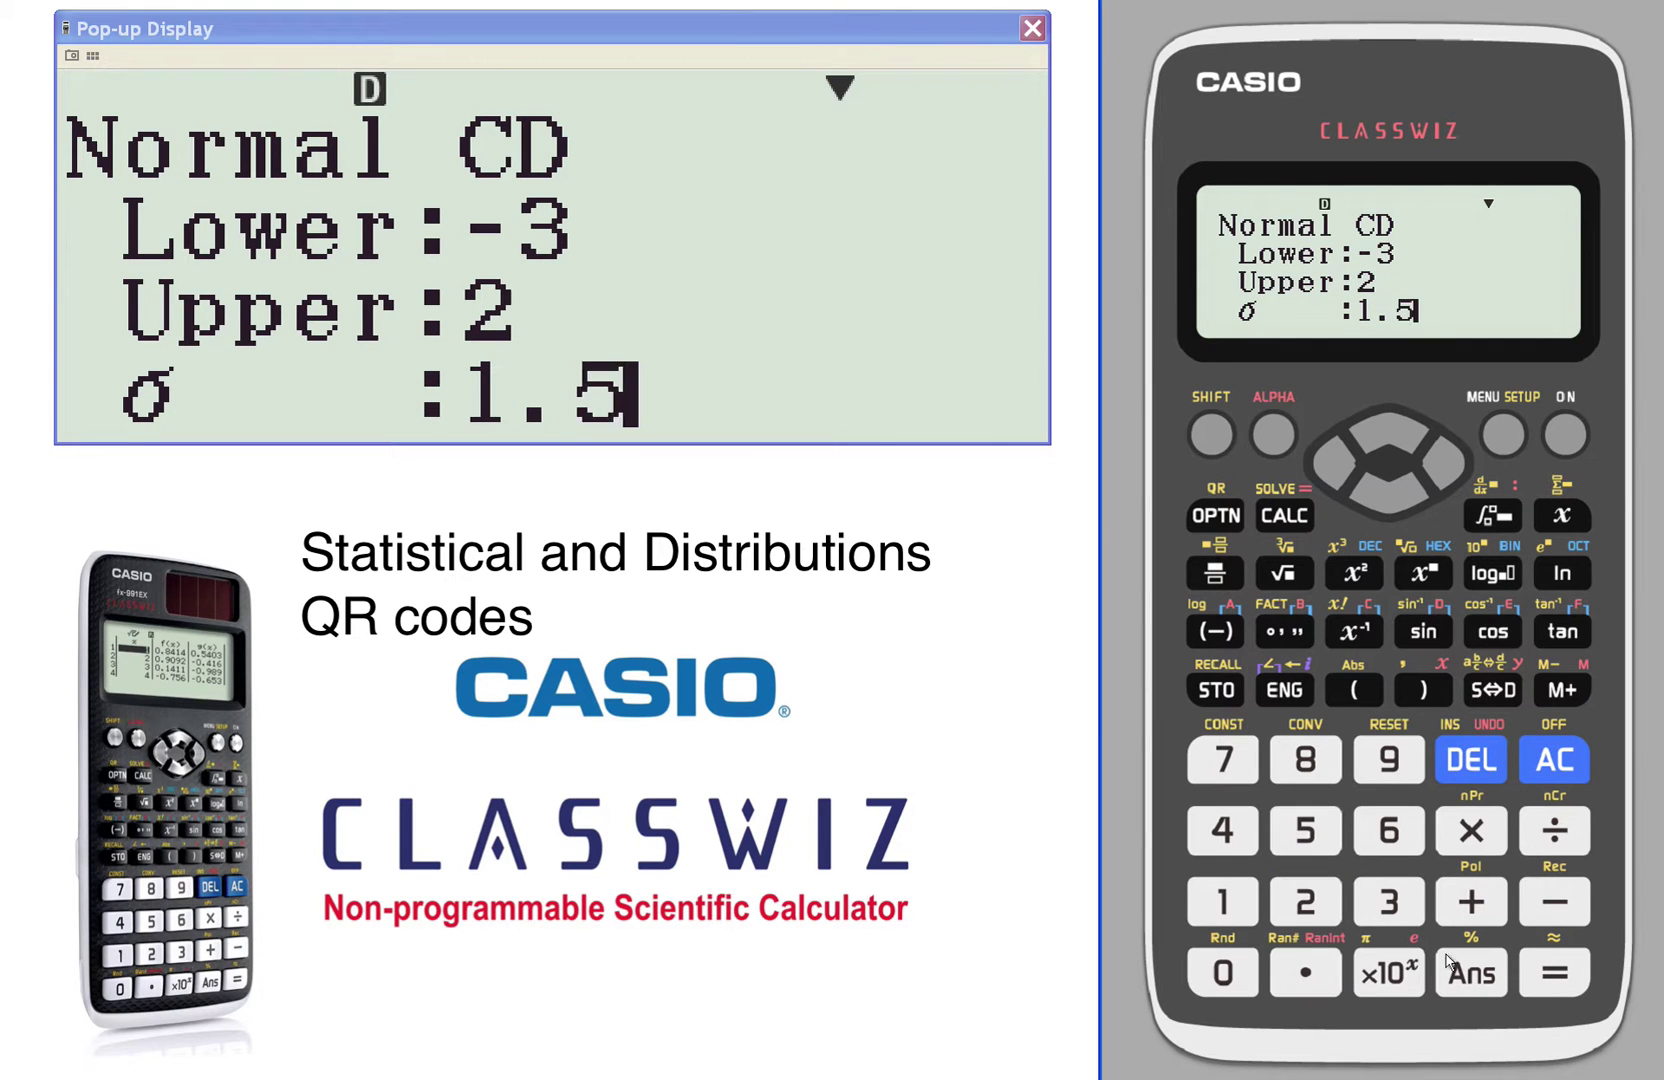
{"action": "left_click", "coordinate": [1555, 972]}
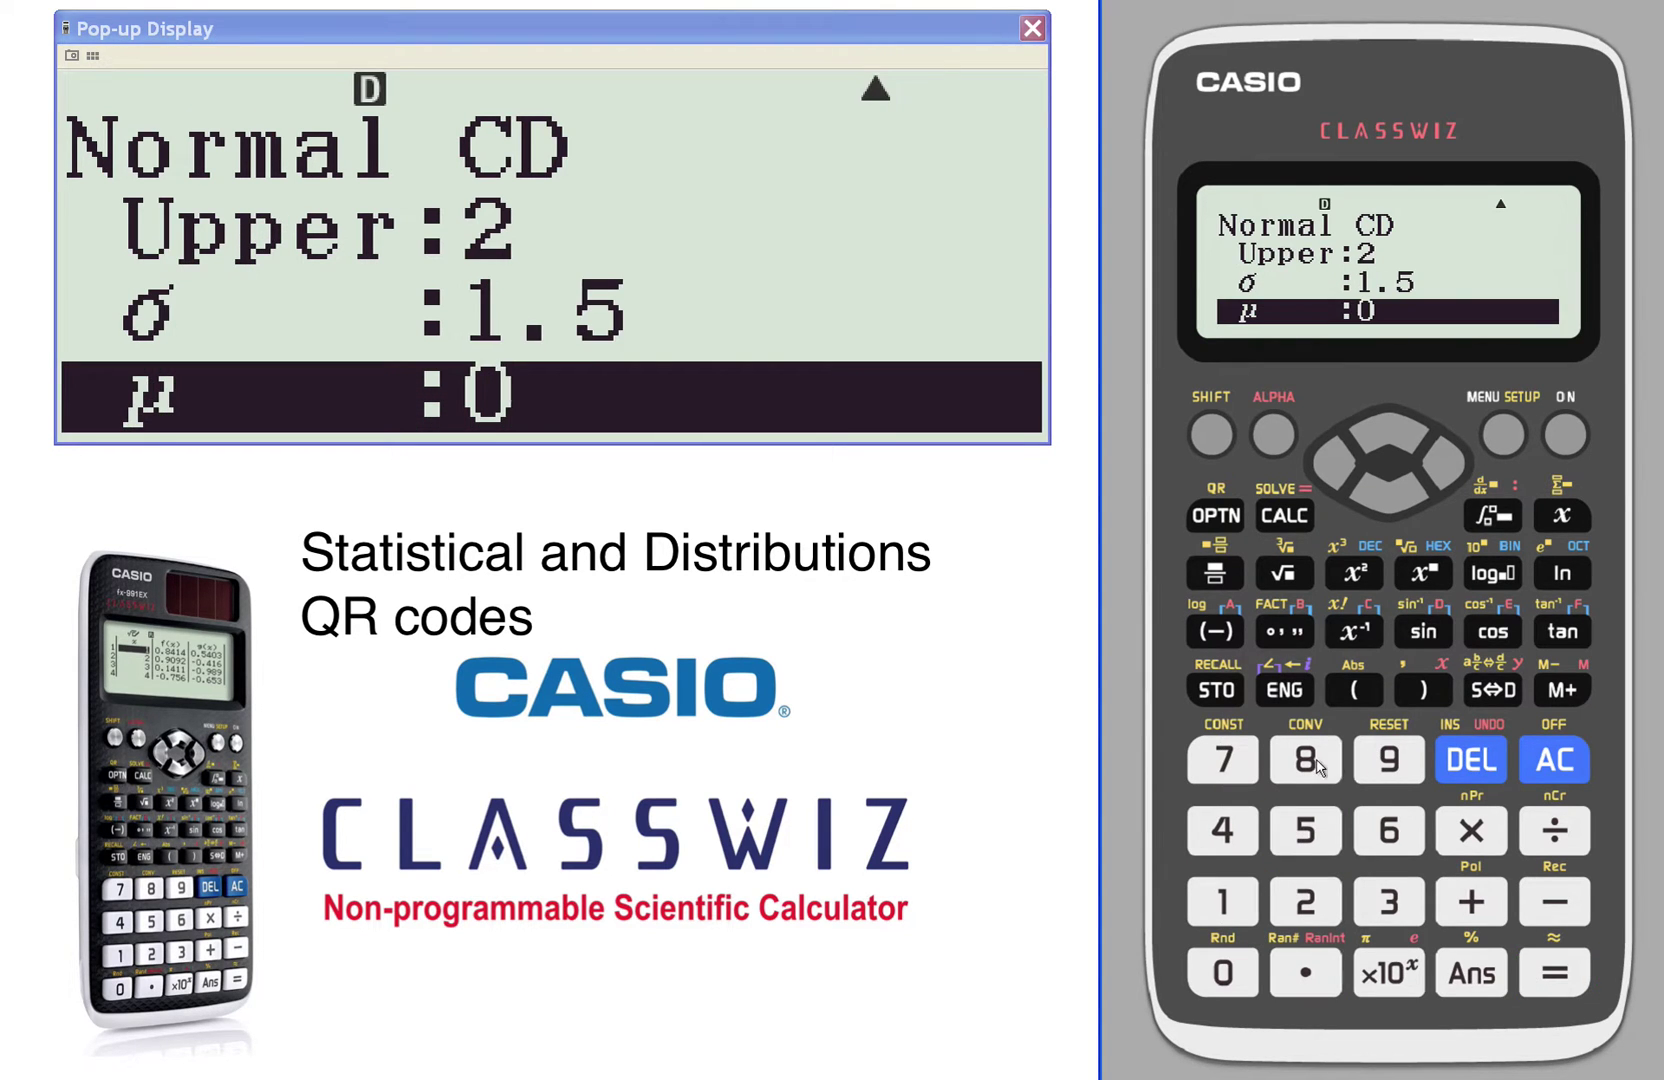
{"action": "left_click", "coordinate": [1245, 905]}
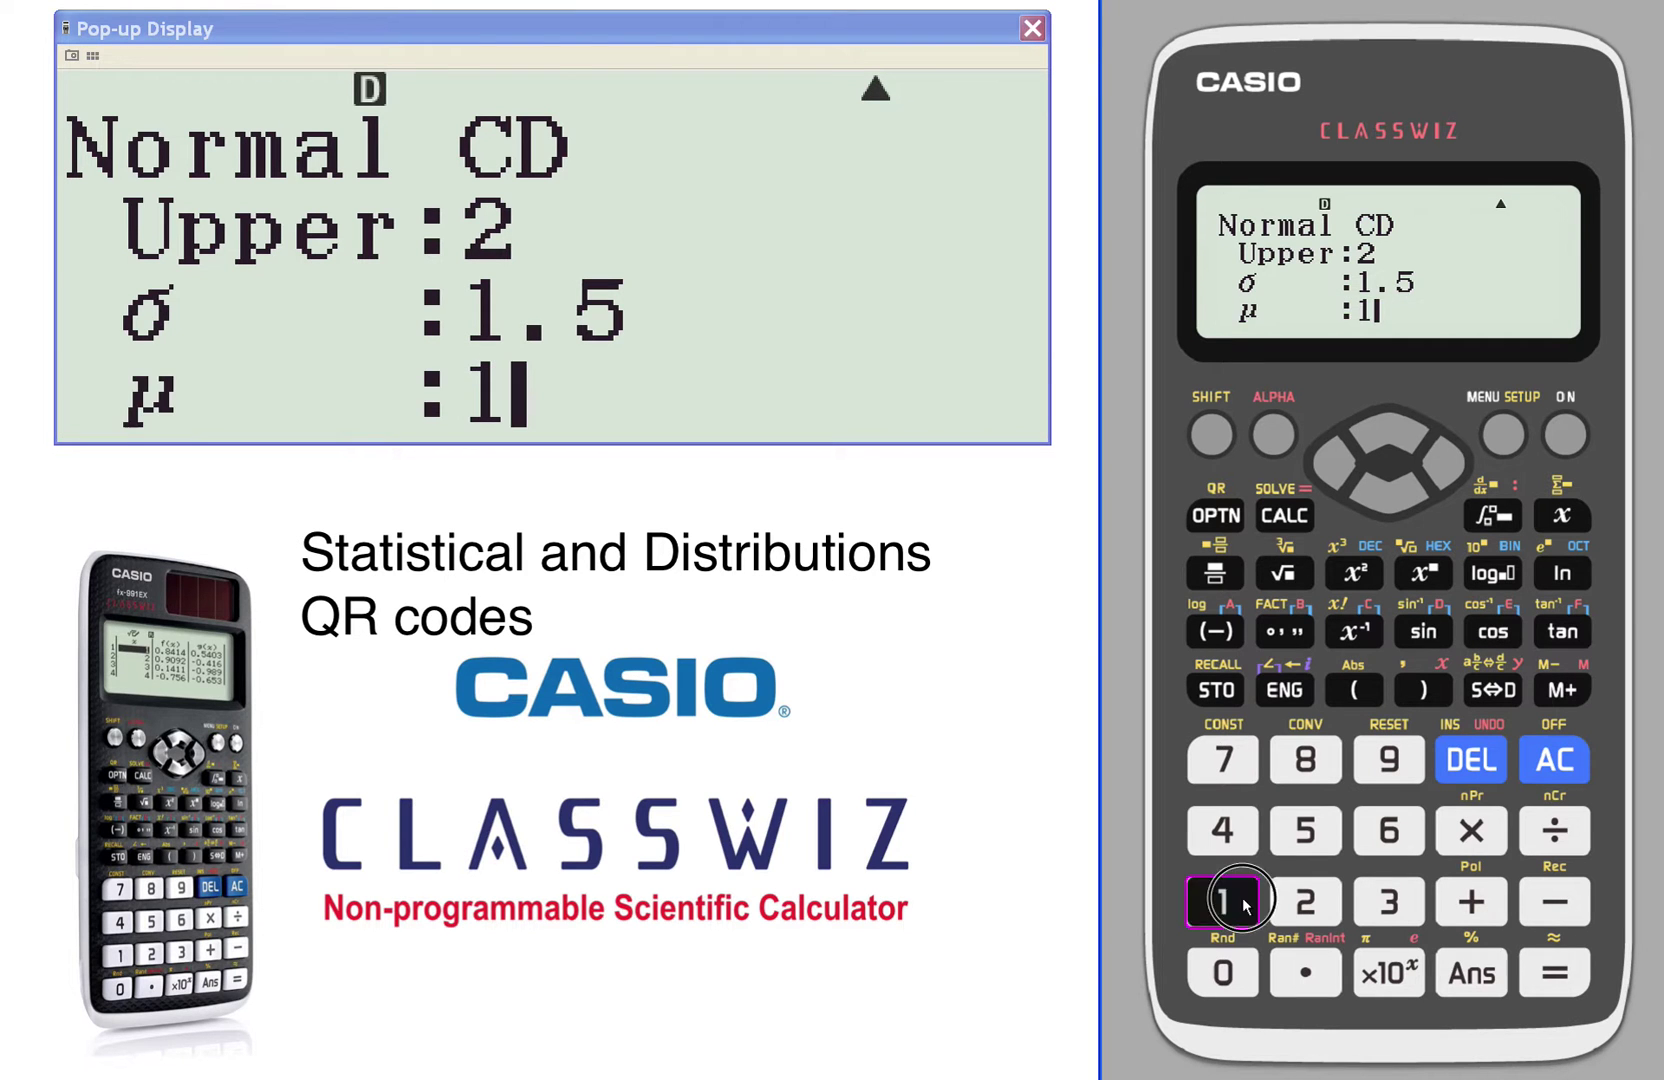
{"action": "left_click", "coordinate": [1552, 960]}
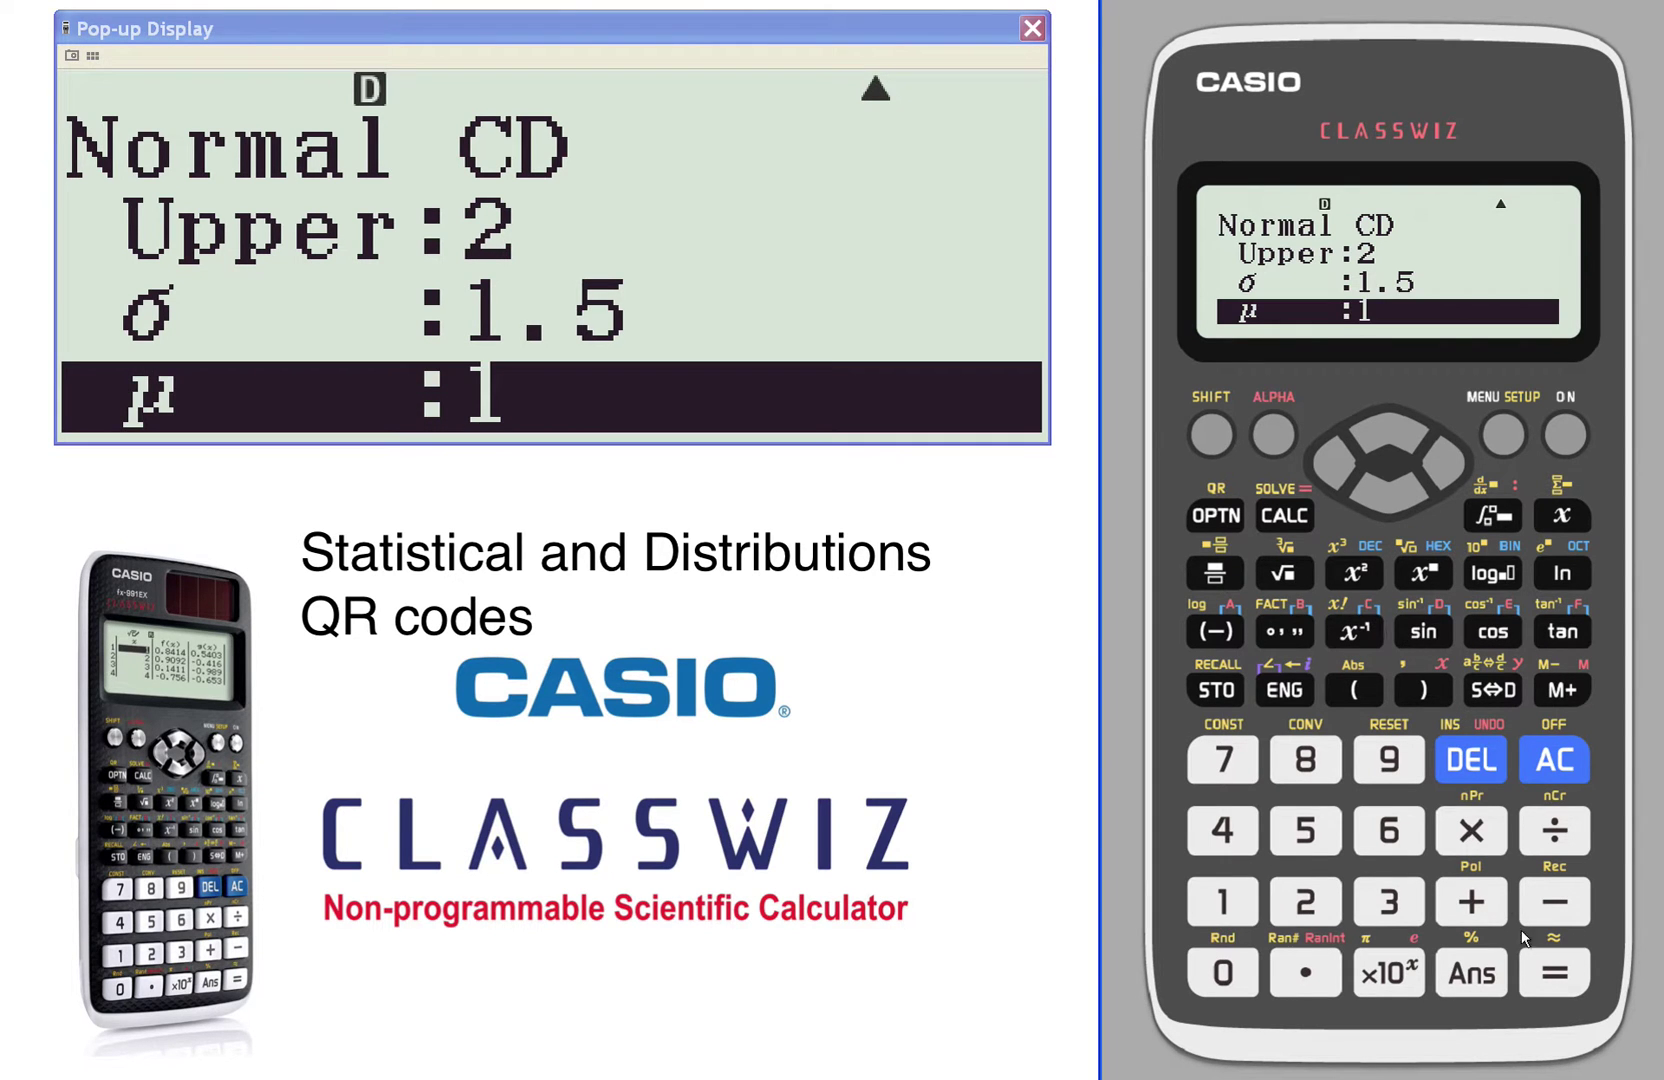
{"action": "left_click", "coordinate": [1530, 952]}
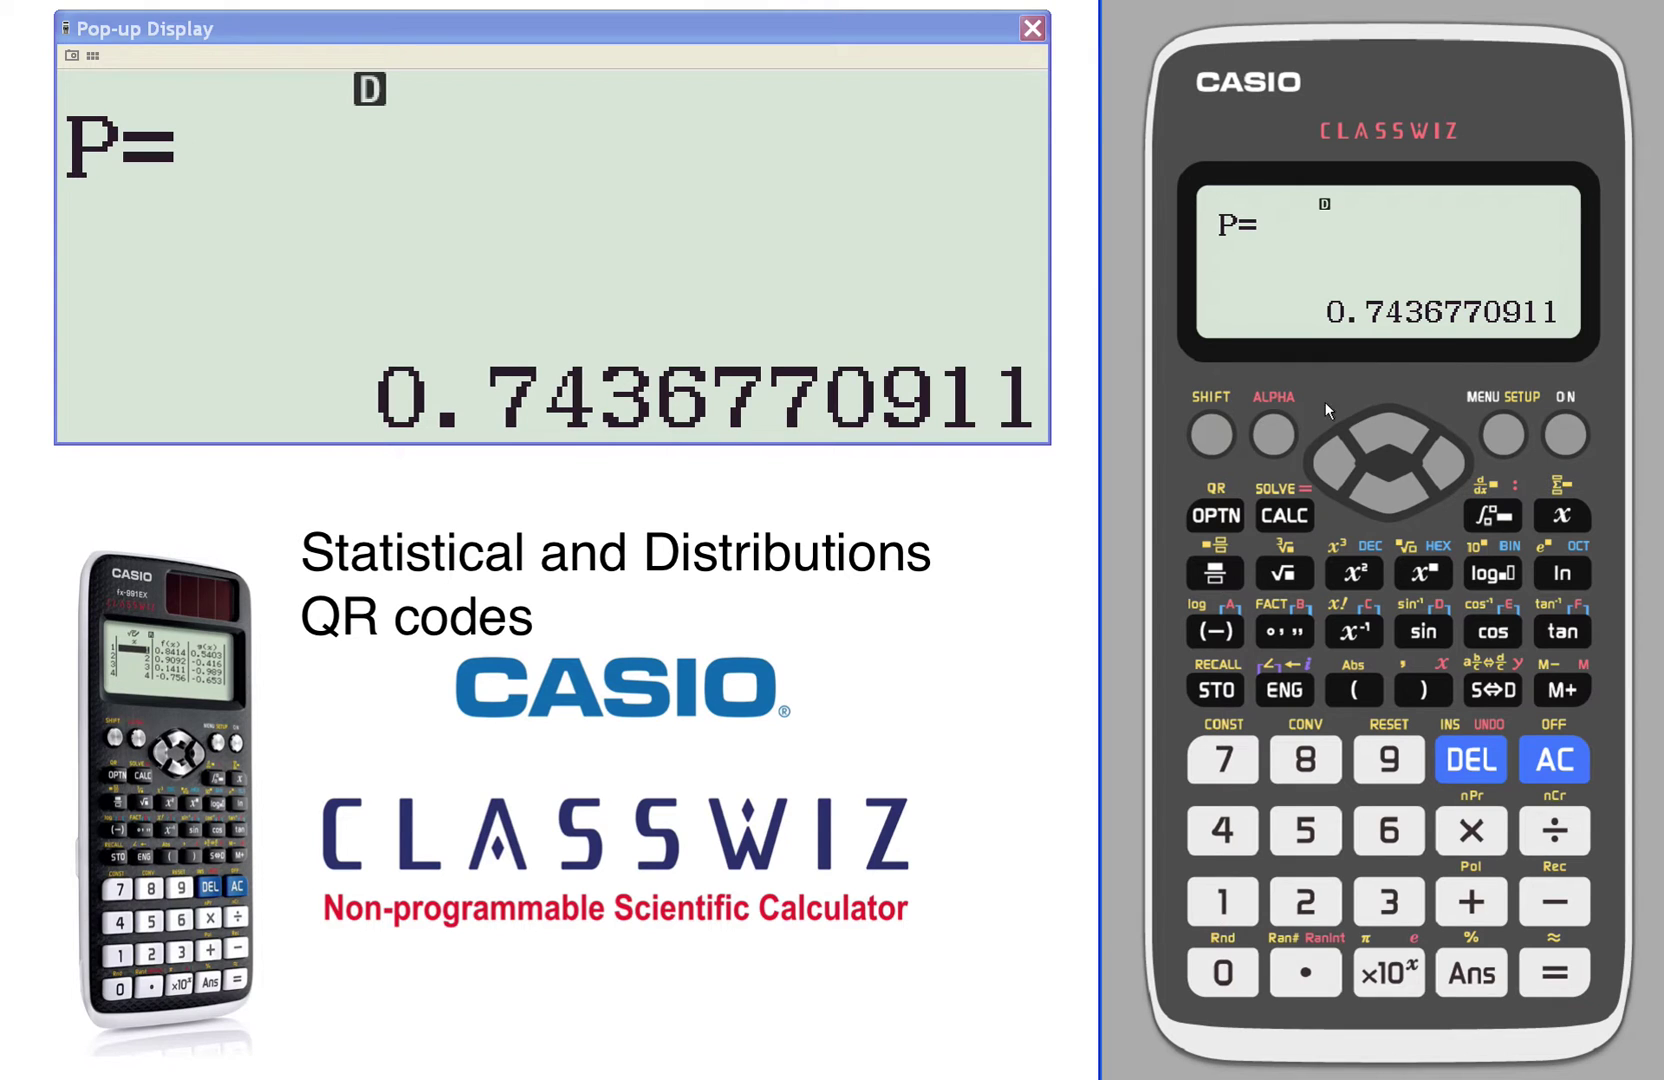
Open the Normal CD result's QR code online, enlarge and close the shaded curve, then return.
{"action": "left_click", "coordinate": [1211, 436]}
{"action": "left_click", "coordinate": [1215, 516]}
{"action": "left_click", "coordinate": [968, 568]}
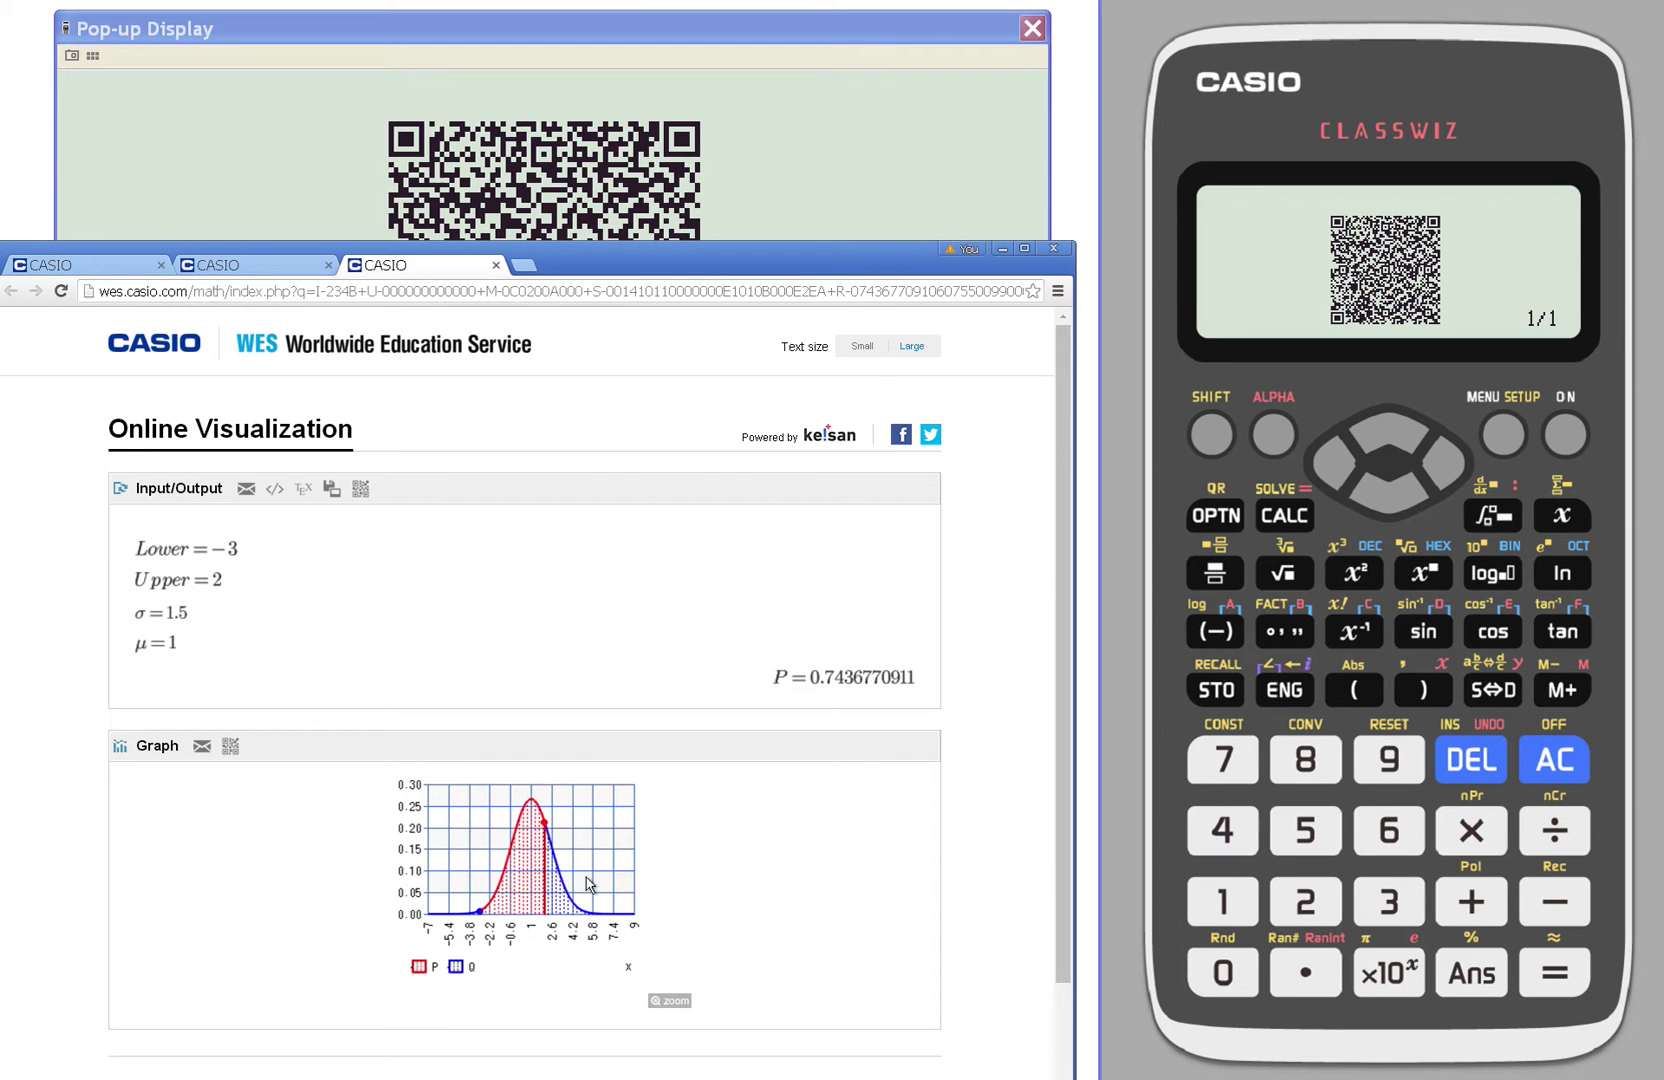
{"action": "left_click", "coordinate": [674, 1003]}
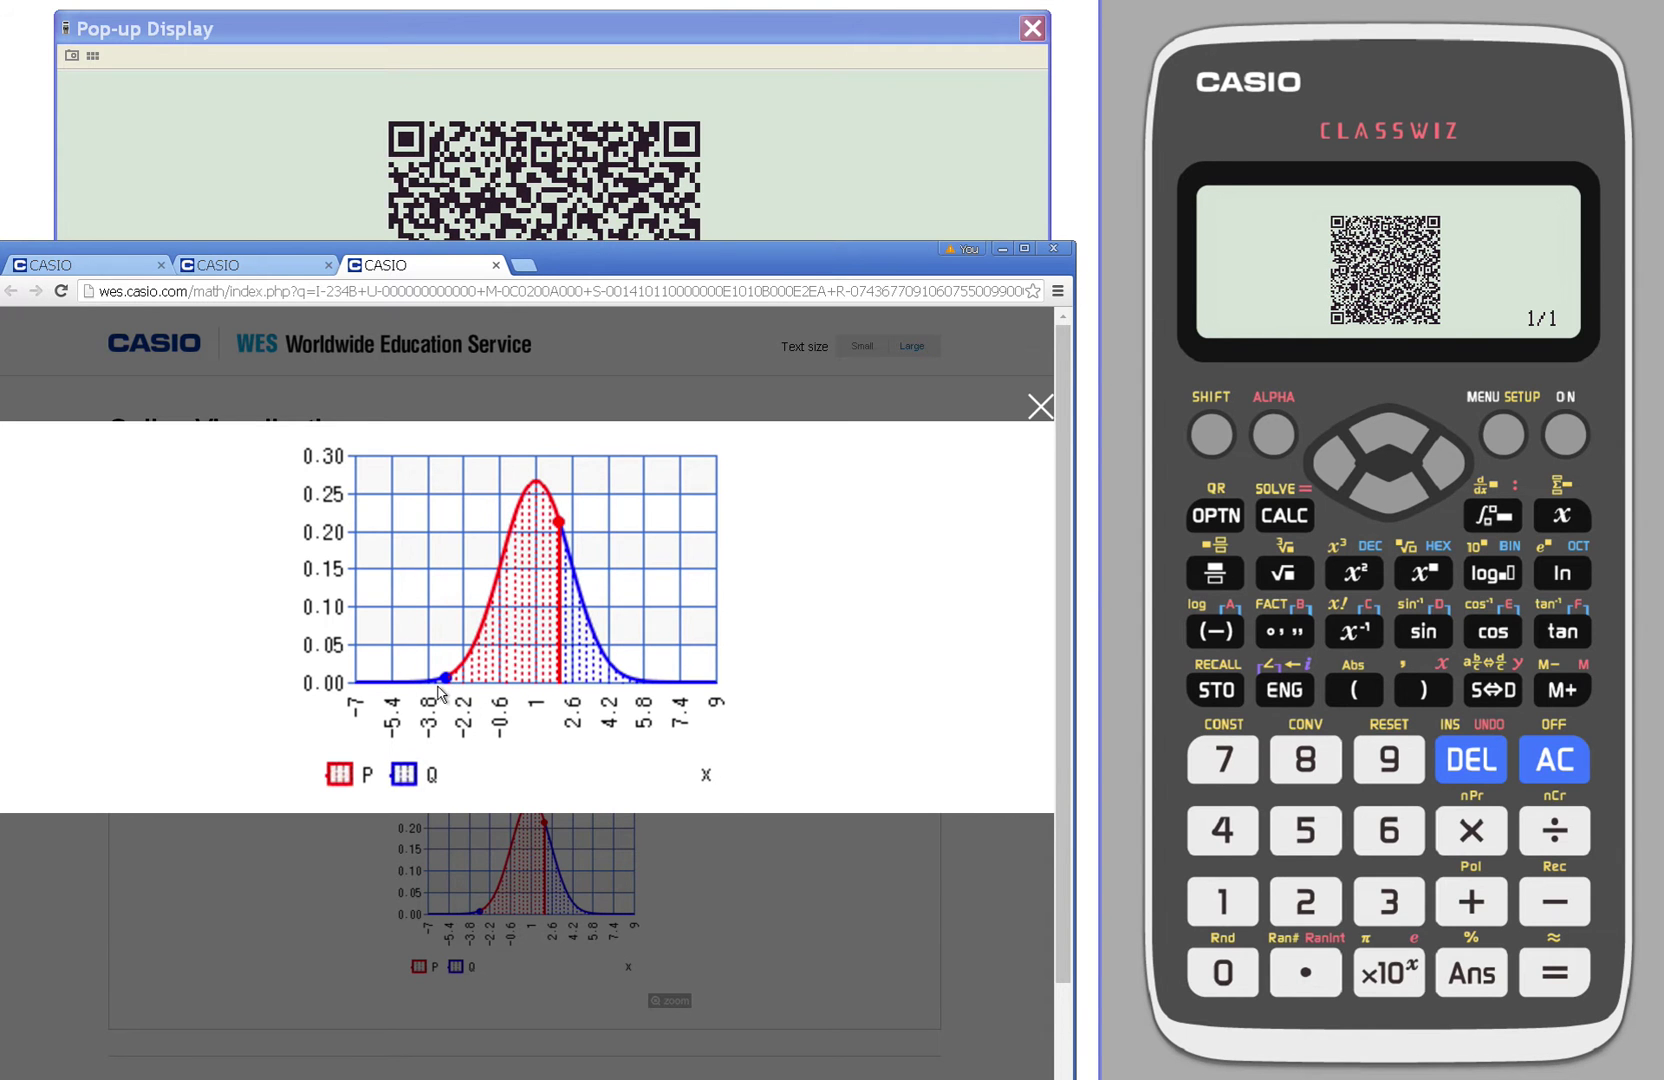
{"action": "left_click", "coordinate": [1040, 407]}
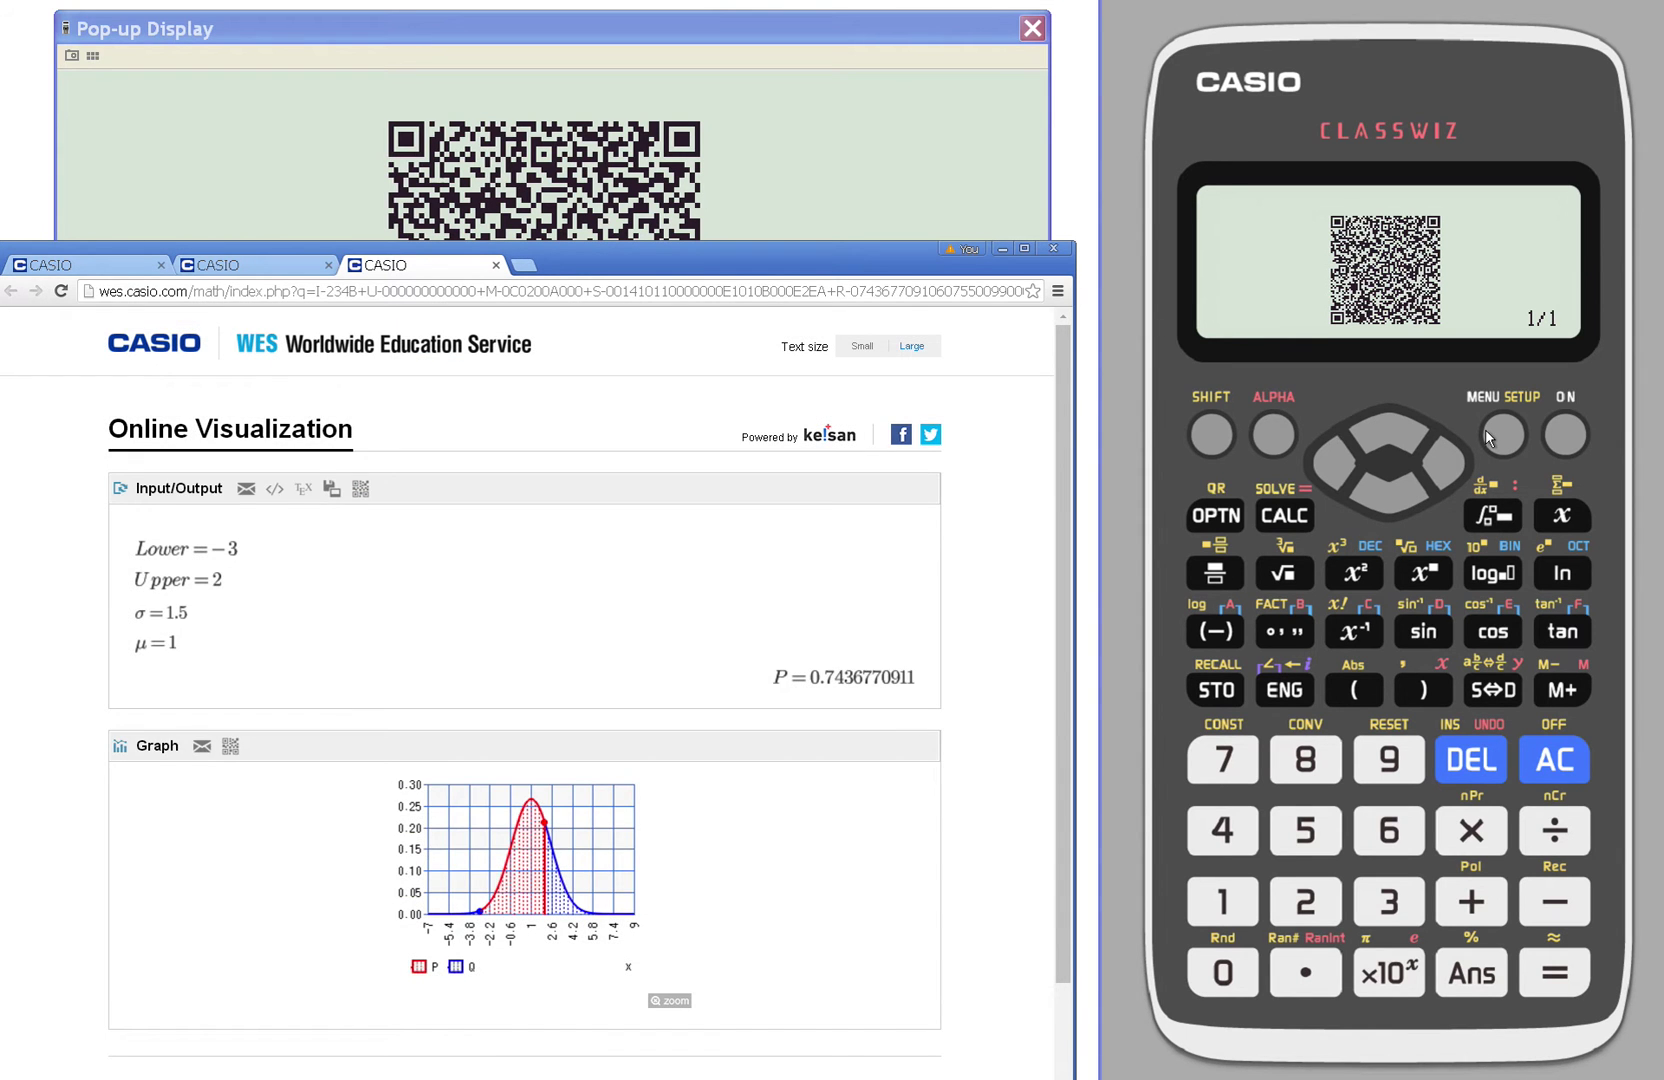
{"action": "left_click", "coordinate": [1540, 778]}
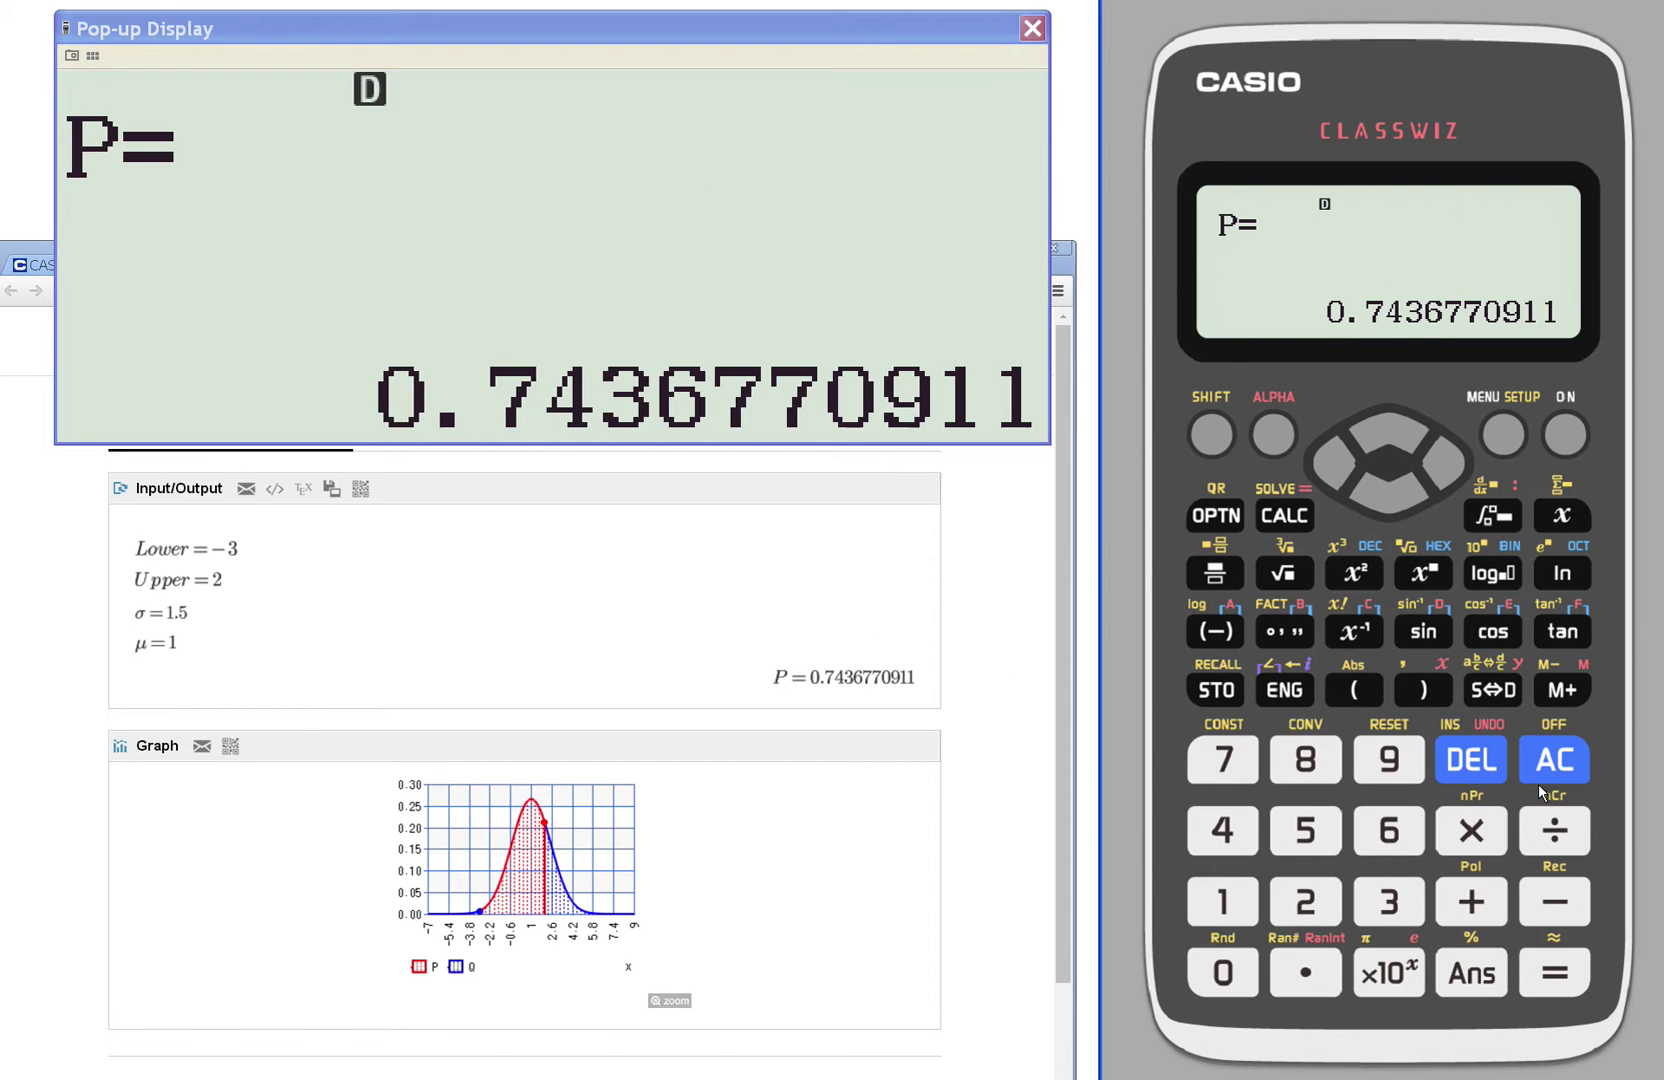
Close the browser and choose Binomial PD with List input in Distribution mode.
{"action": "left_click", "coordinate": [1060, 252]}
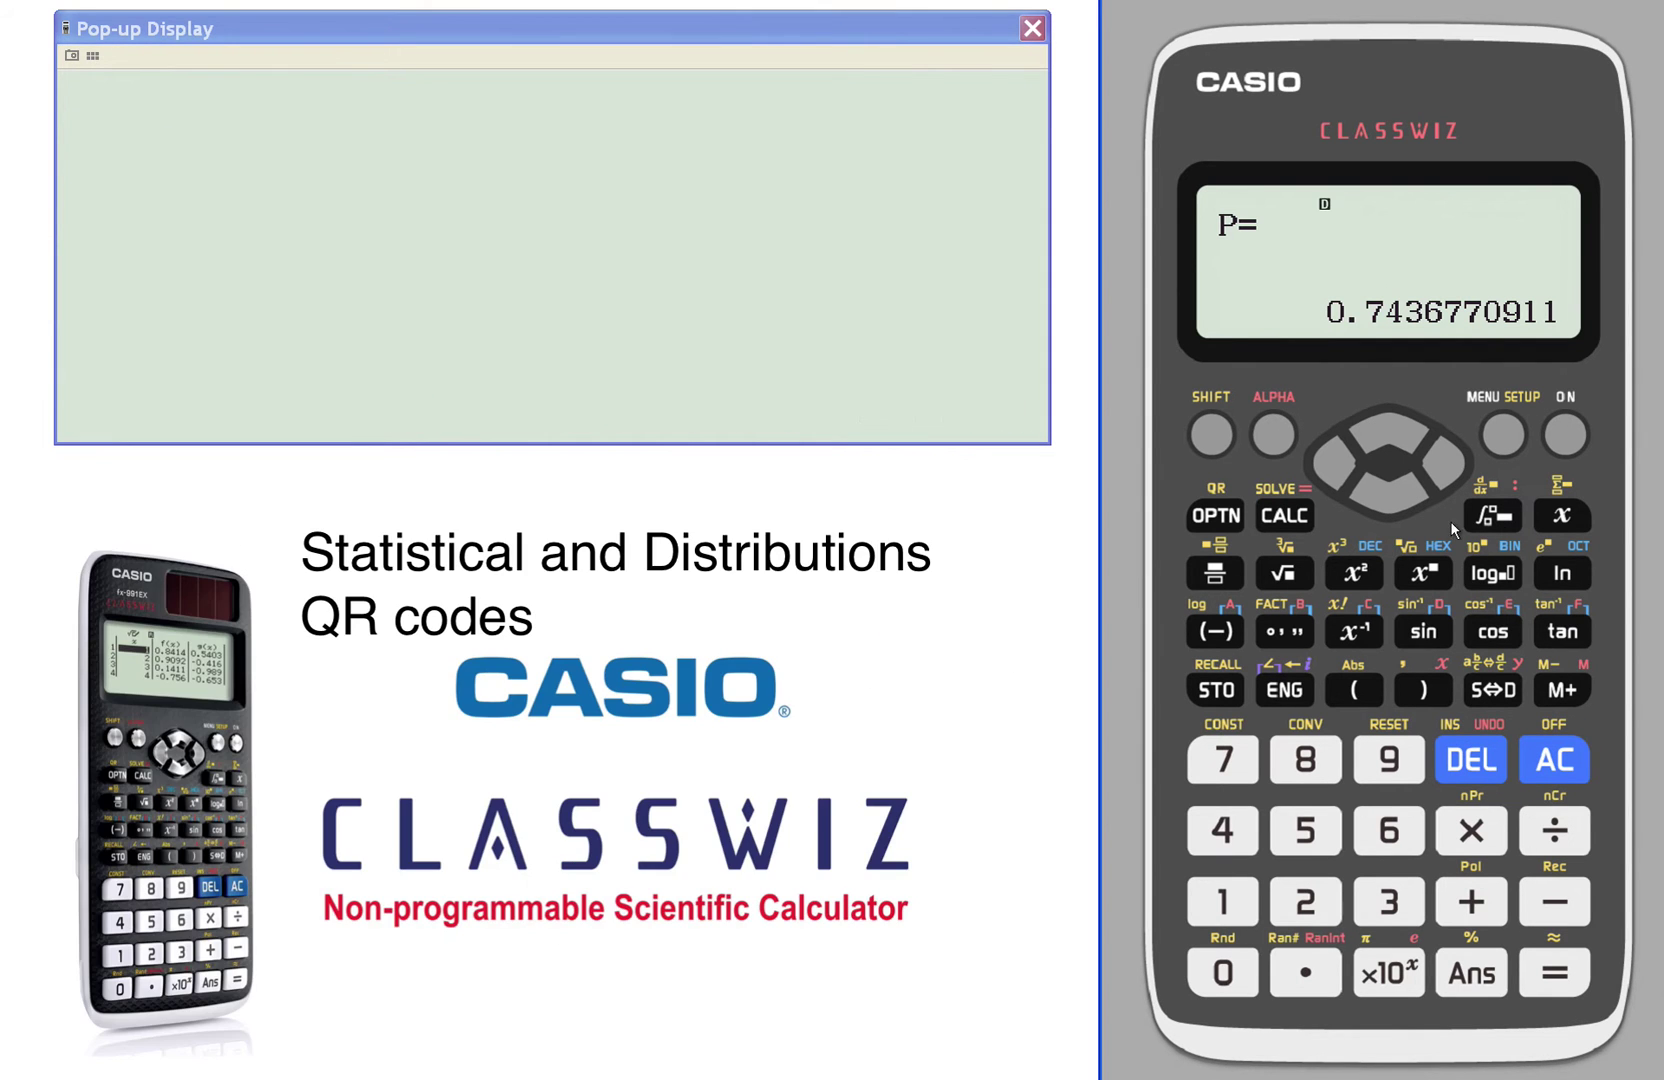
{"action": "left_click", "coordinate": [1505, 430]}
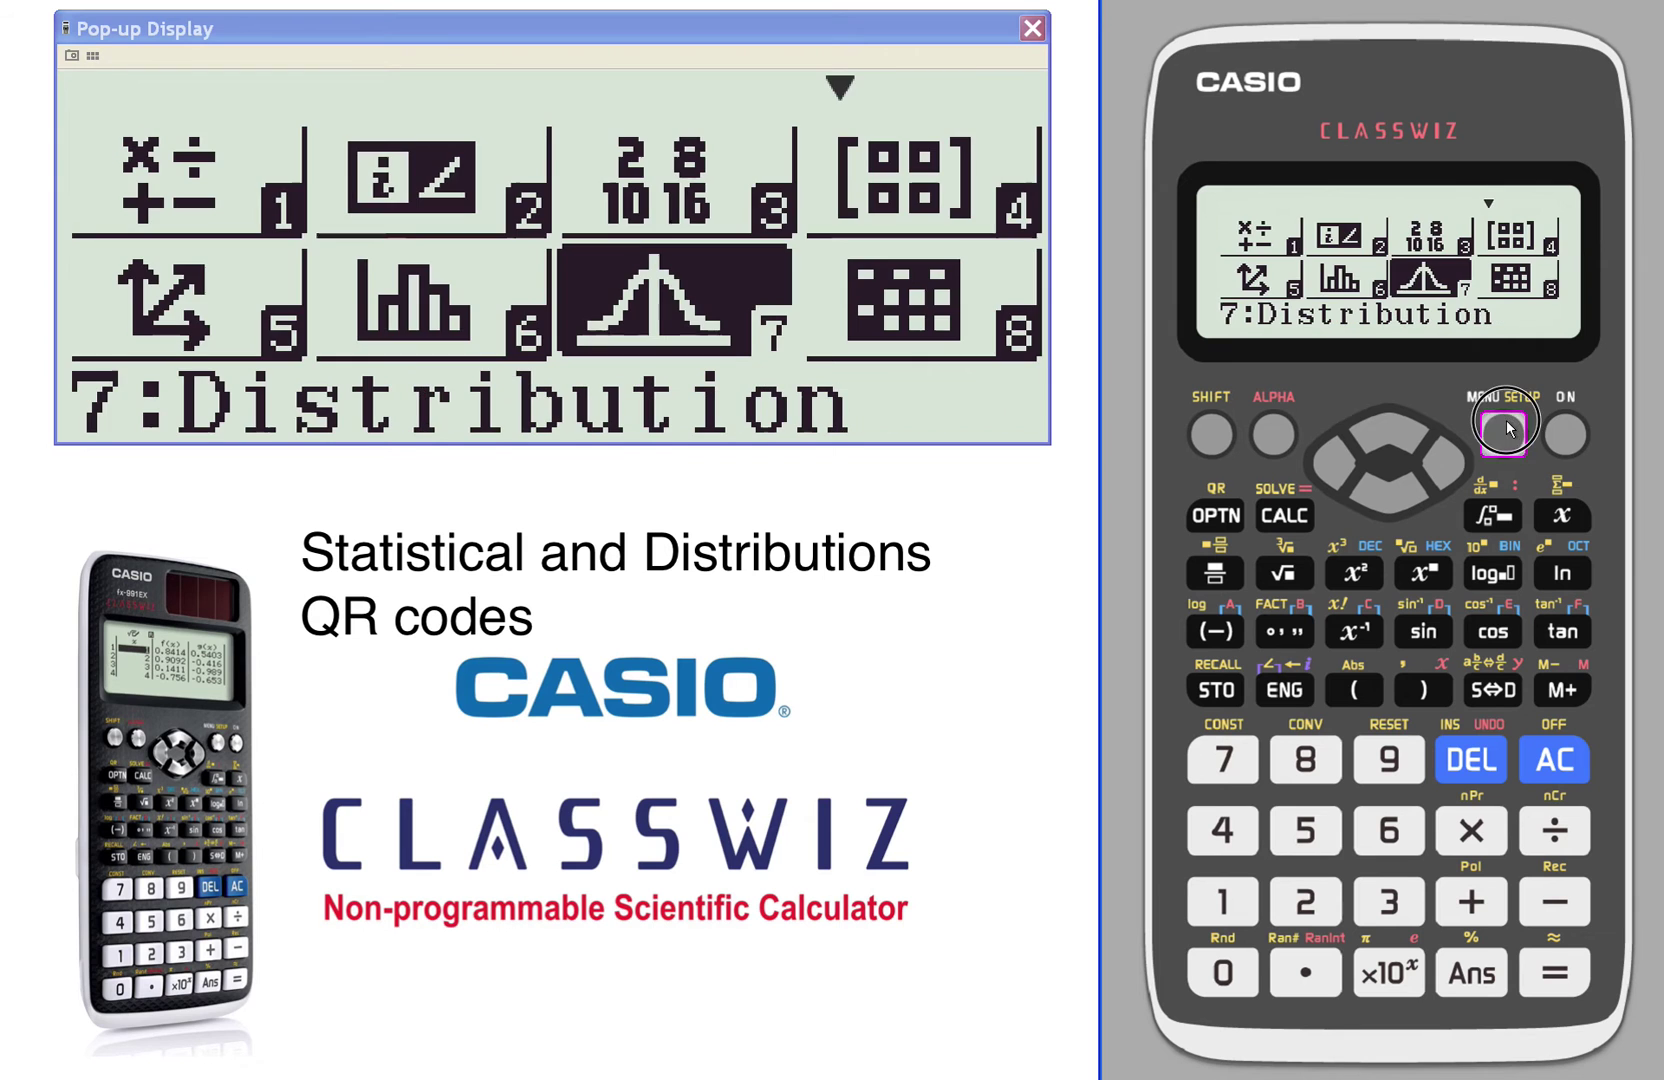
{"action": "left_click", "coordinate": [1573, 998]}
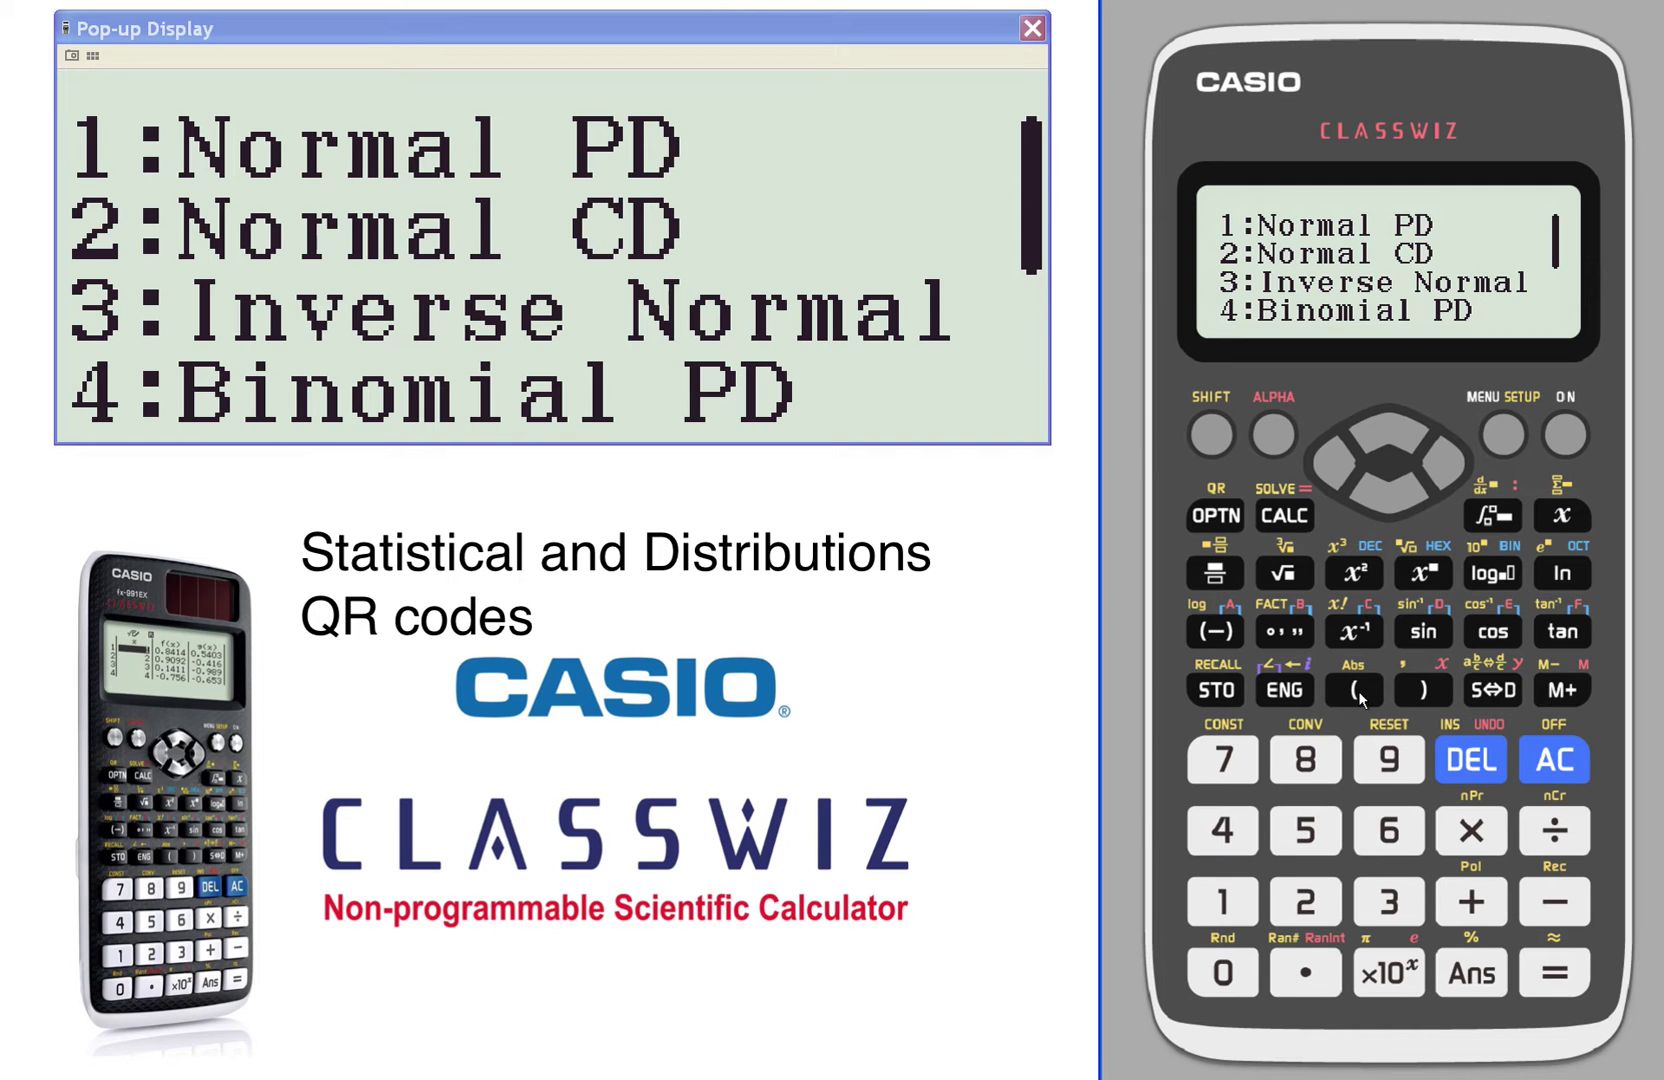
{"action": "left_click", "coordinate": [1246, 828]}
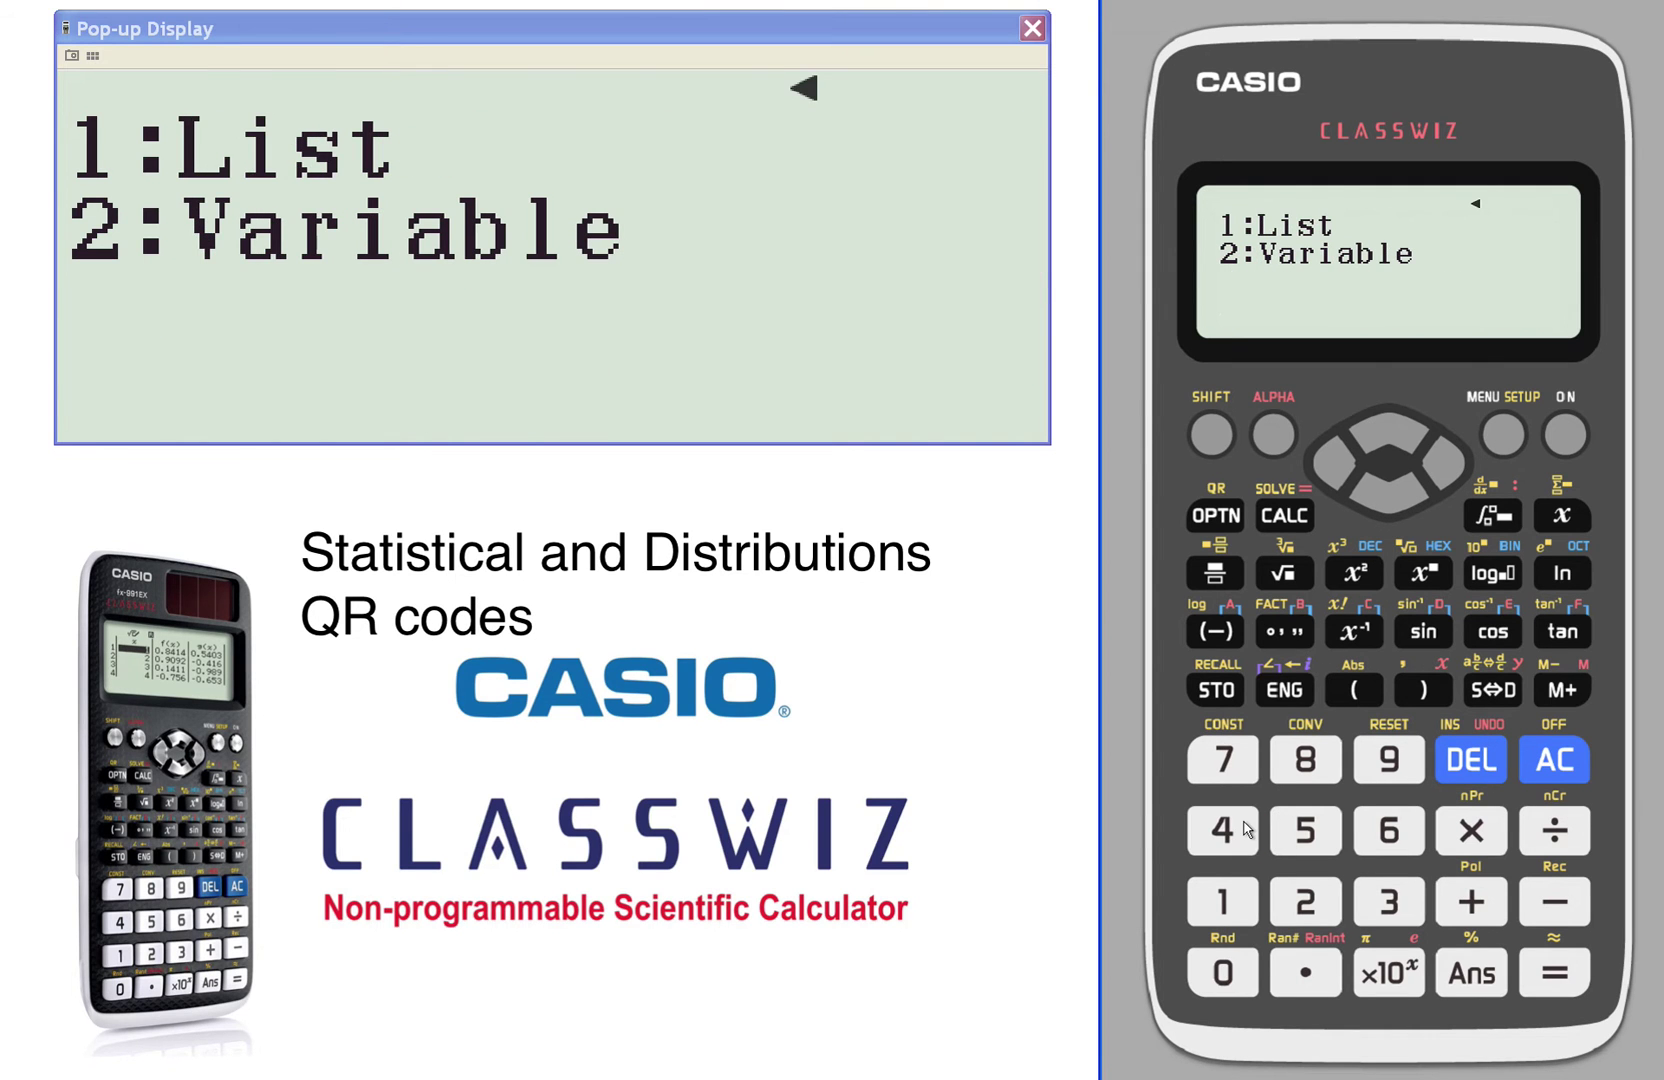
{"action": "left_click", "coordinate": [1228, 902]}
Enter the x list values 1, 2, 3 and 5.
{"action": "left_click", "coordinate": [1226, 902]}
{"action": "left_click", "coordinate": [1556, 975]}
{"action": "left_click", "coordinate": [1300, 903]}
{"action": "left_click", "coordinate": [1555, 975]}
{"action": "left_click", "coordinate": [1386, 898]}
{"action": "left_click", "coordinate": [1563, 975]}
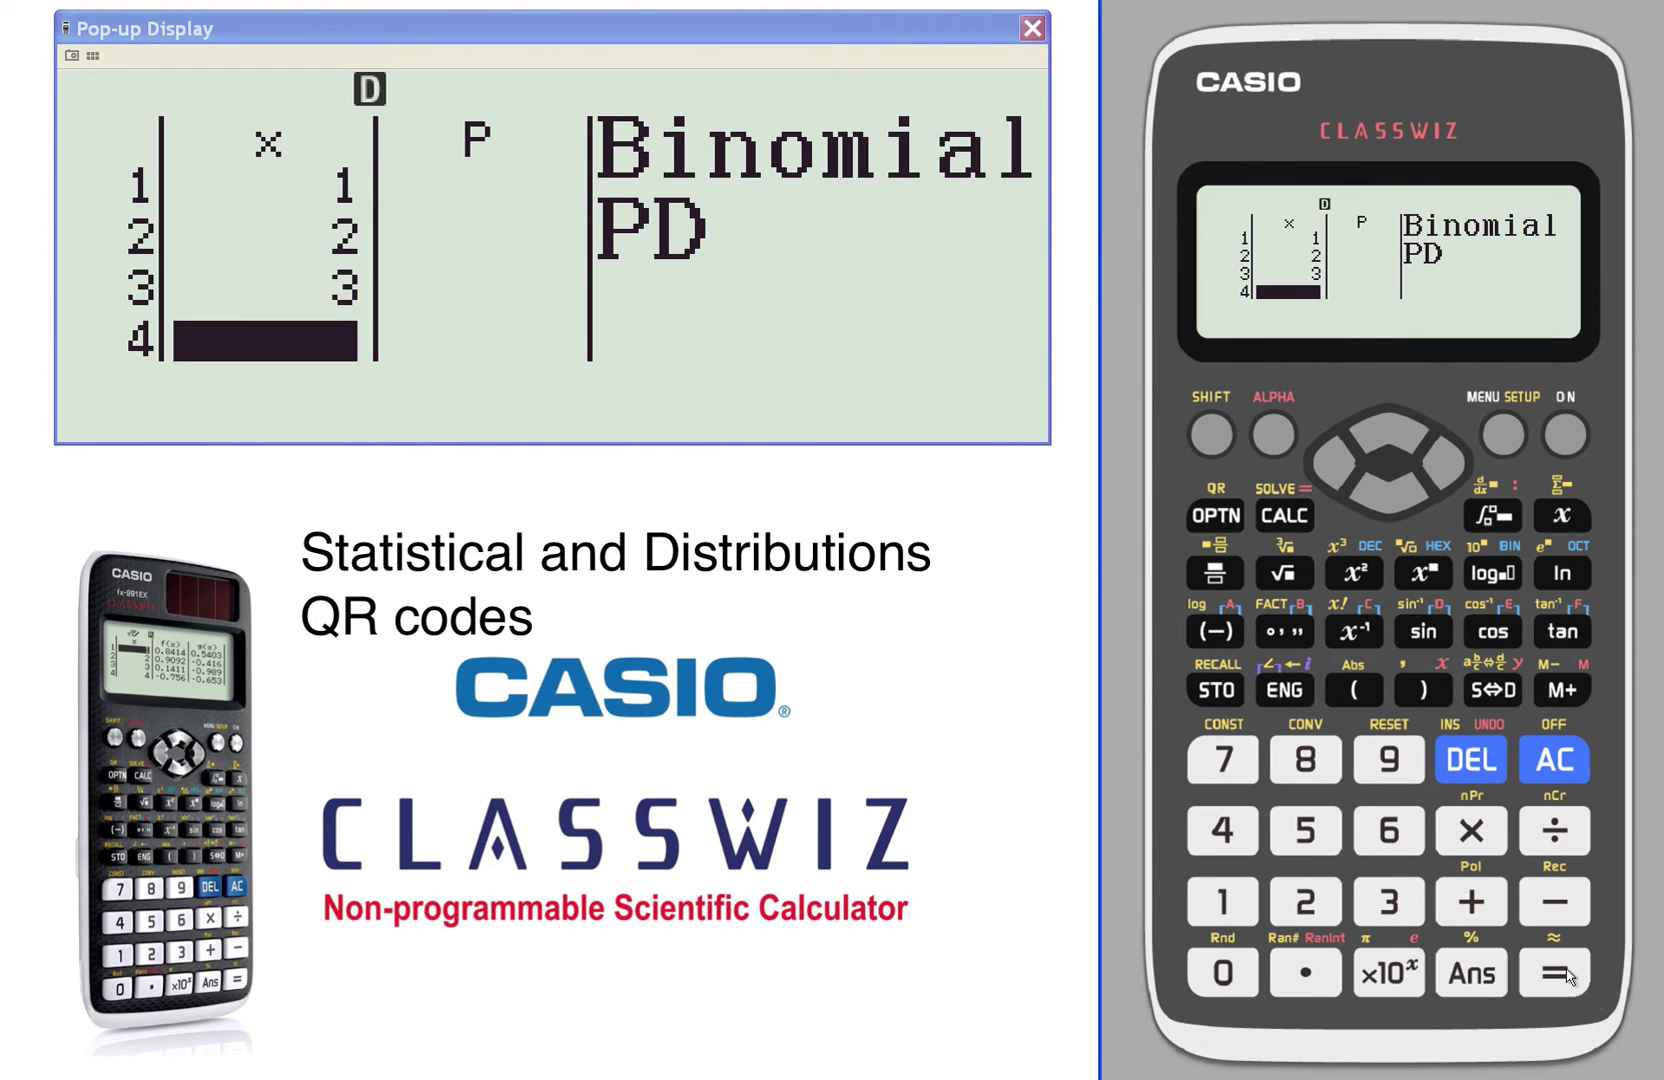
{"action": "left_click", "coordinate": [1318, 845]}
{"action": "left_click", "coordinate": [1540, 963]}
{"action": "left_click", "coordinate": [1540, 963]}
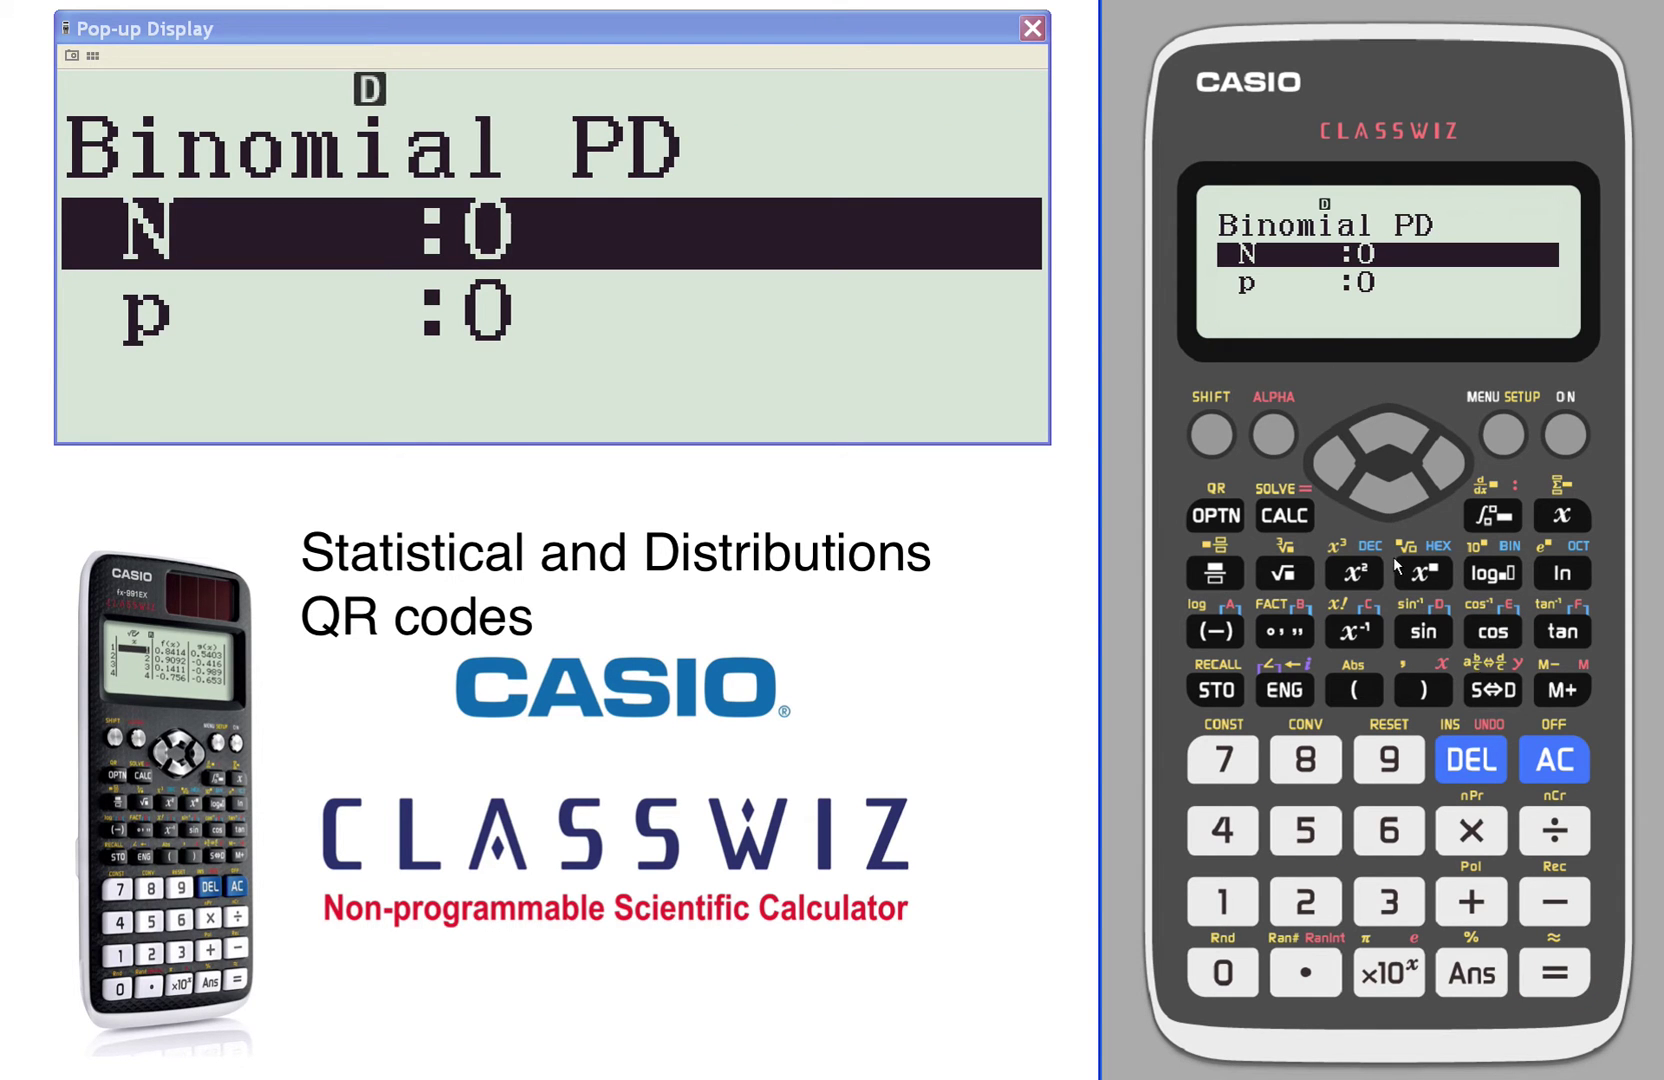
Set N to 10 and p to 0.25 and calculate the binomial probabilities.
{"action": "left_click", "coordinate": [1240, 903]}
{"action": "left_click", "coordinate": [1228, 958]}
{"action": "left_click", "coordinate": [1577, 955]}
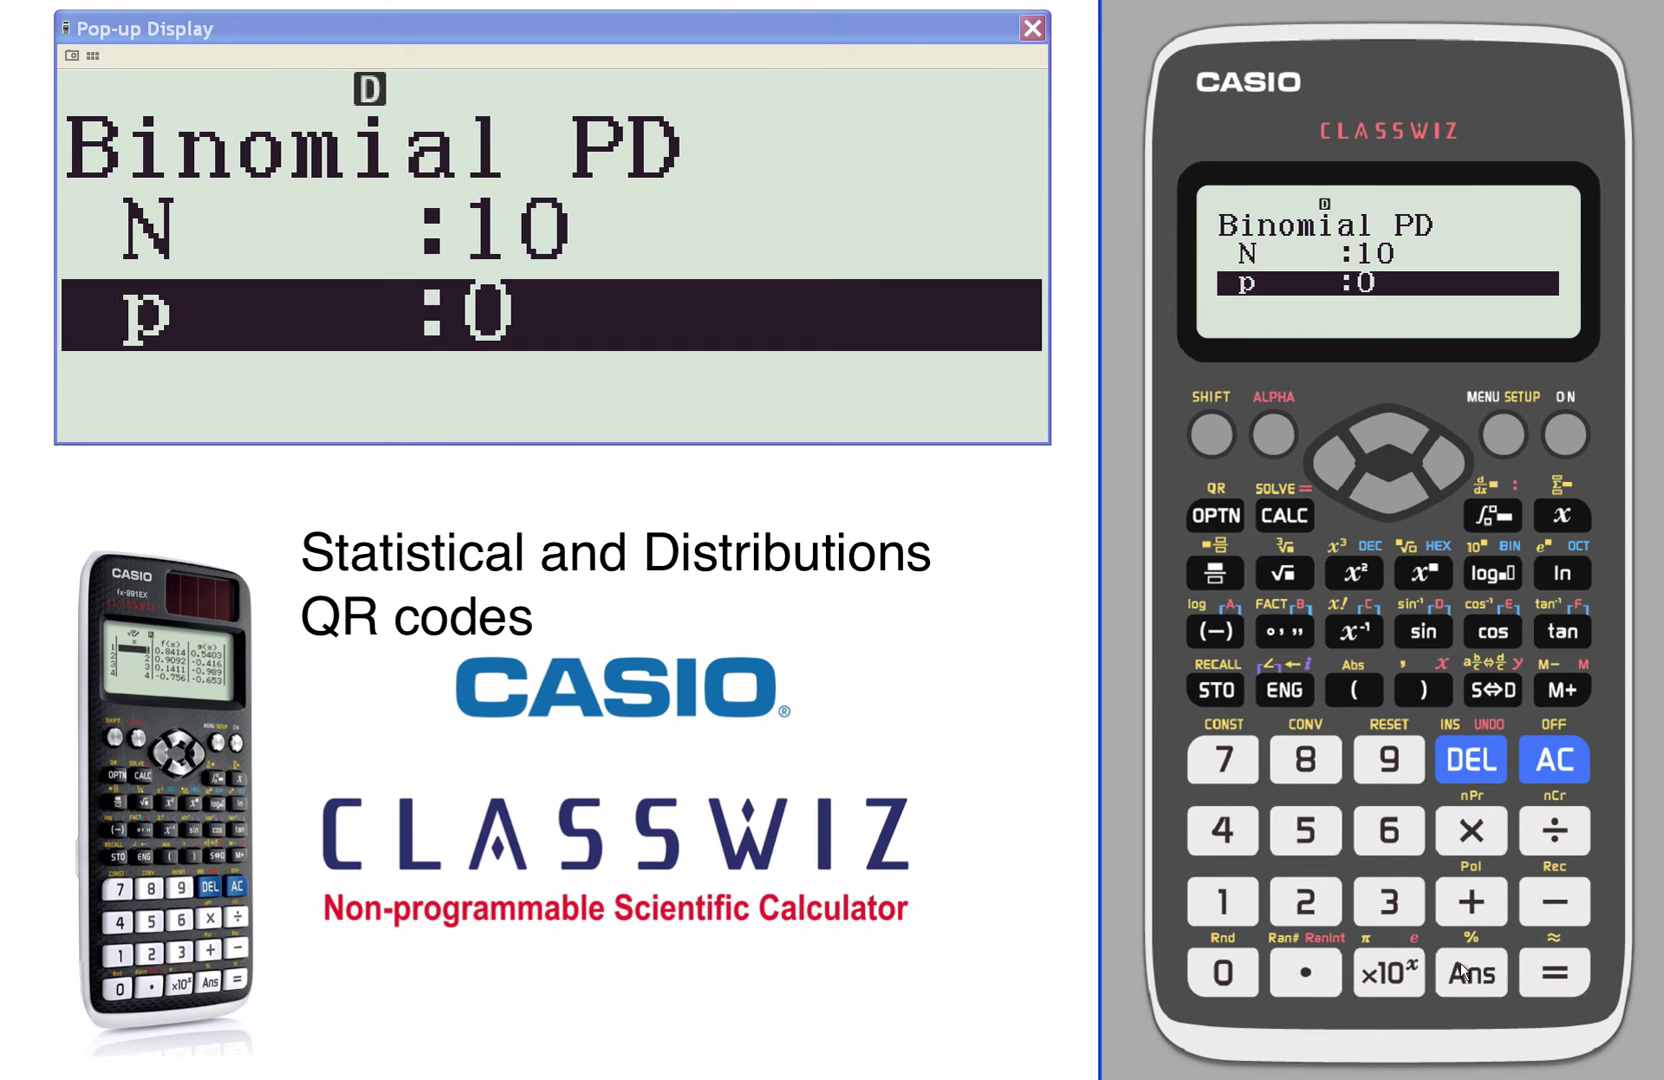
{"action": "left_click", "coordinate": [1328, 962]}
{"action": "left_click", "coordinate": [1322, 884]}
{"action": "left_click", "coordinate": [1316, 838]}
{"action": "left_click", "coordinate": [1545, 982]}
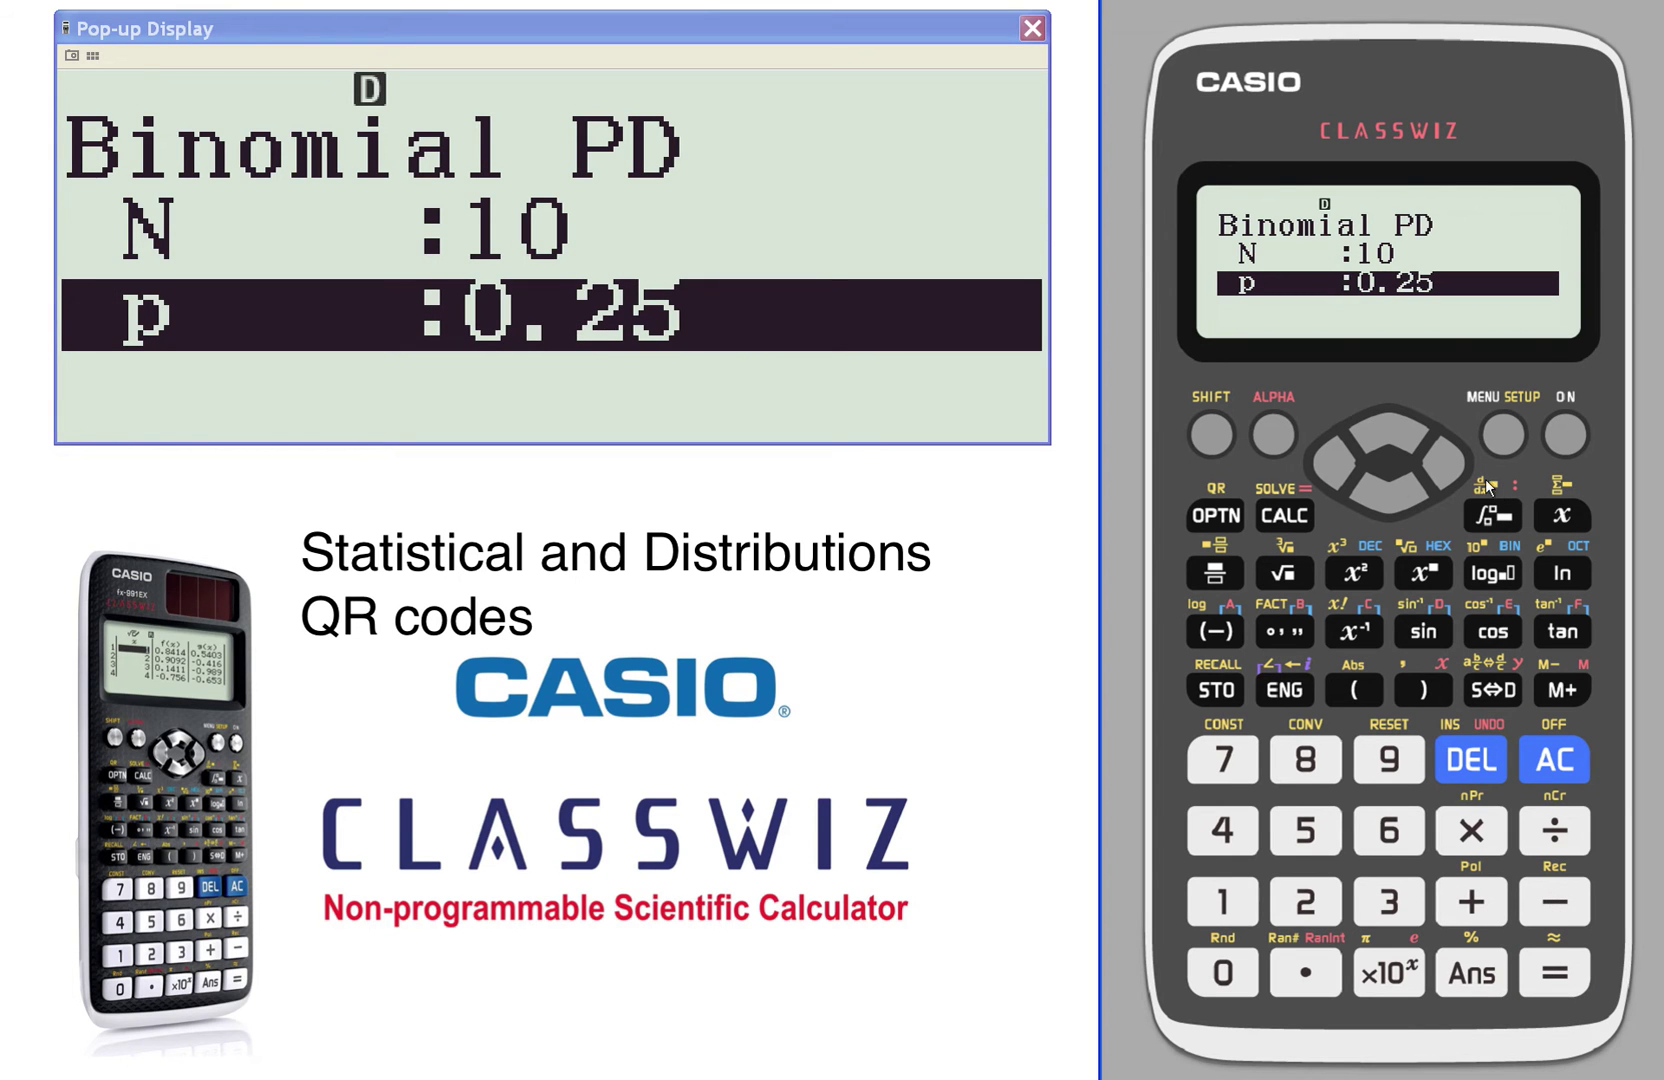
{"action": "left_click", "coordinate": [1552, 965]}
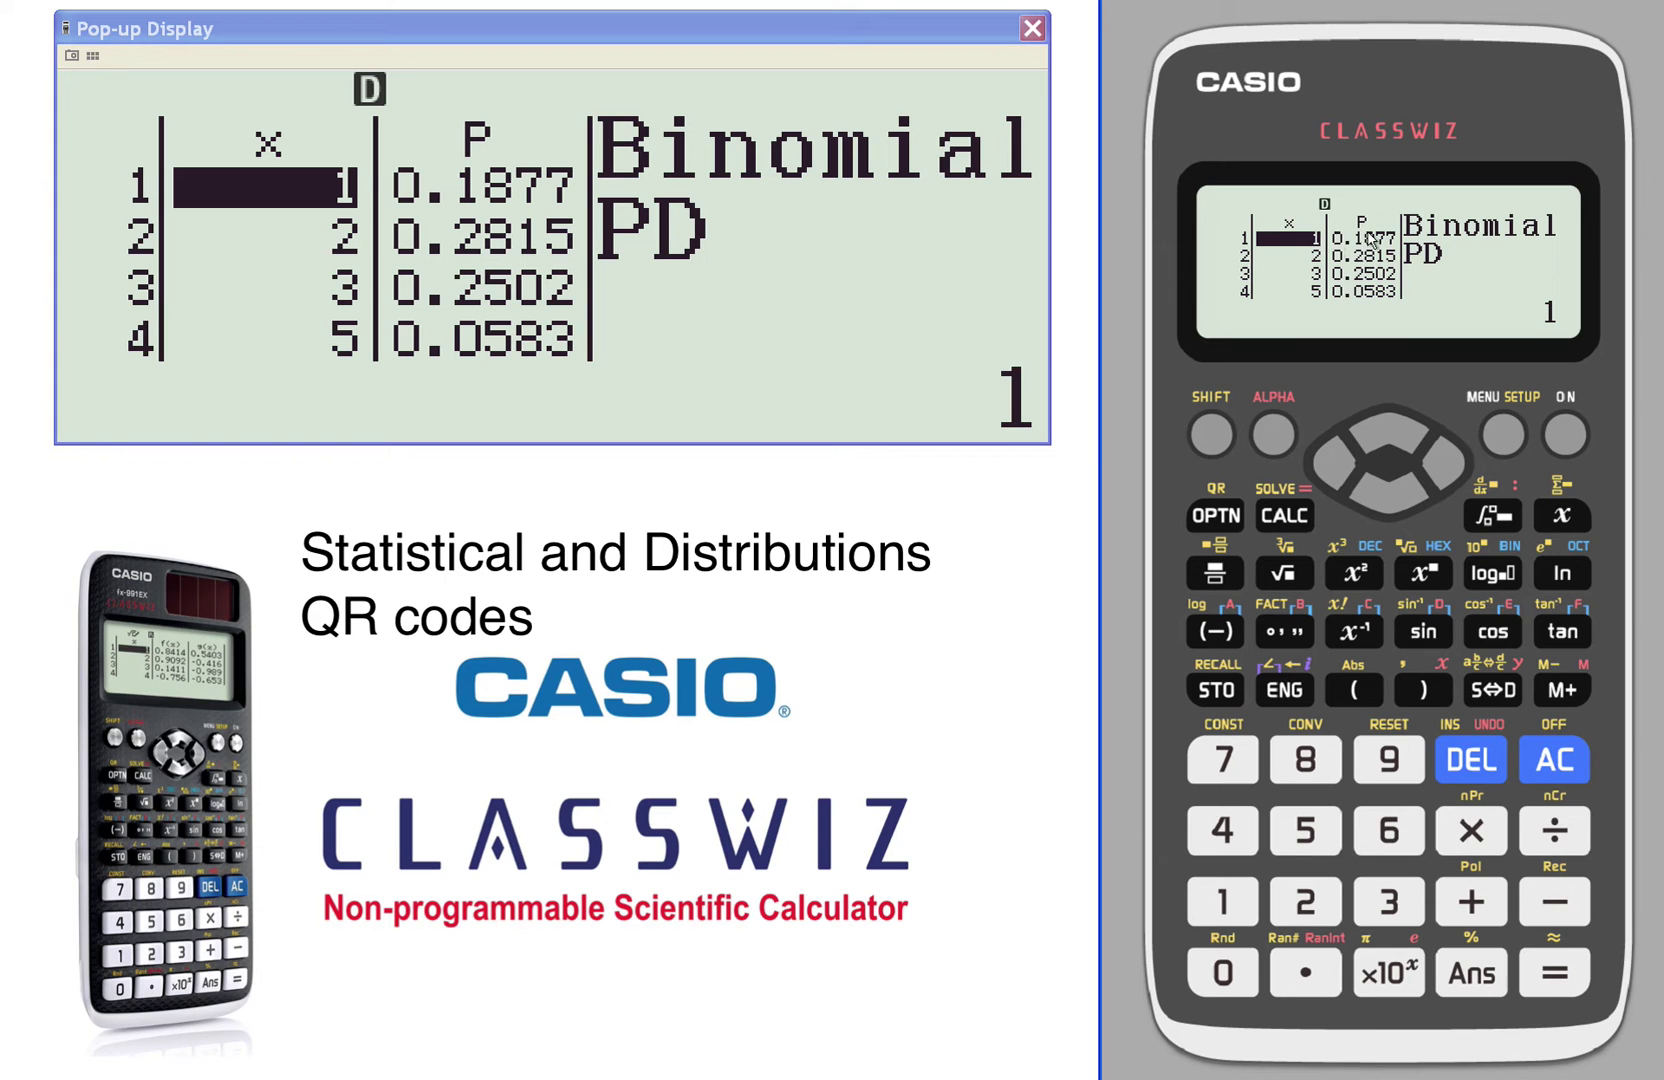
{"action": "left_click", "coordinate": [1217, 512]}
View the Binomial PD list as an online x-P table, then return the calculator to the list.
{"action": "left_click", "coordinate": [975, 565]}
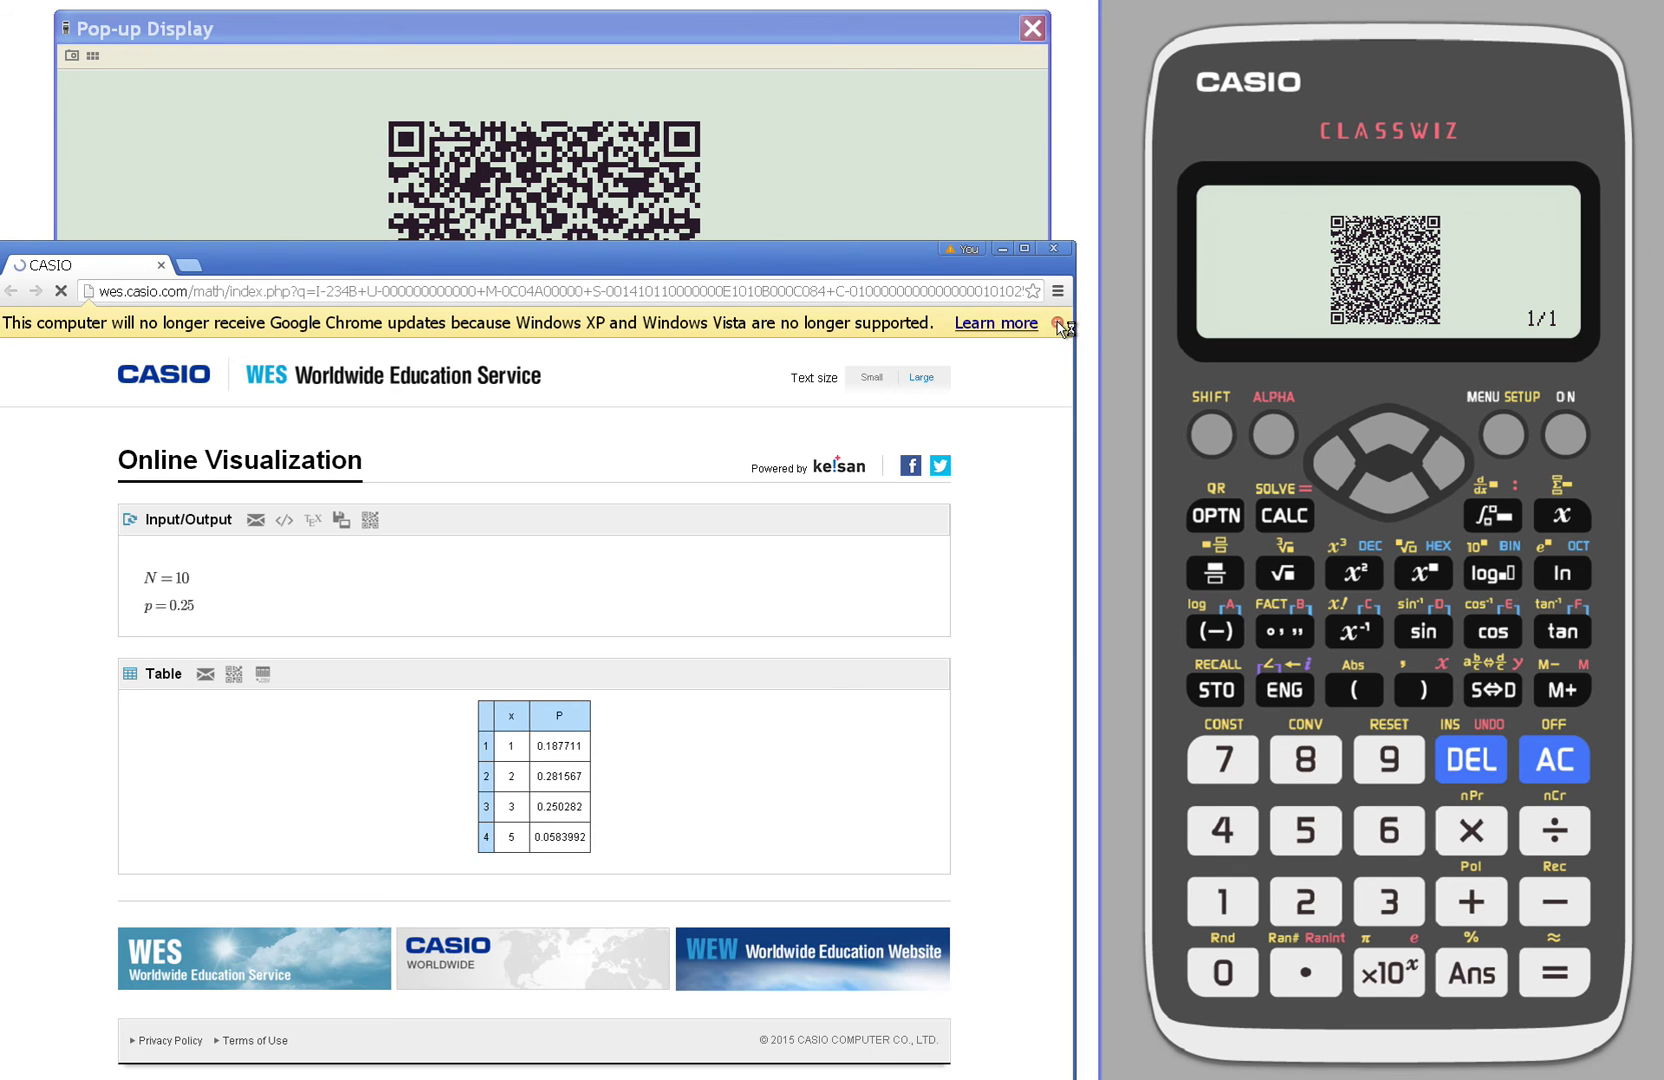
{"action": "left_click", "coordinate": [1059, 324]}
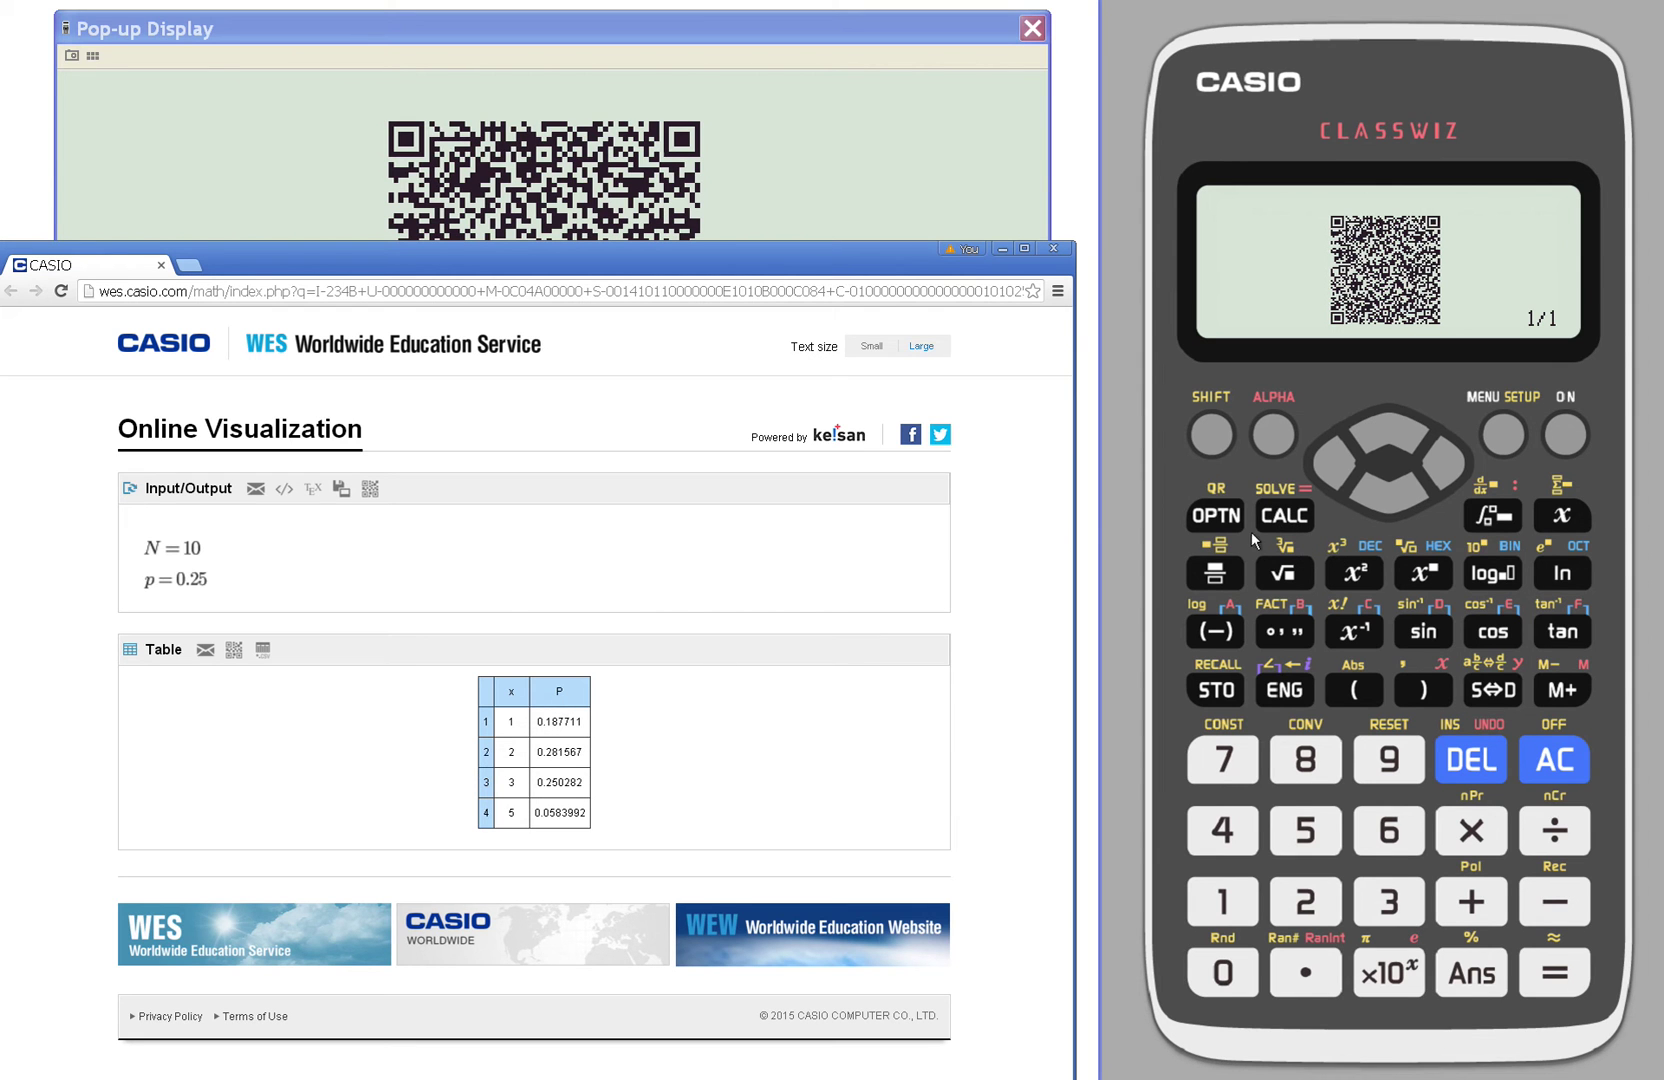
{"action": "left_click", "coordinate": [1588, 768]}
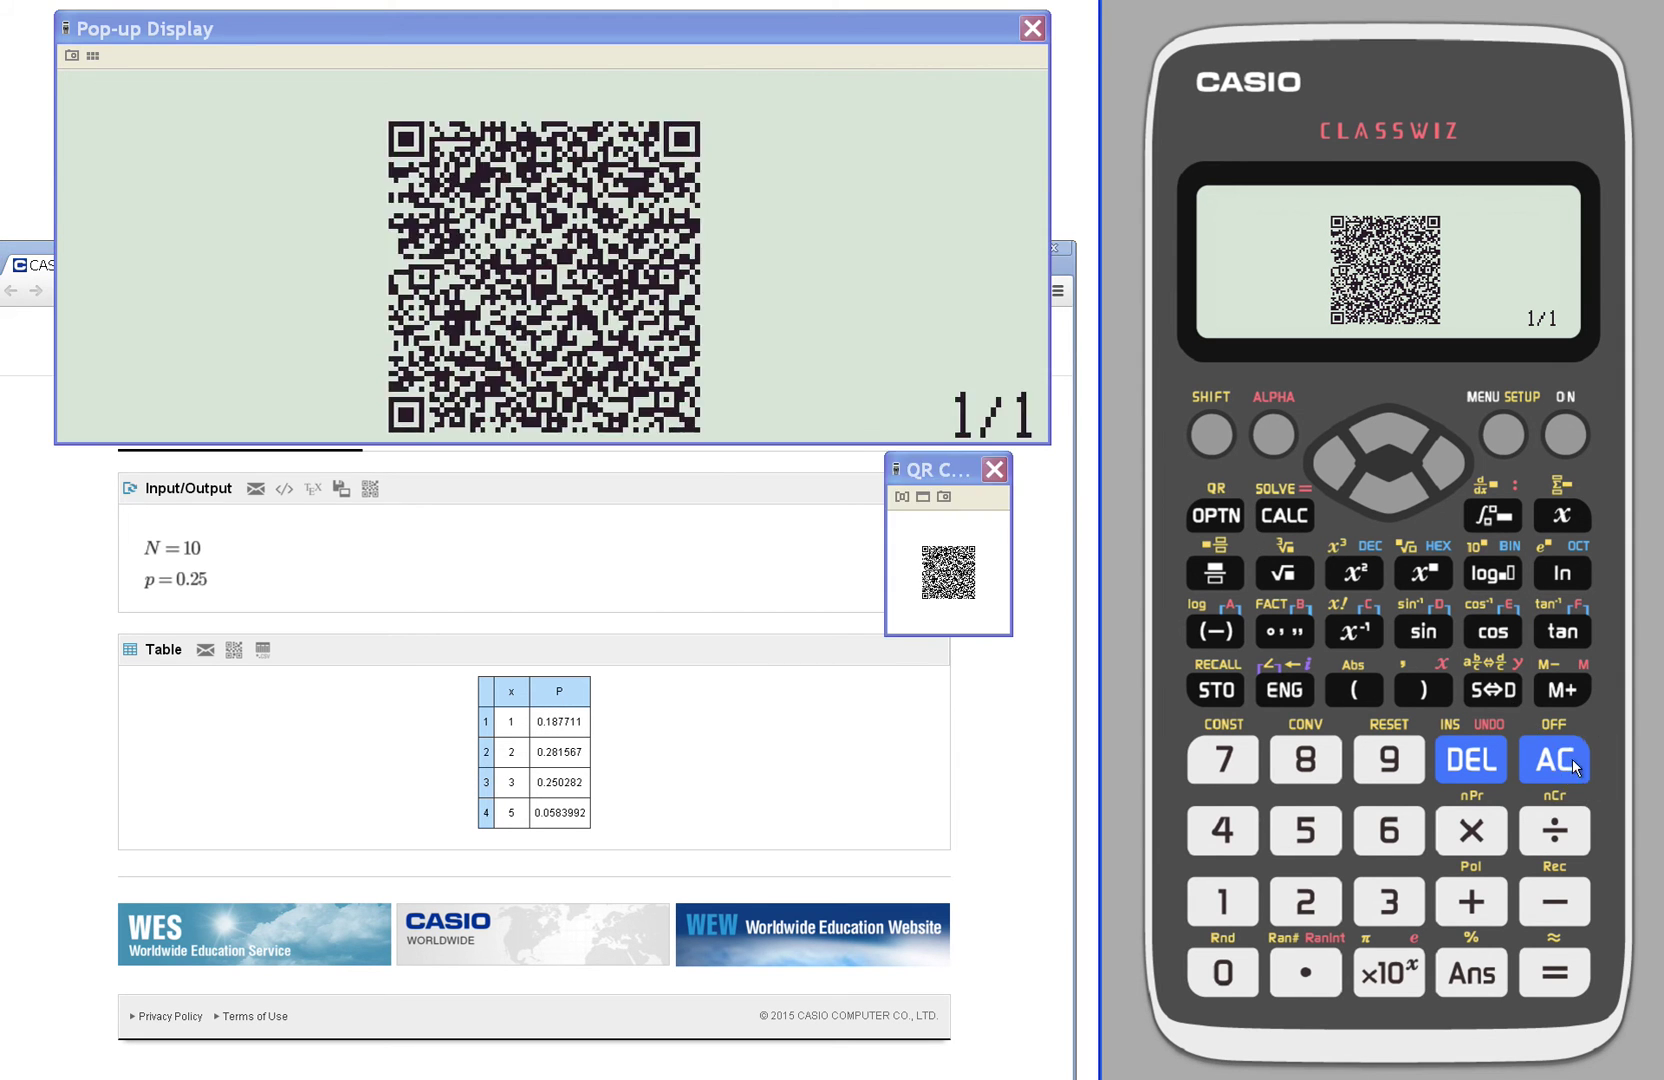
Switch to Binomial PD Variable input and calculate P = 0.05839920044 for x=5, N=10, p=0.25.
{"action": "left_click", "coordinate": [1235, 516]}
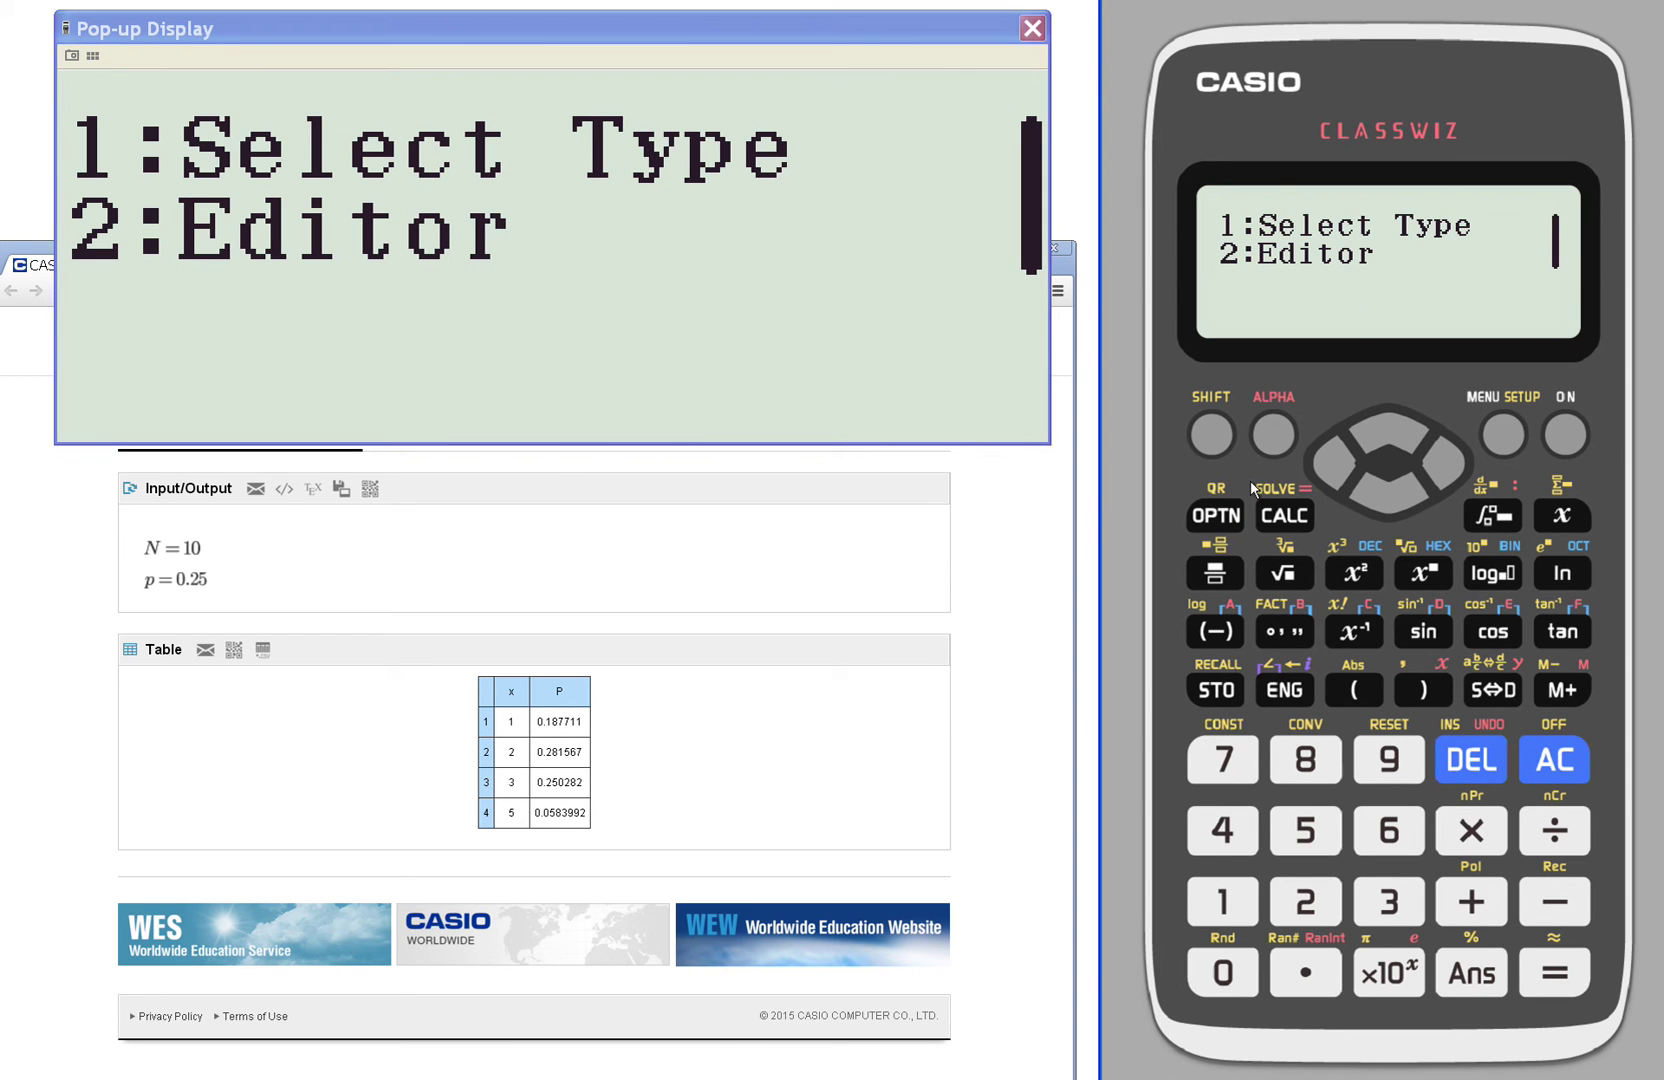
{"action": "left_click", "coordinate": [1240, 884]}
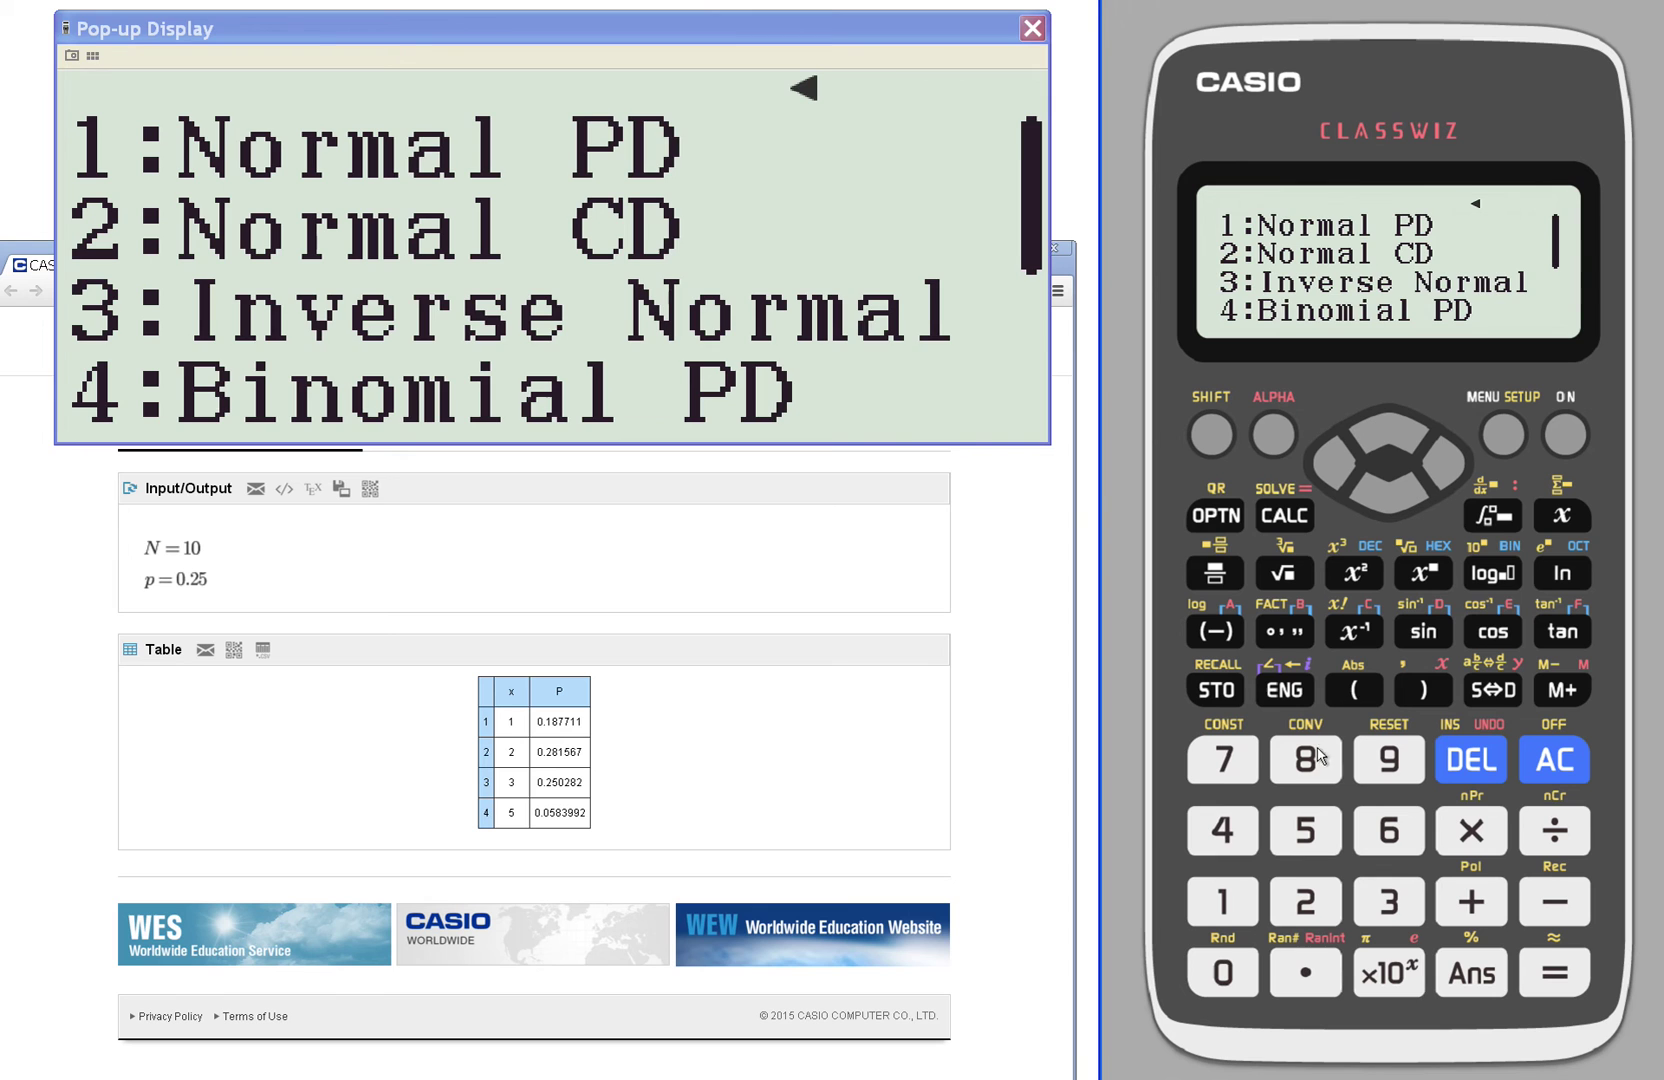
{"action": "left_click", "coordinate": [1232, 843]}
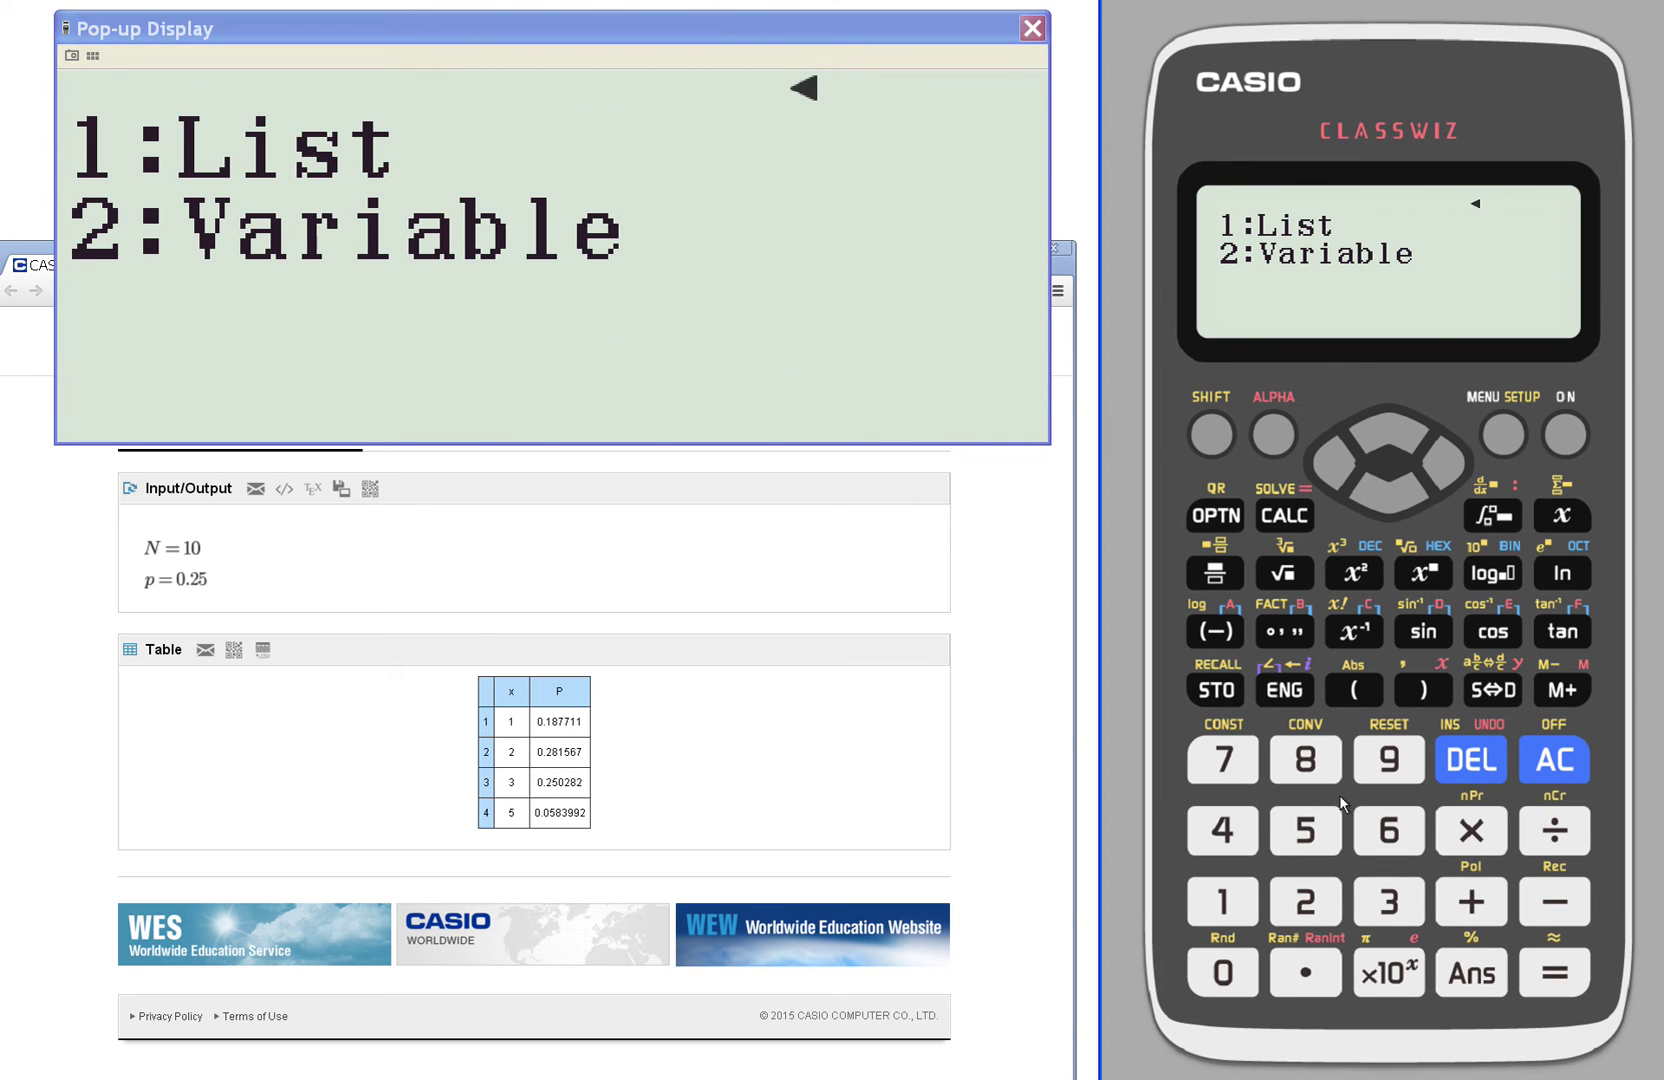
{"action": "left_click", "coordinate": [1318, 895]}
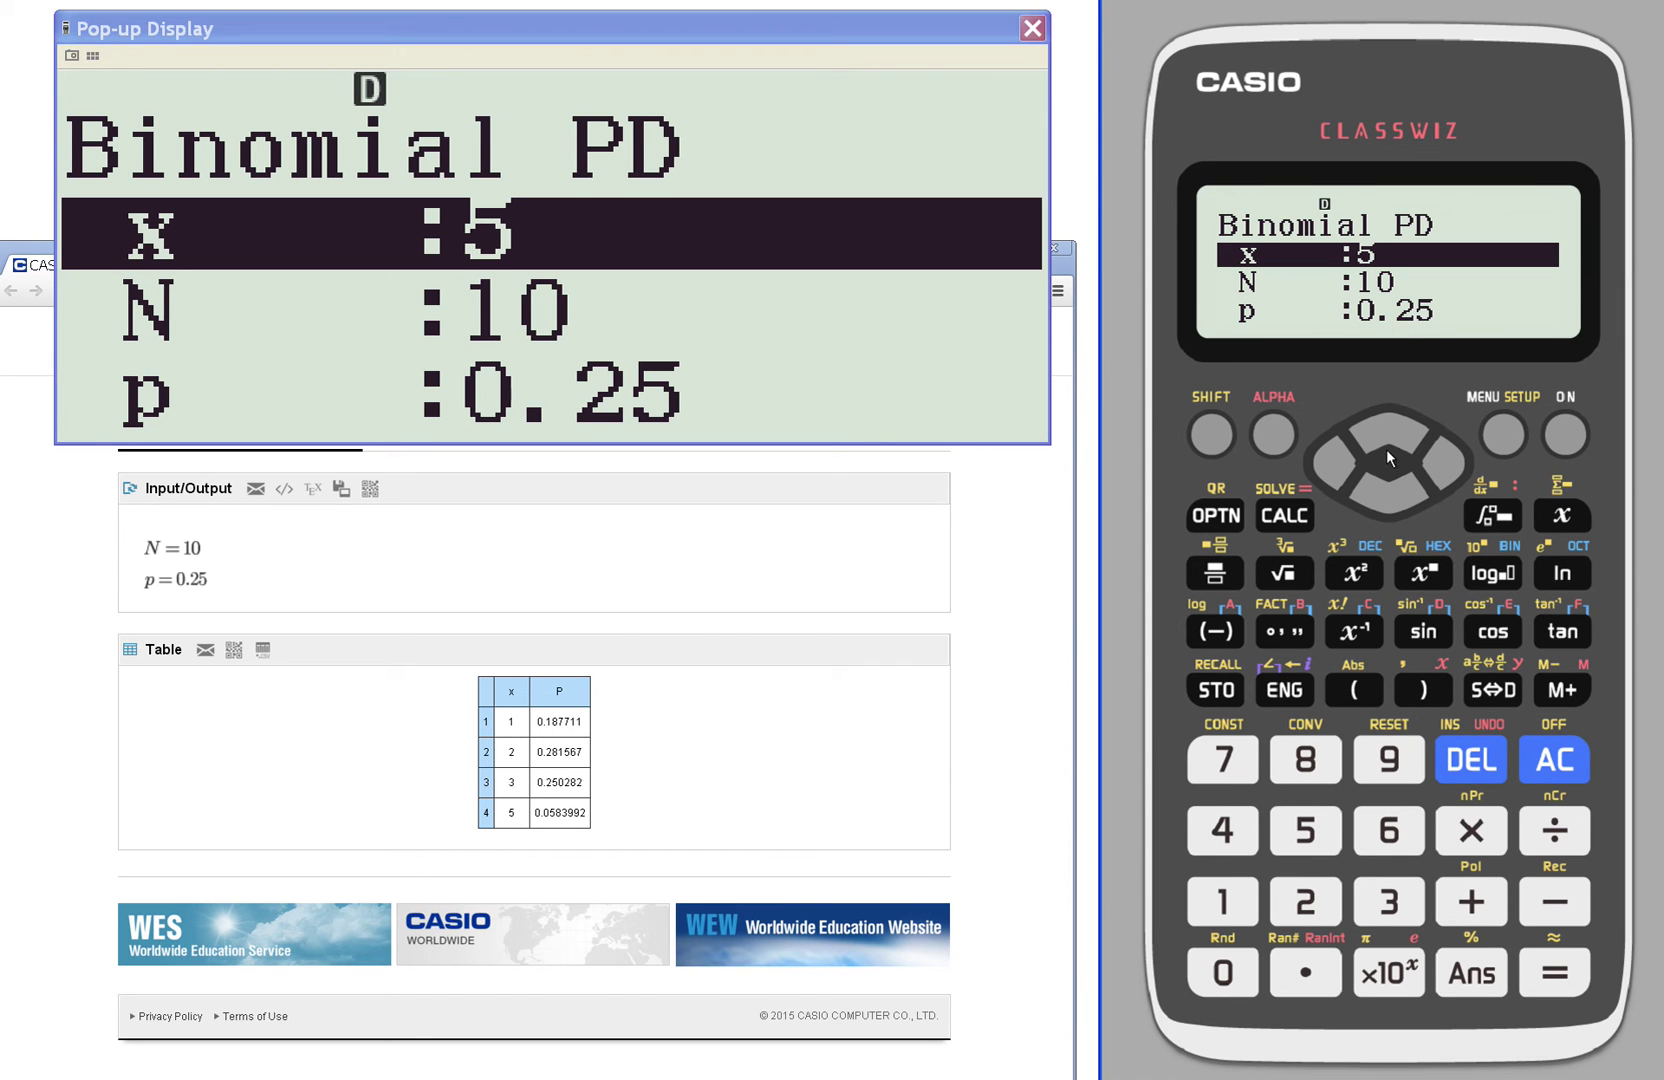
{"action": "left_click", "coordinate": [1390, 485]}
{"action": "left_click", "coordinate": [1390, 485]}
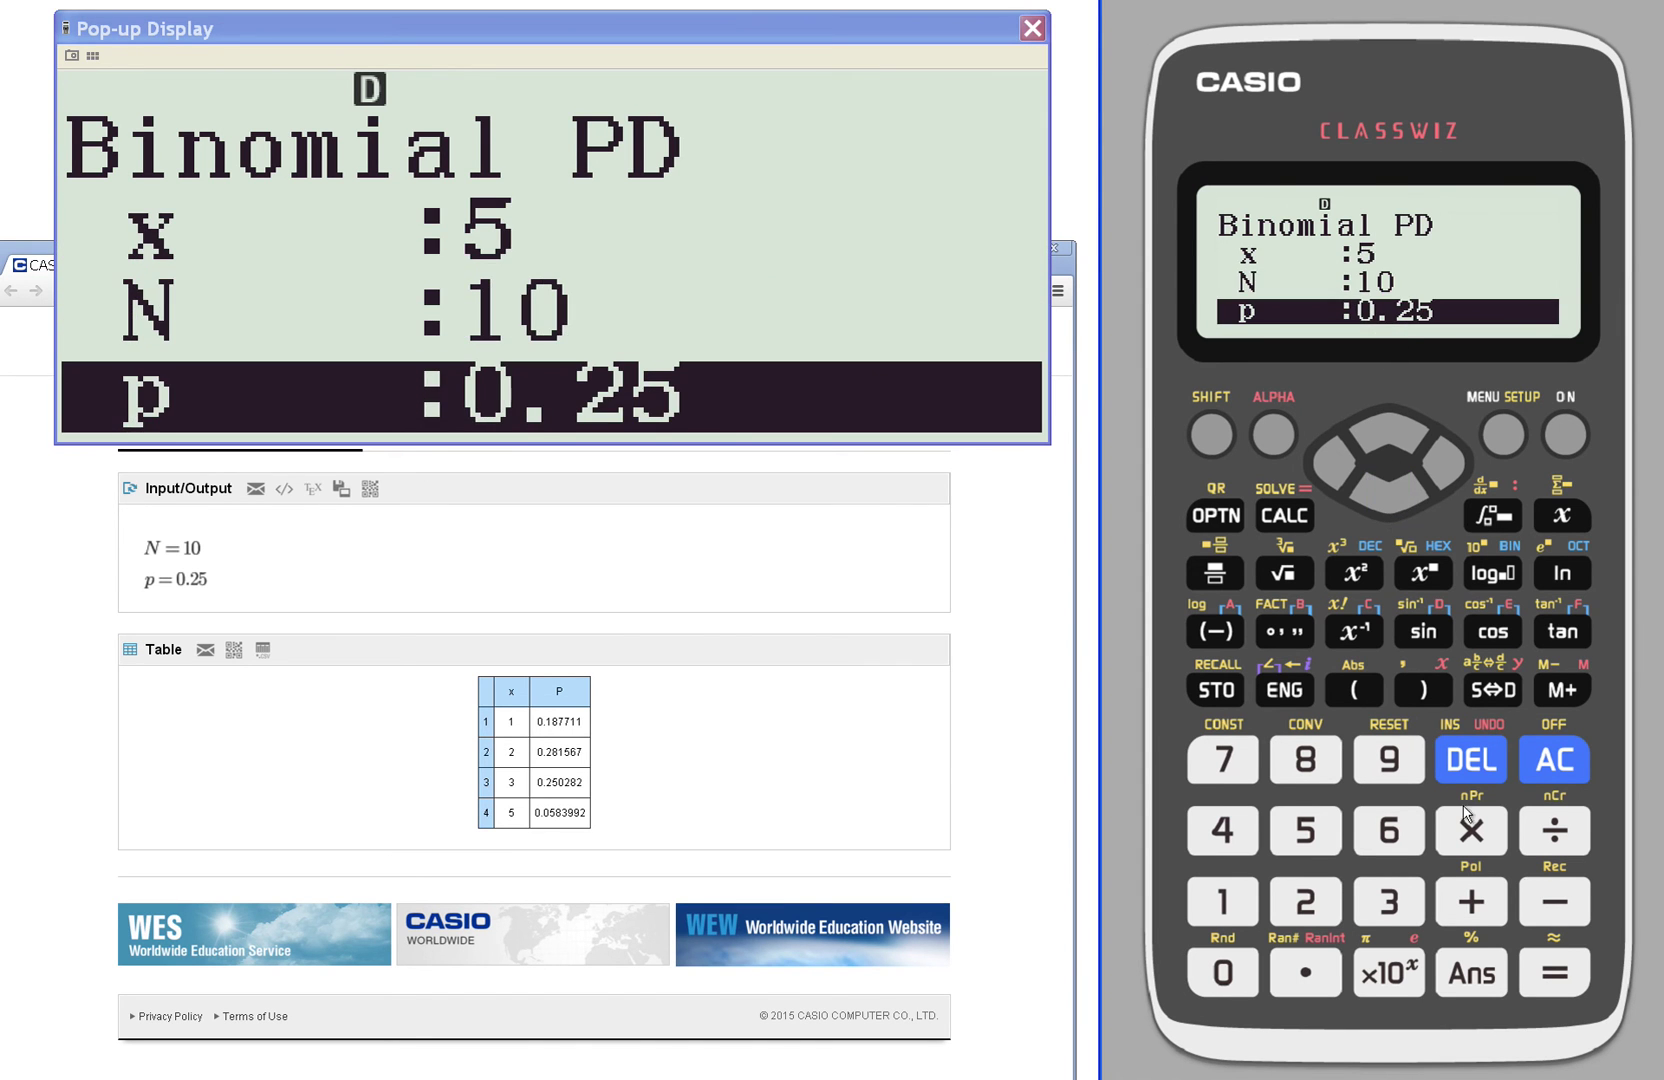
{"action": "left_click", "coordinate": [1556, 968]}
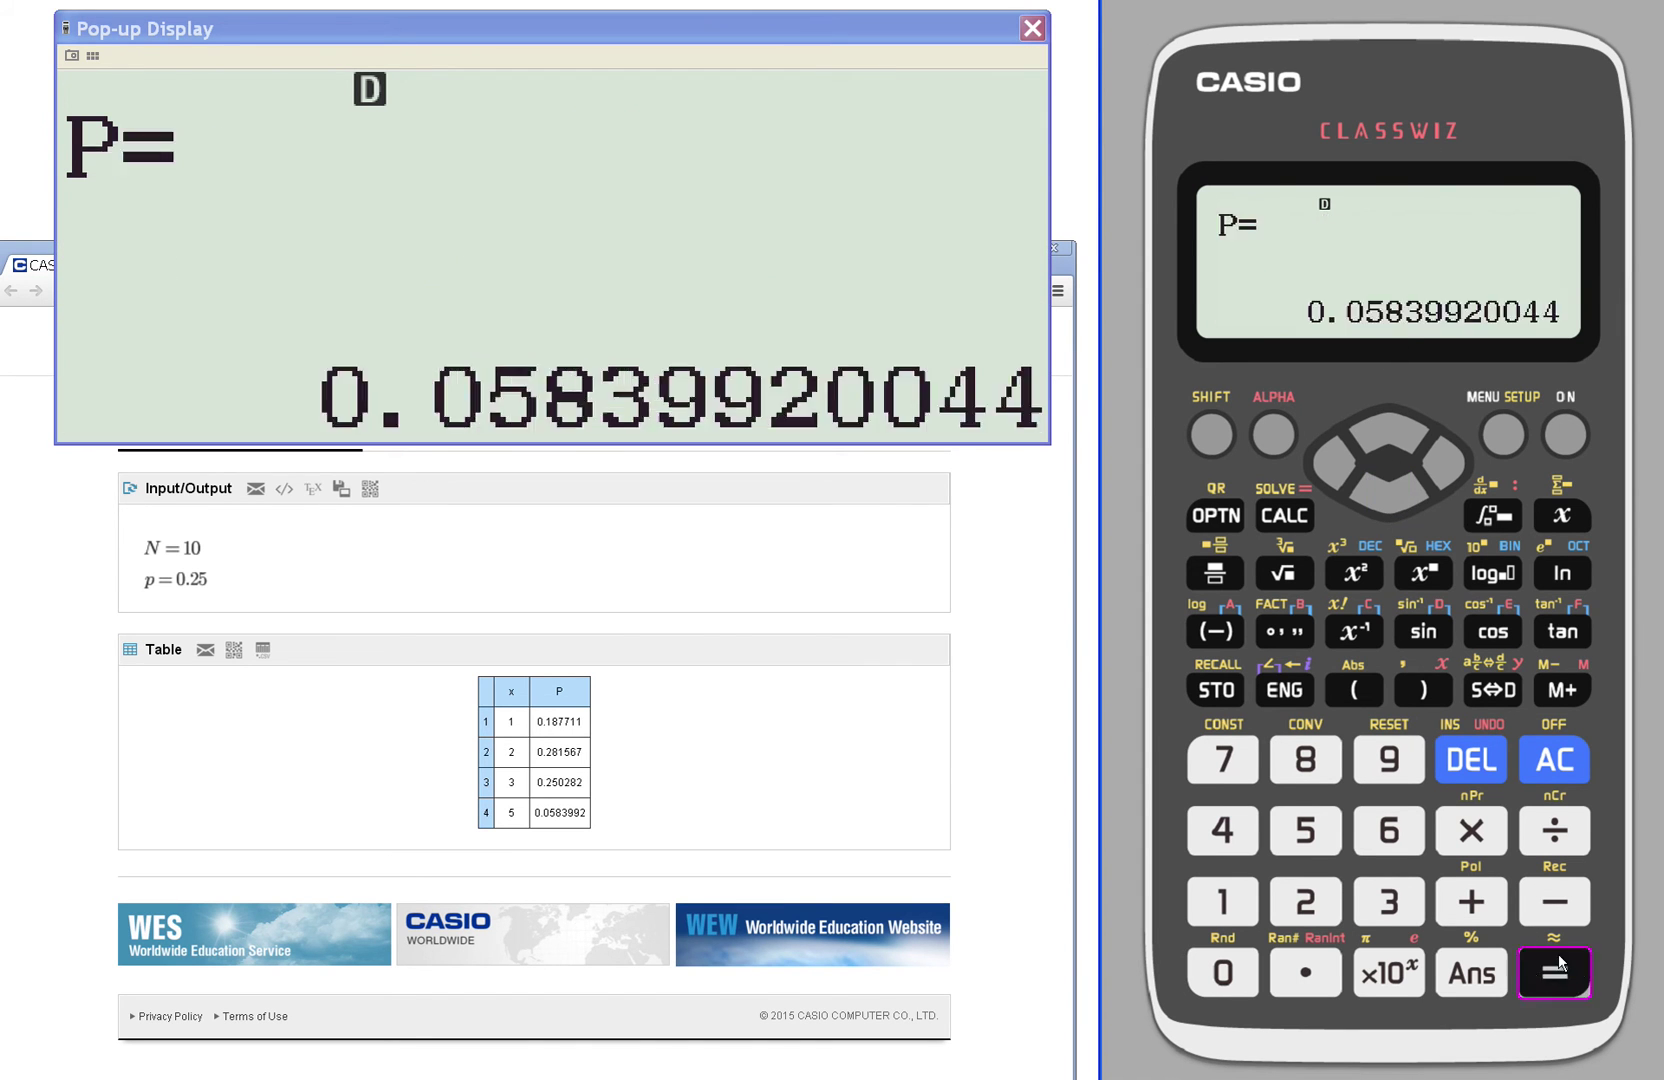
{"action": "left_click", "coordinate": [1222, 440]}
Send the binomial result P=0.05839920044 (x=5, N=10, p=0.25) to WES via QR, view its histogram enlarged, then return to the result.
{"action": "left_click", "coordinate": [1220, 515]}
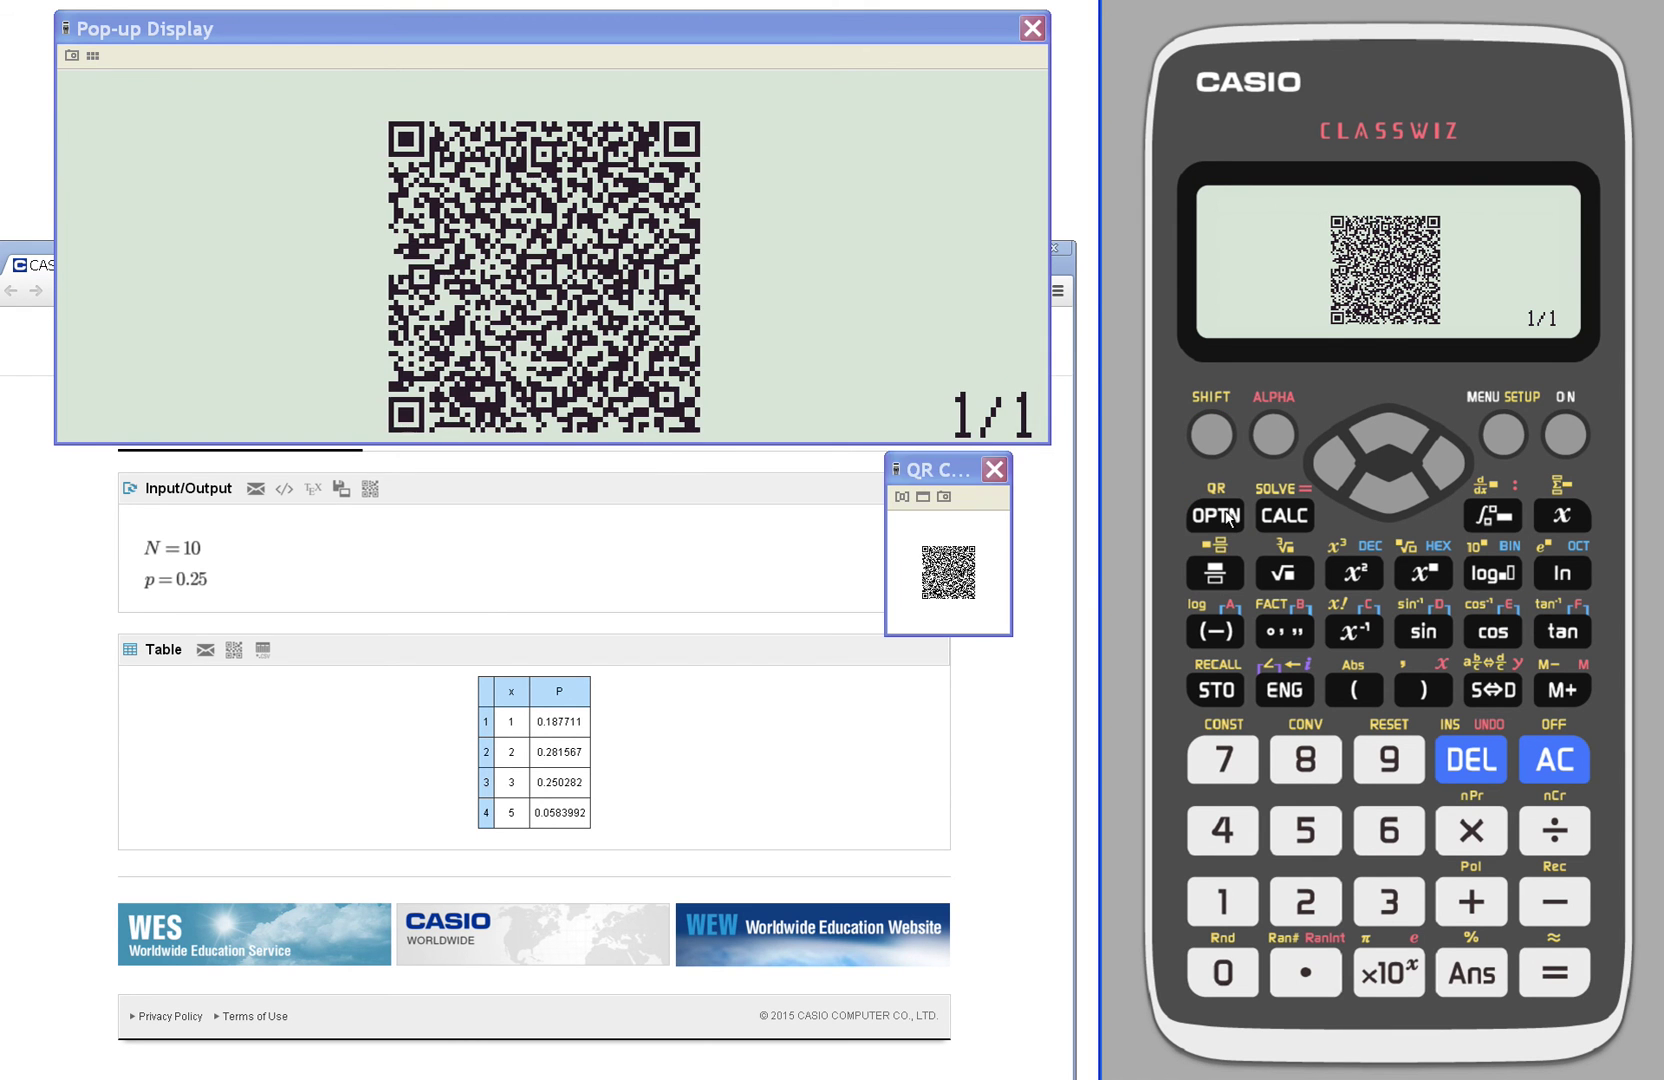
{"action": "left_click", "coordinate": [974, 562]}
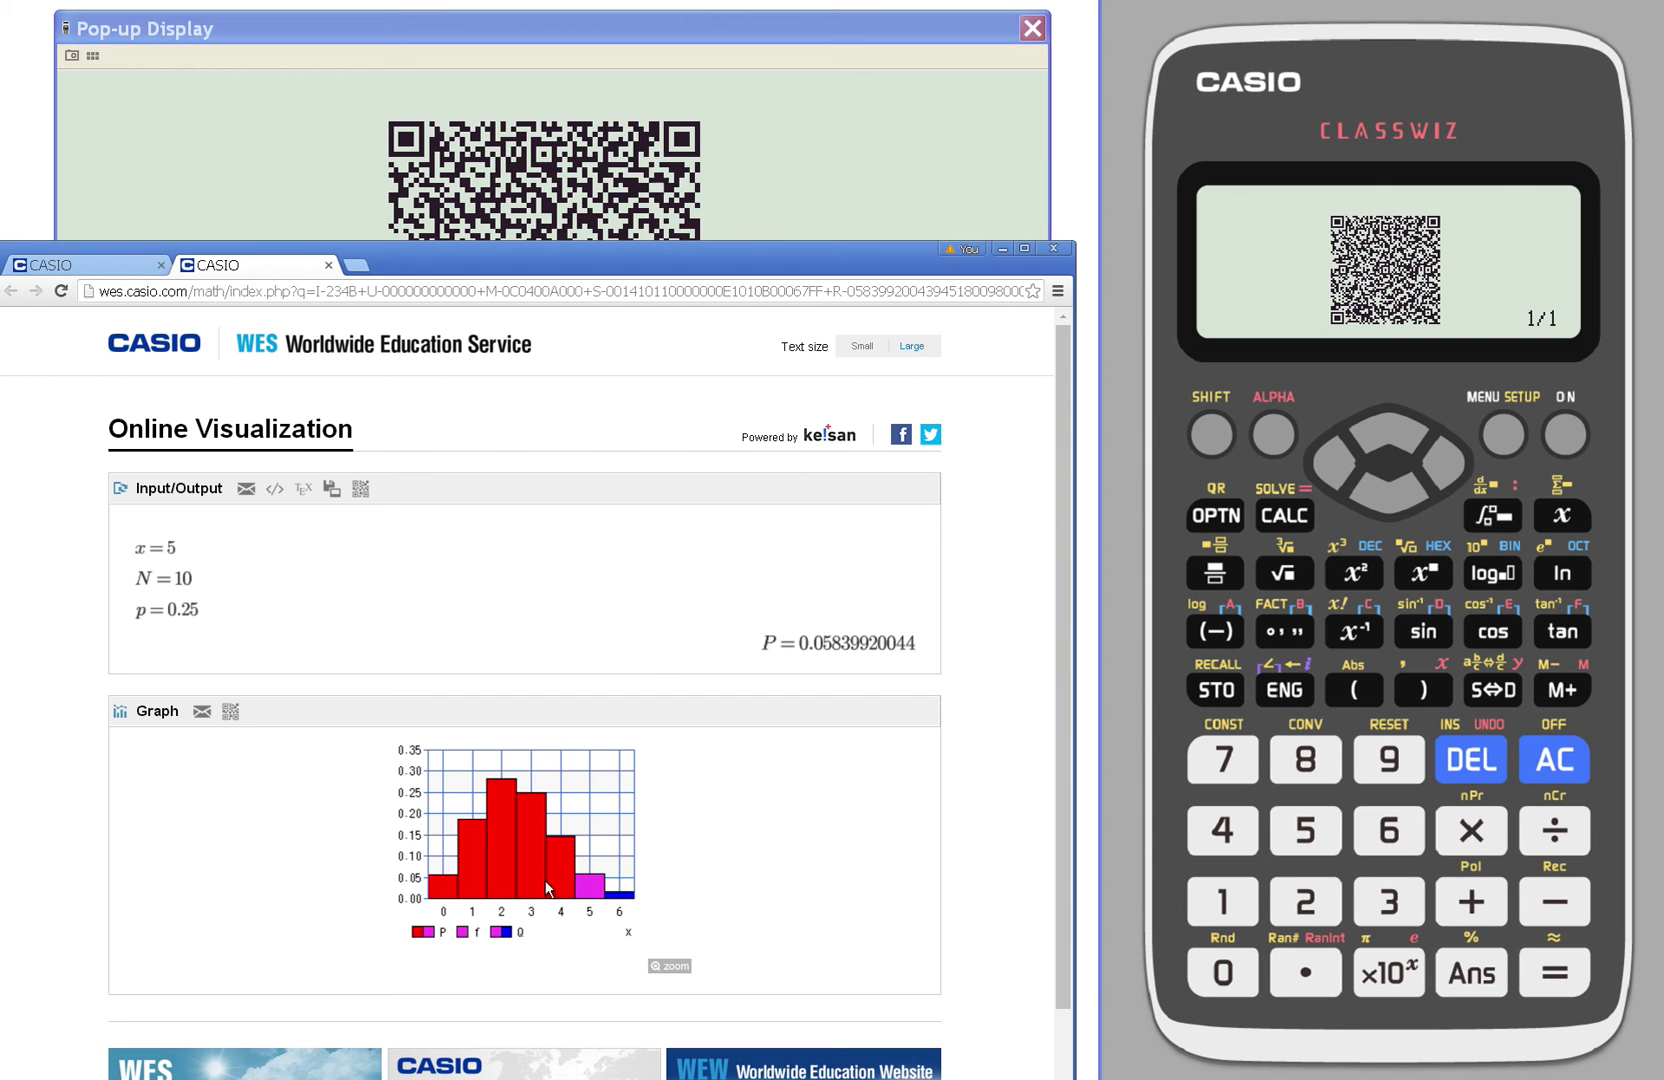
{"action": "left_click", "coordinate": [666, 966]}
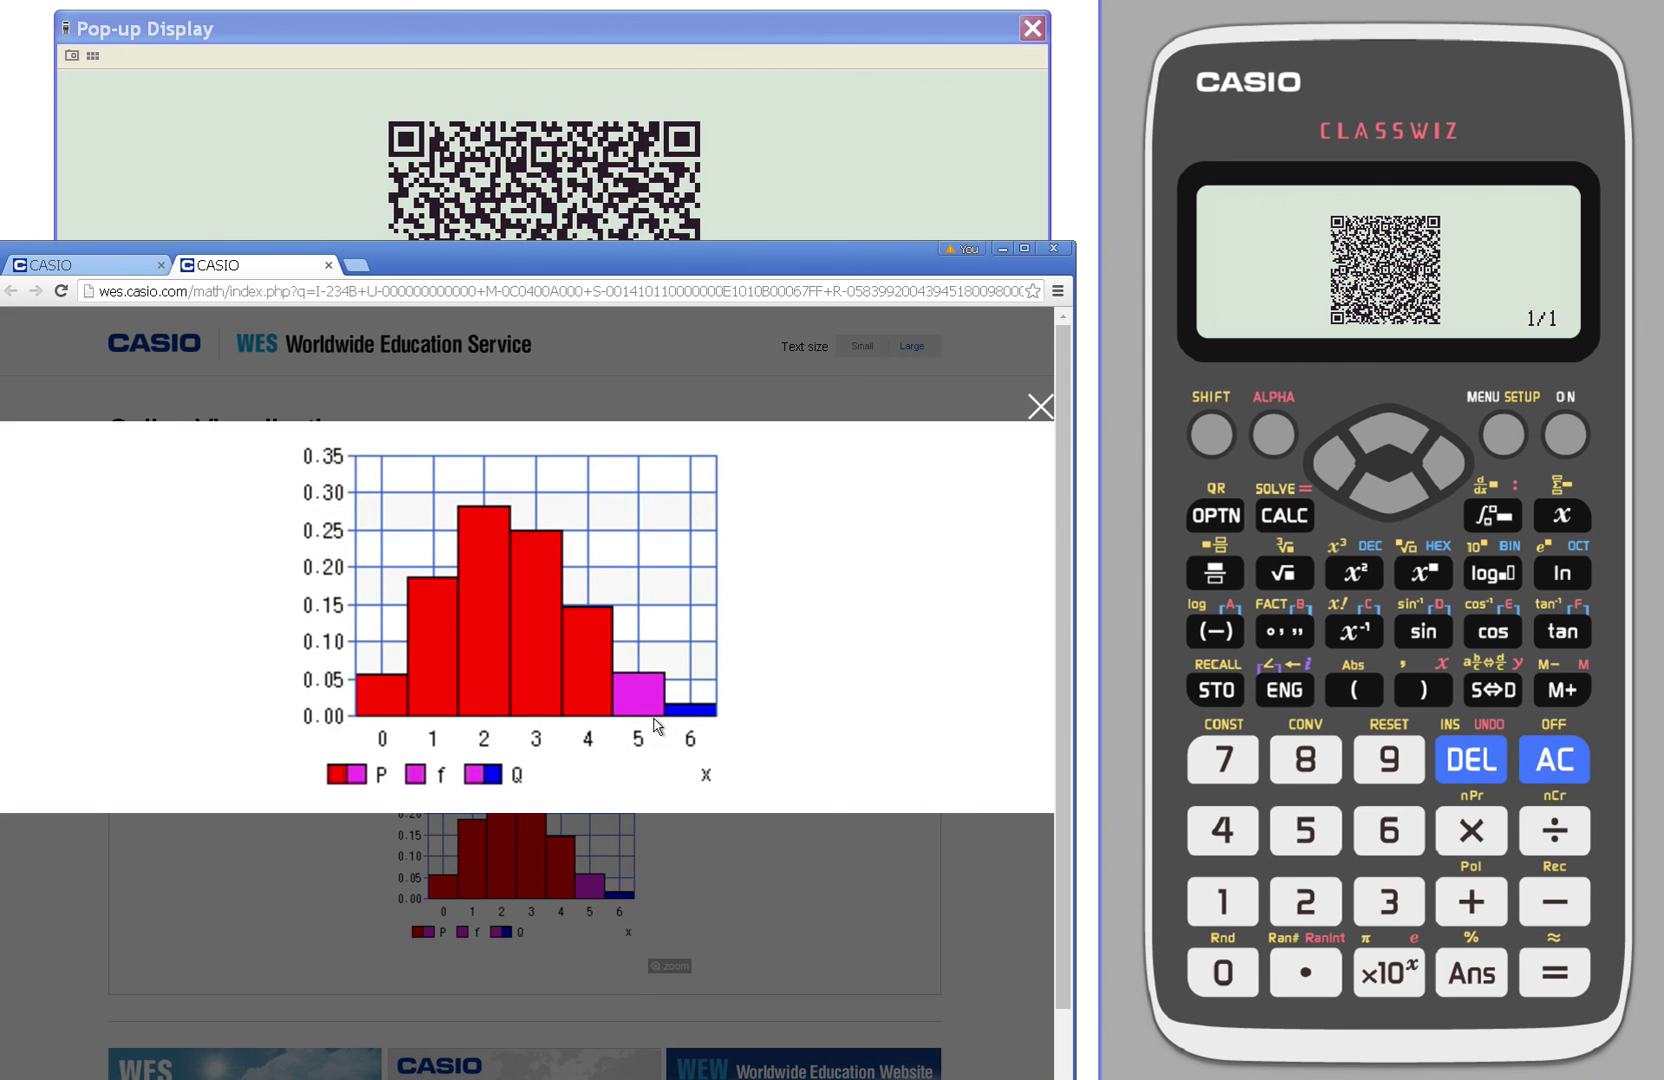
{"action": "left_click", "coordinate": [1040, 405]}
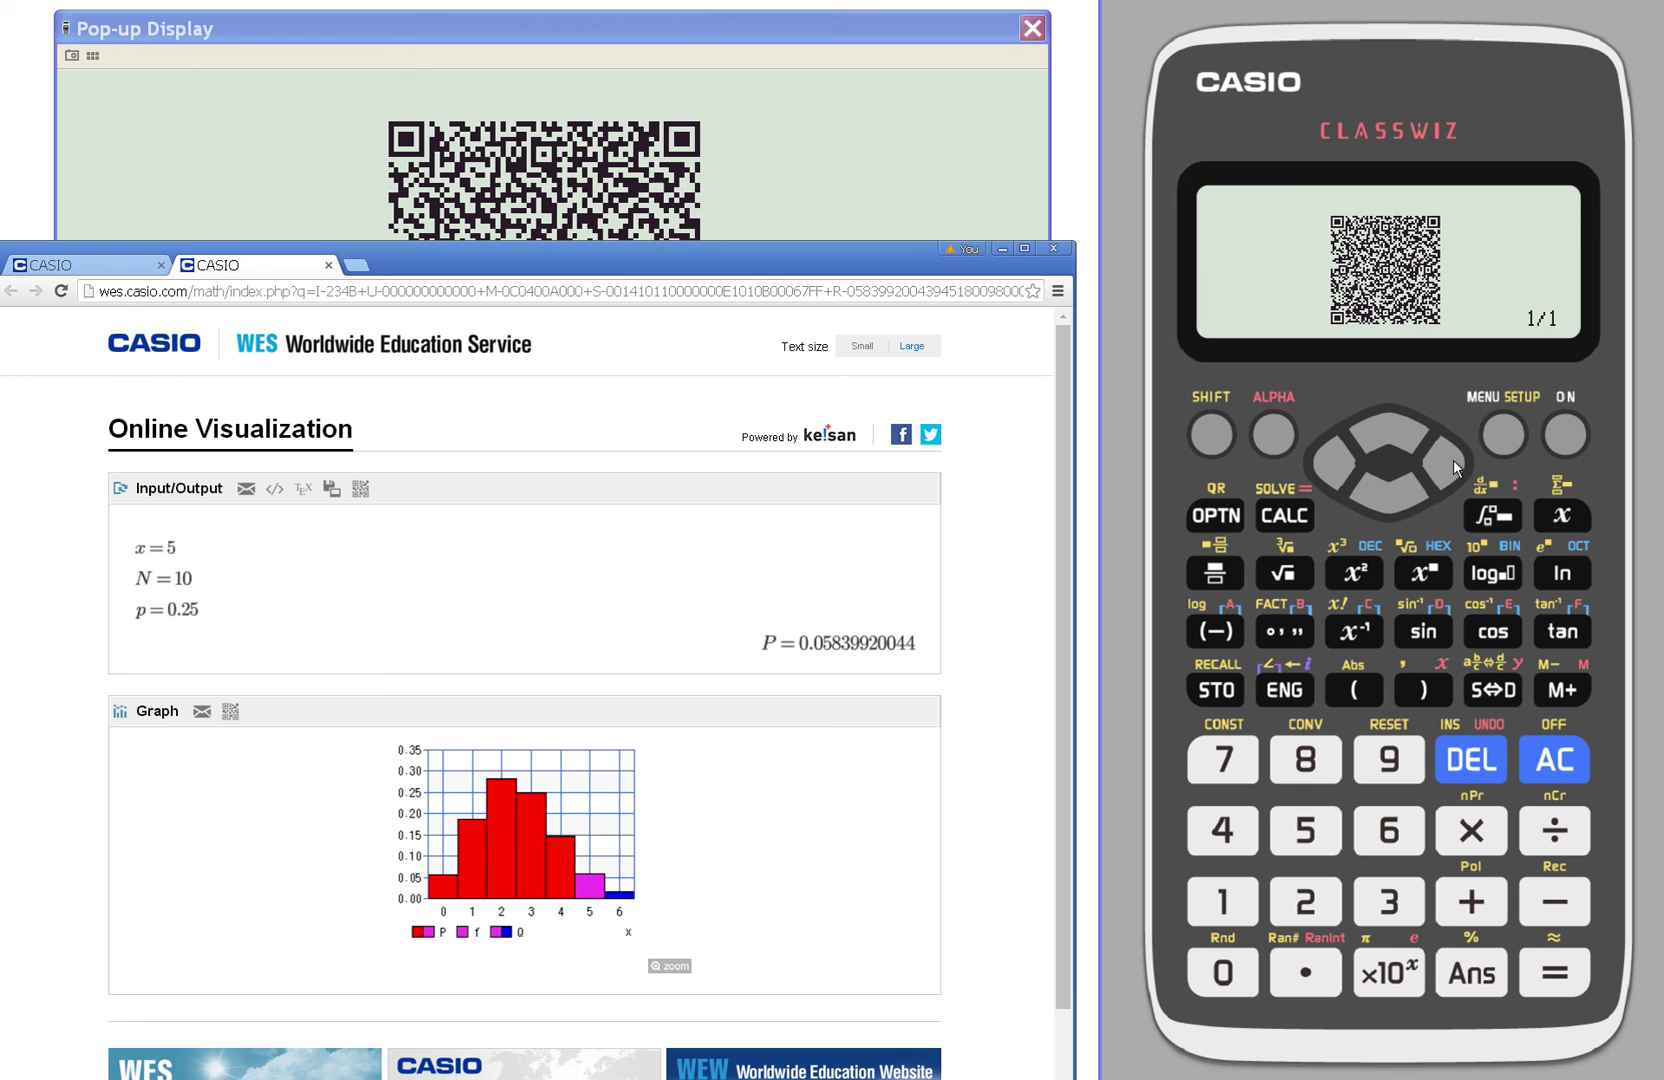
{"action": "left_click", "coordinate": [1534, 760]}
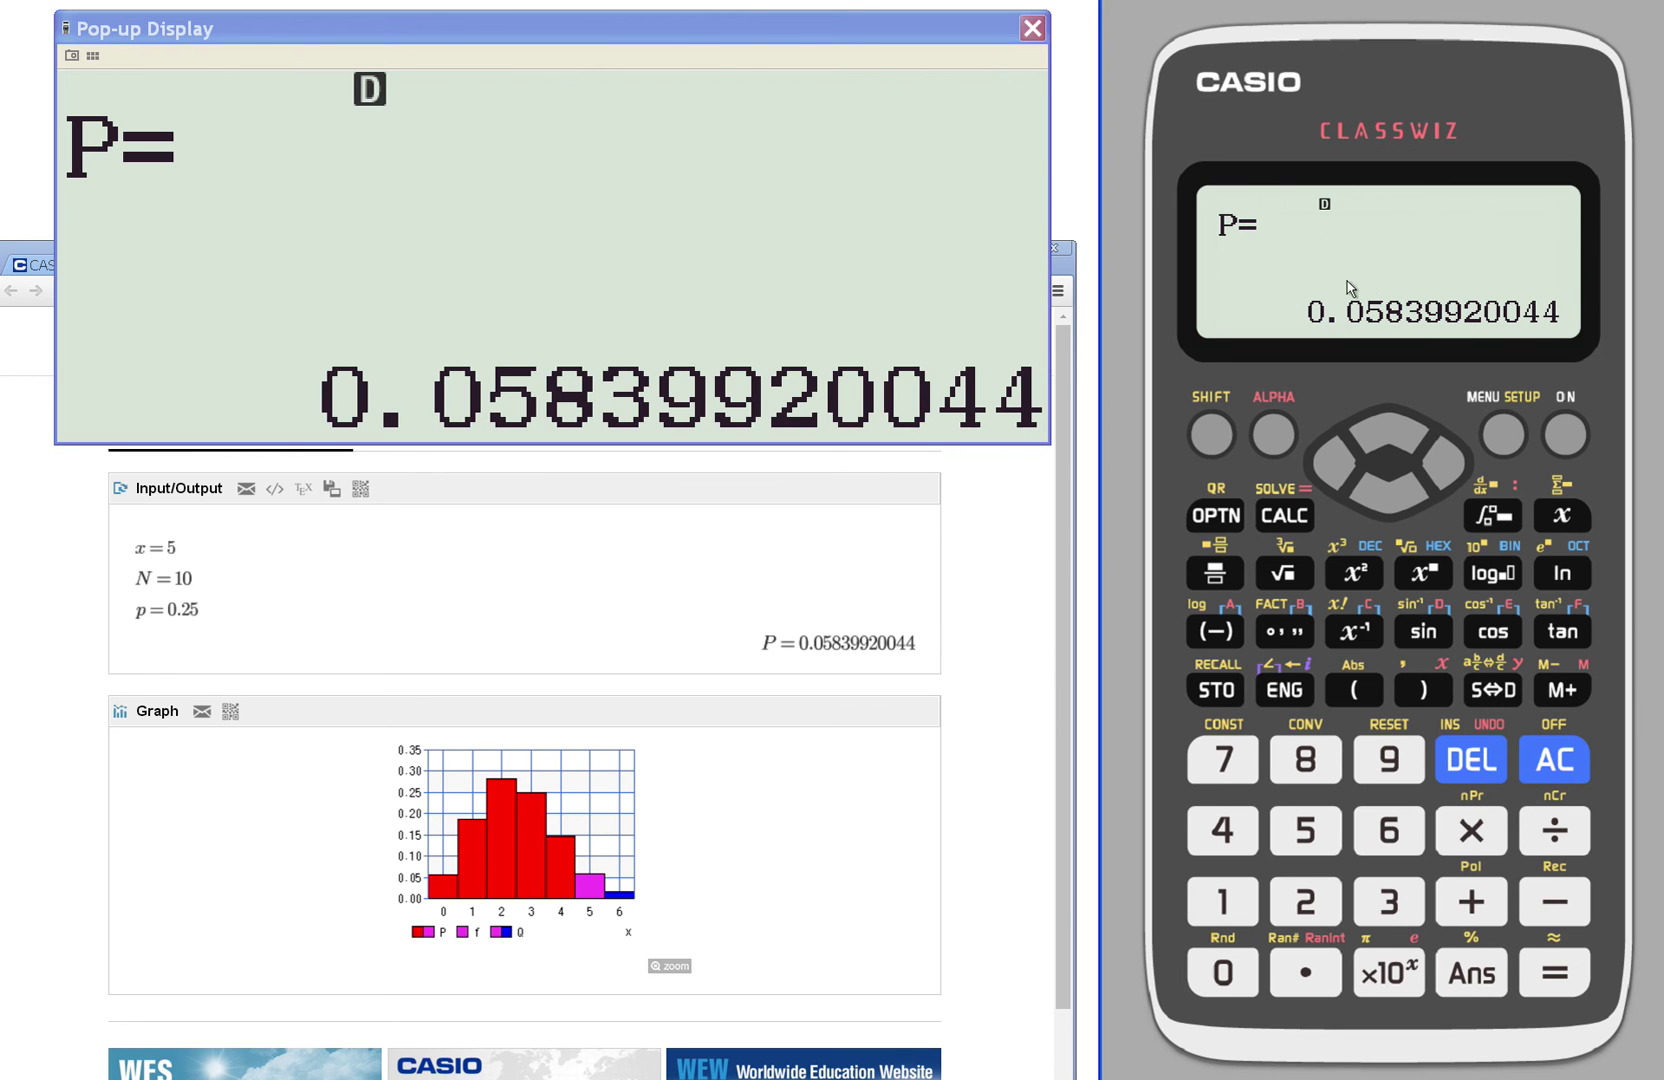